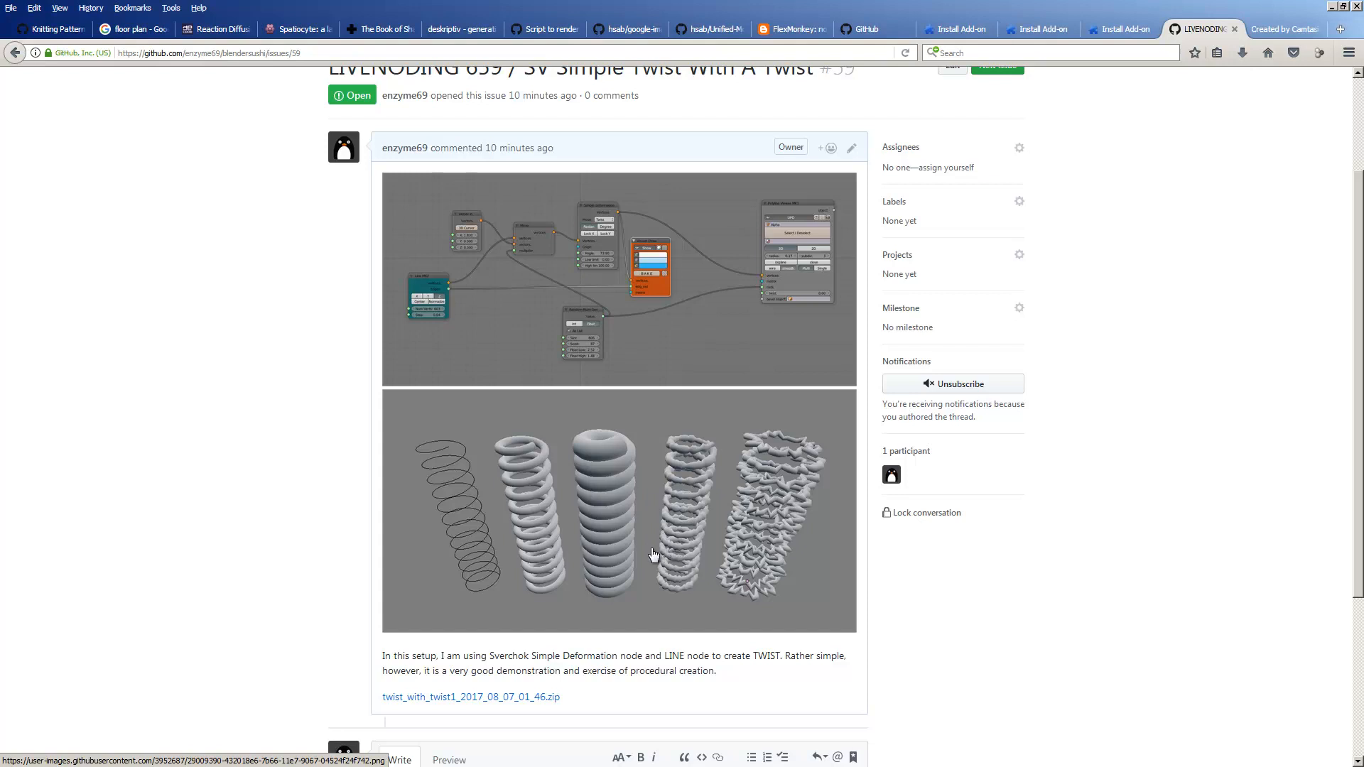
- Copy the download link of twist_with_twist1_2017_08_07_01_46.zip from the GitHub issue on the simple twist setup
{"action": "scroll", "coordinate": [677, 551], "scroll_direction": "up", "scroll_amount": 2}
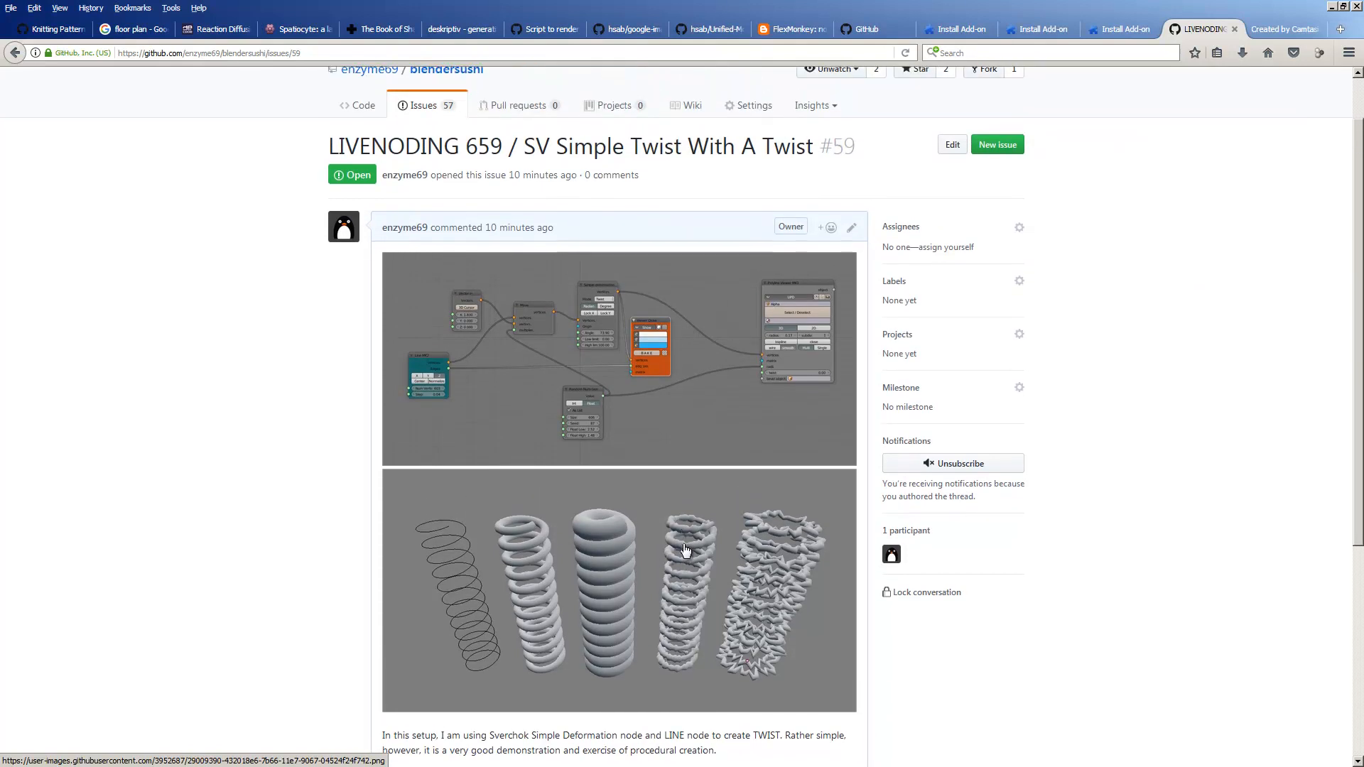
{"action": "scroll", "coordinate": [612, 586], "scroll_direction": "down", "scroll_amount": 2}
{"action": "scroll", "coordinate": [628, 531], "scroll_direction": "up", "scroll_amount": 2}
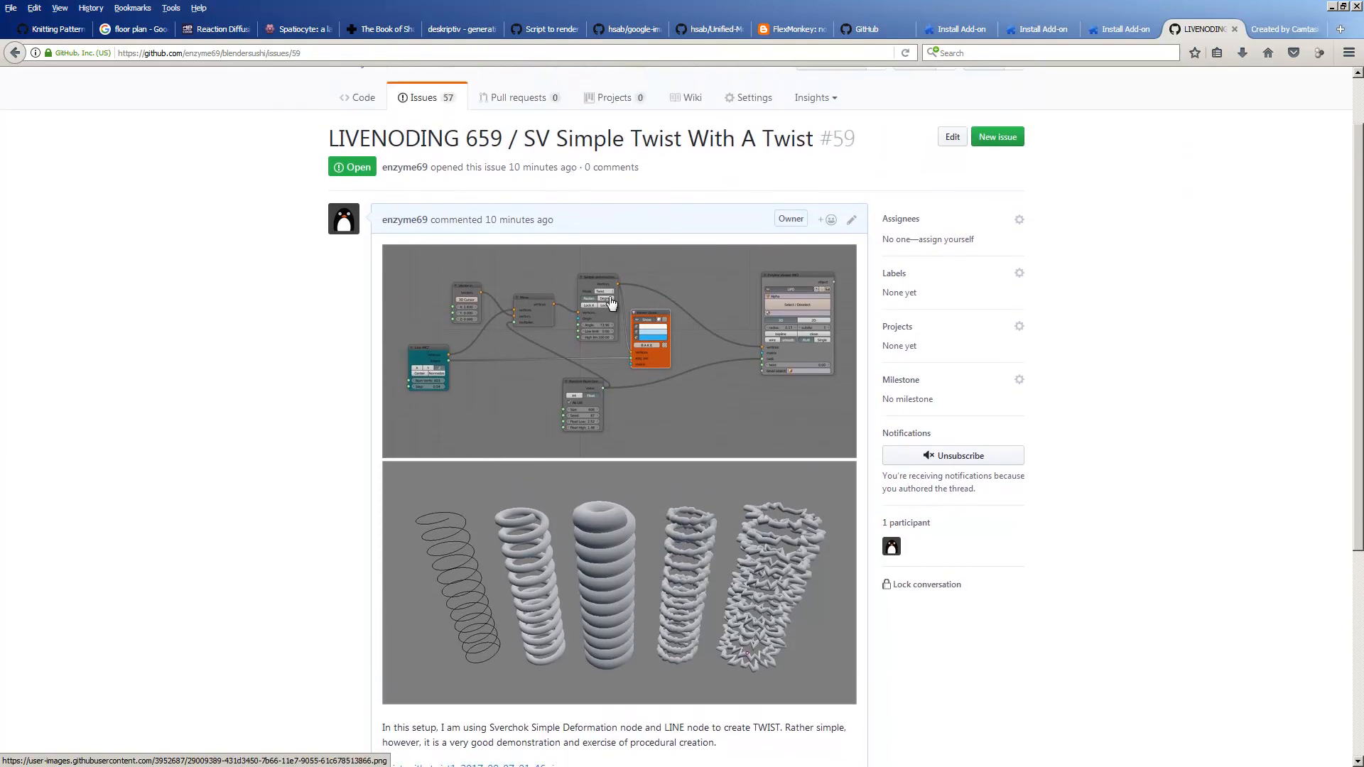
{"action": "left_click", "coordinate": [402, 54]}
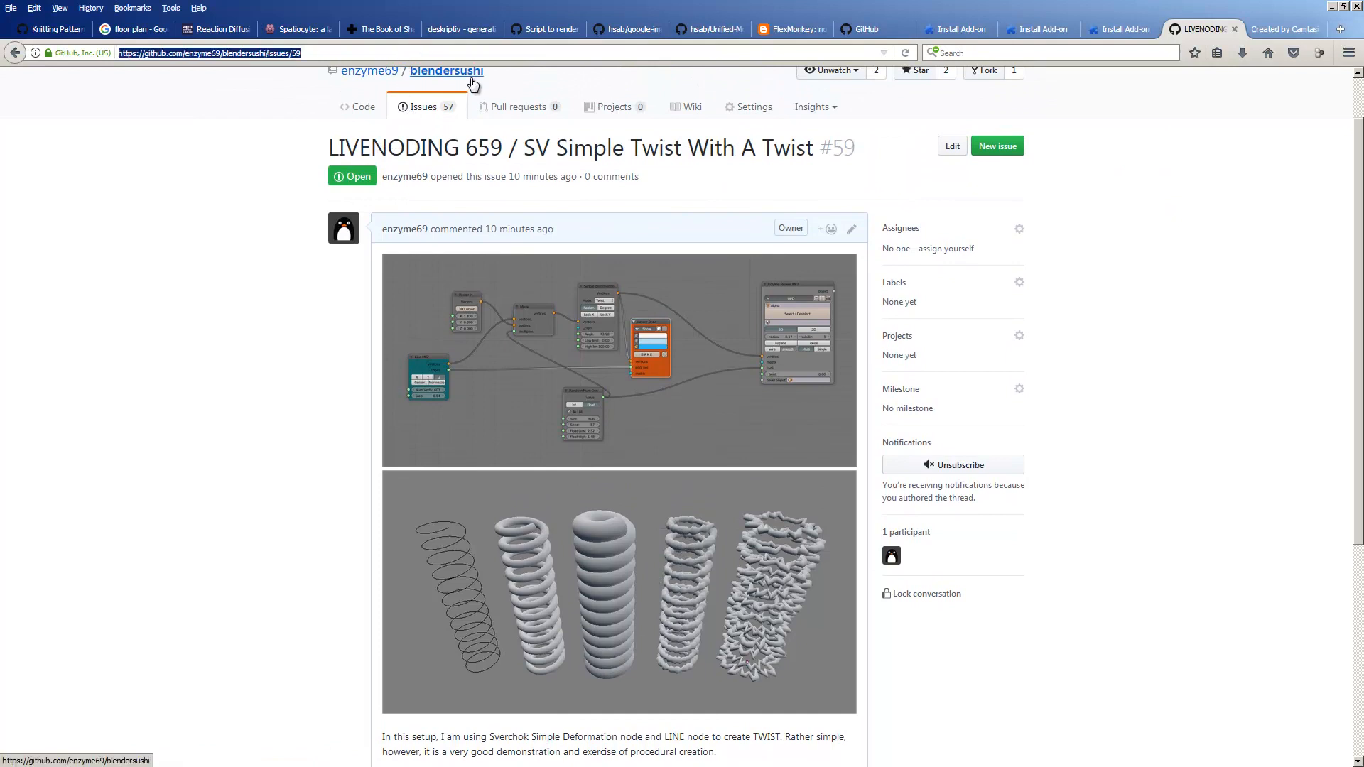
{"action": "left_click", "coordinate": [296, 381]}
{"action": "scroll", "coordinate": [380, 416], "scroll_direction": "down", "scroll_amount": 8}
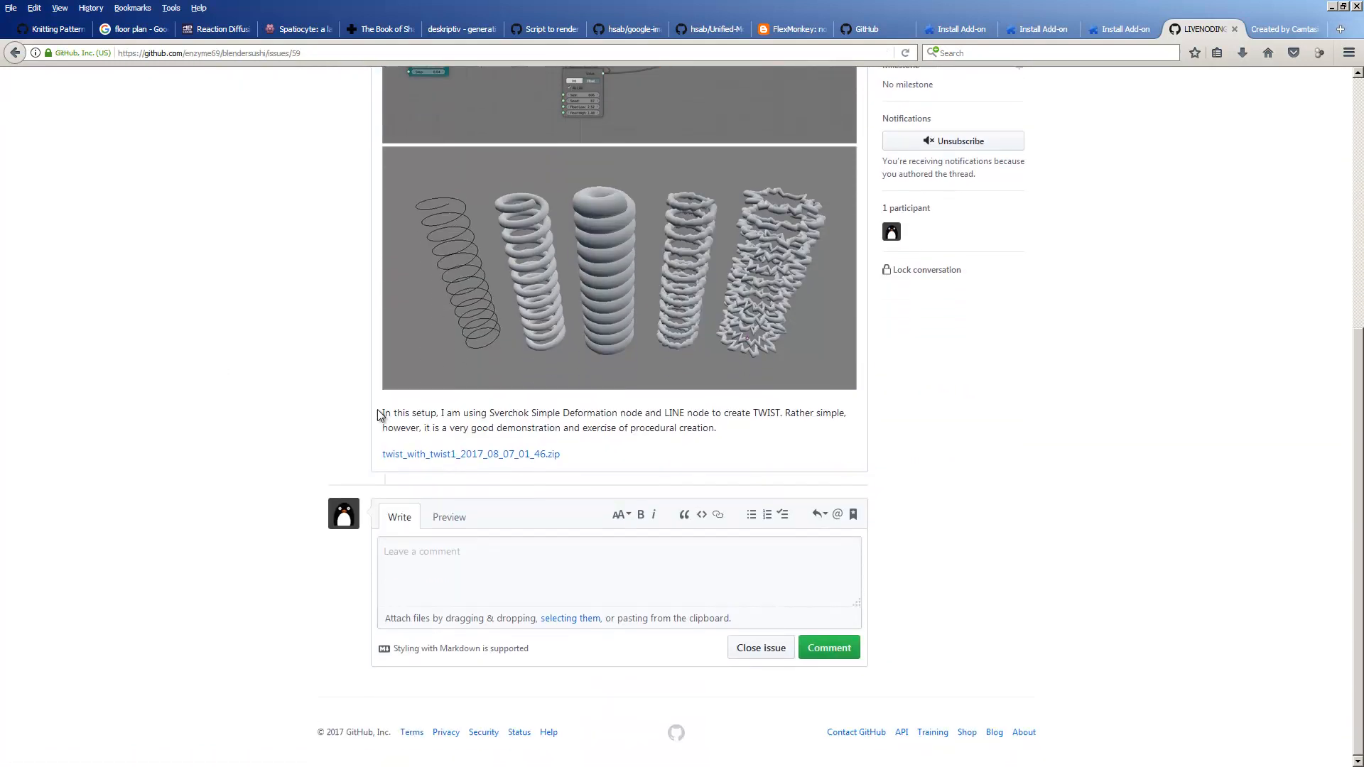
{"action": "right_click", "coordinate": [450, 457]}
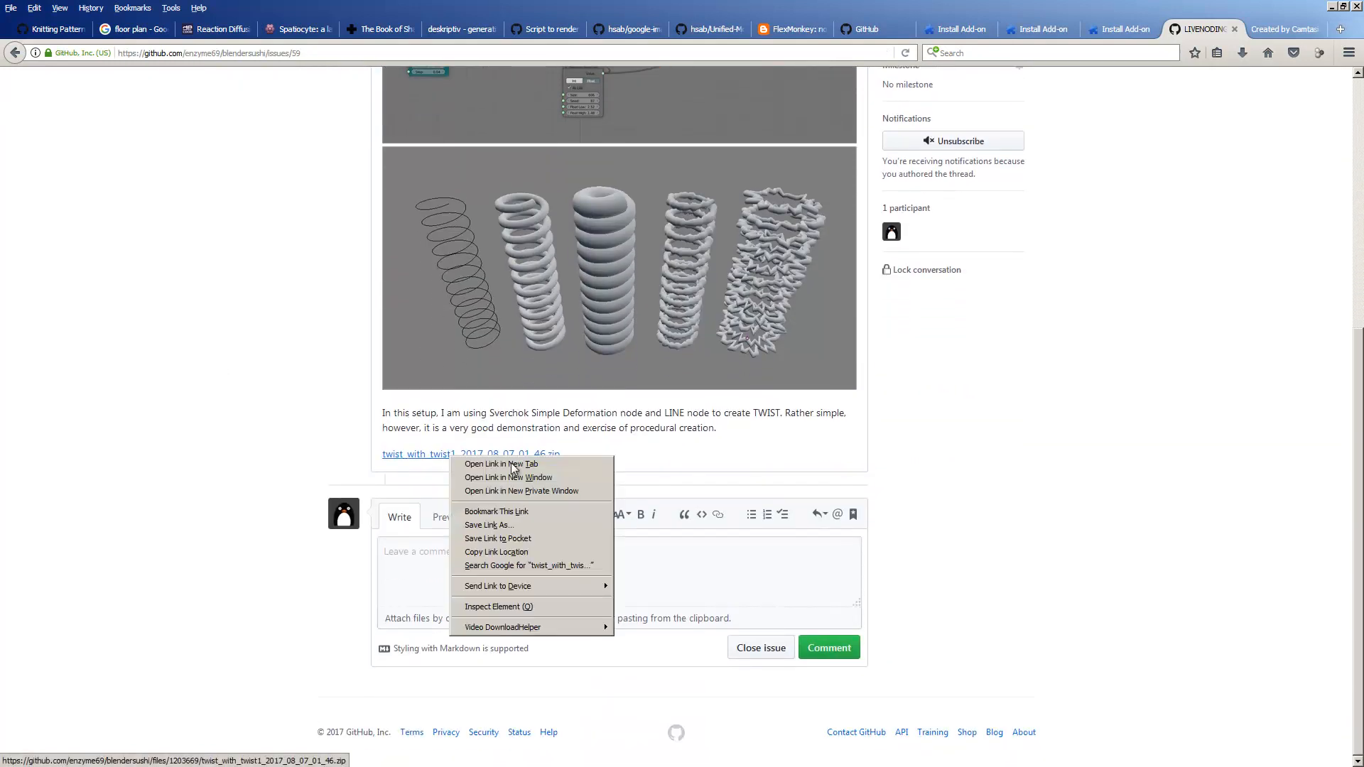
{"action": "left_click", "coordinate": [516, 553]}
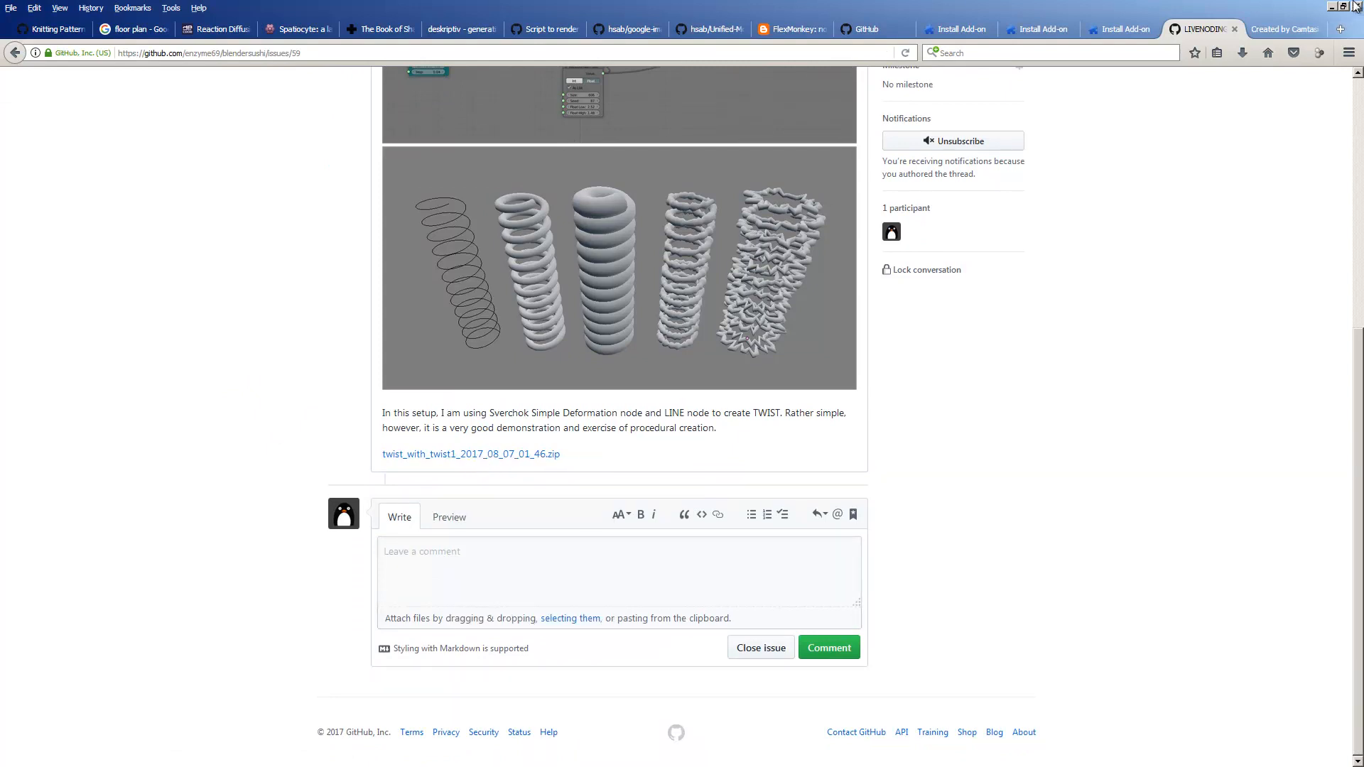
- Switch to Blender, use the Compositing screen layout and set the node editor to the Sverchok node tree type
{"action": "left_click", "coordinate": [1331, 7]}
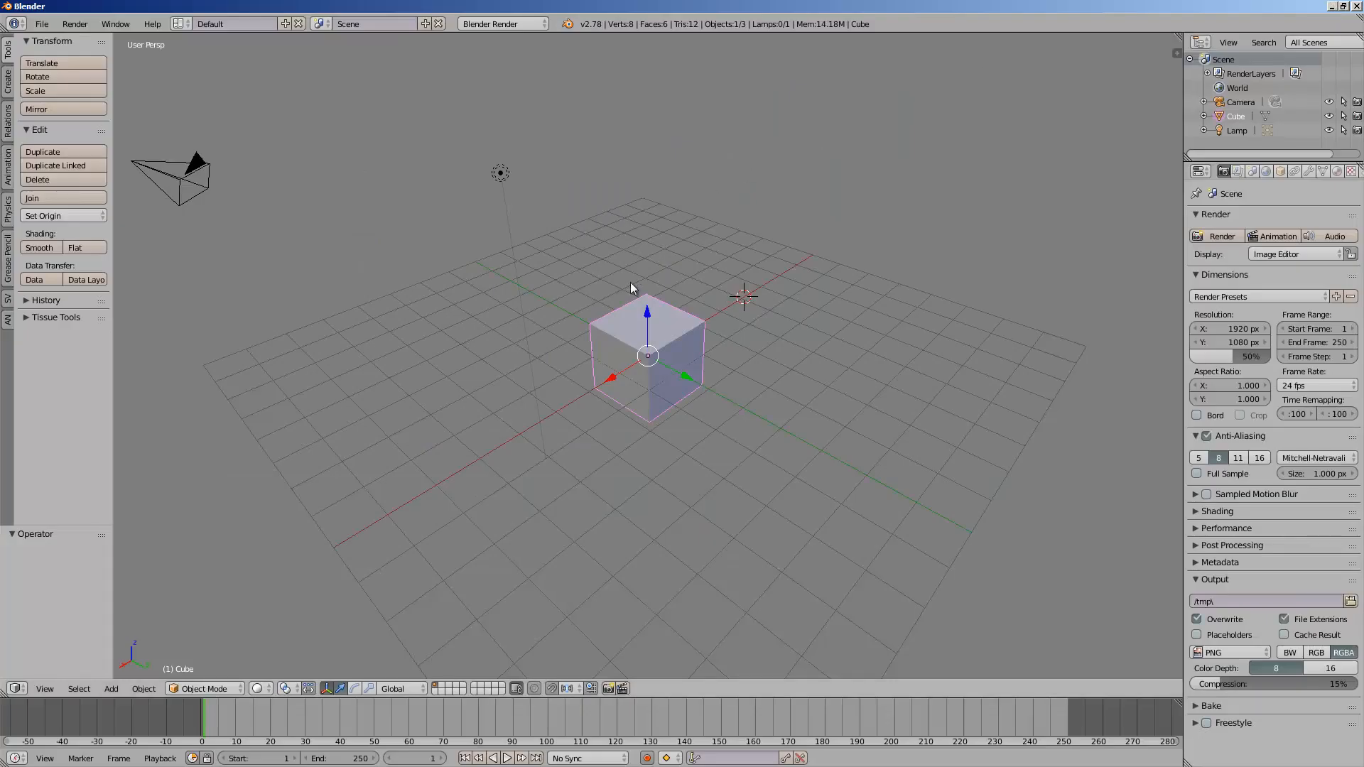
{"action": "left_click", "coordinate": [179, 23]}
{"action": "left_click", "coordinate": [203, 73]}
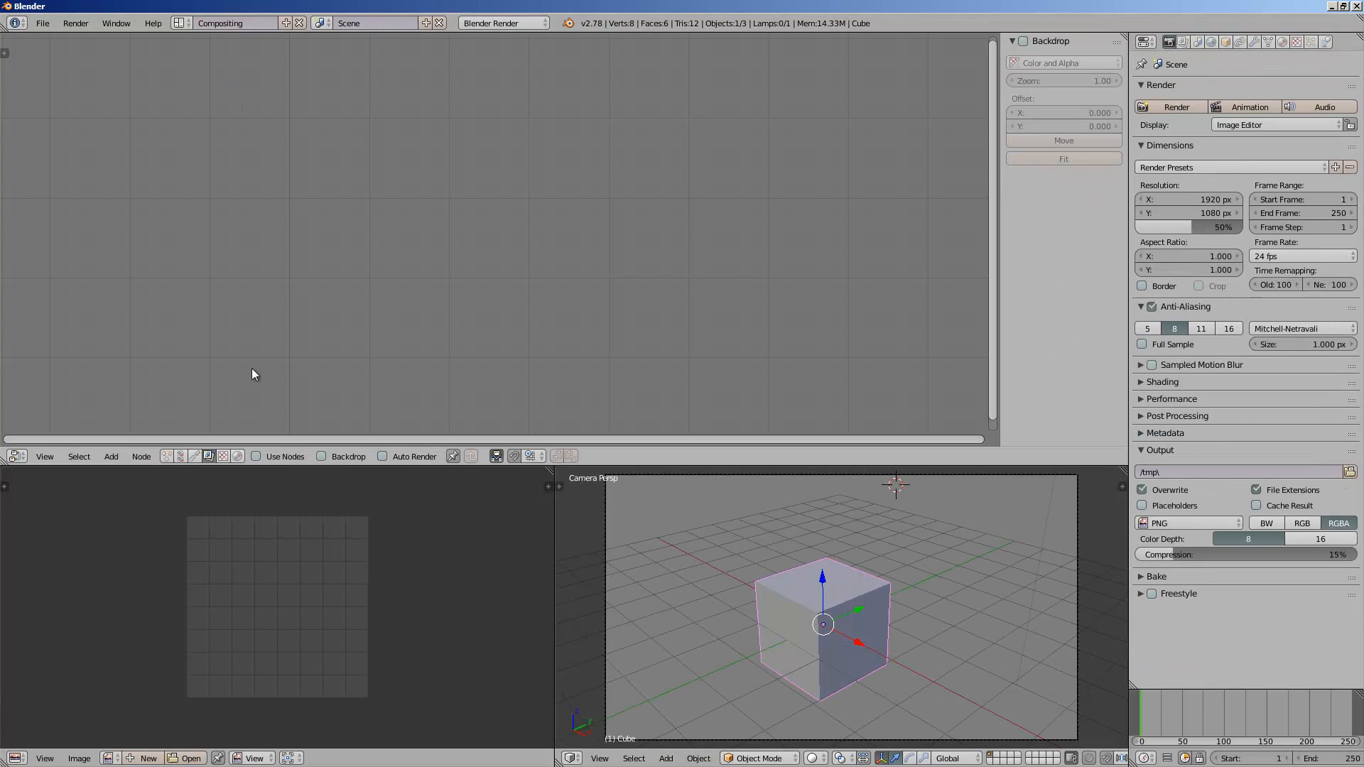
{"action": "left_click", "coordinate": [179, 457]}
{"action": "middle_click_drag", "start_coordinate": [657, 531], "coordinate": [642, 518]}
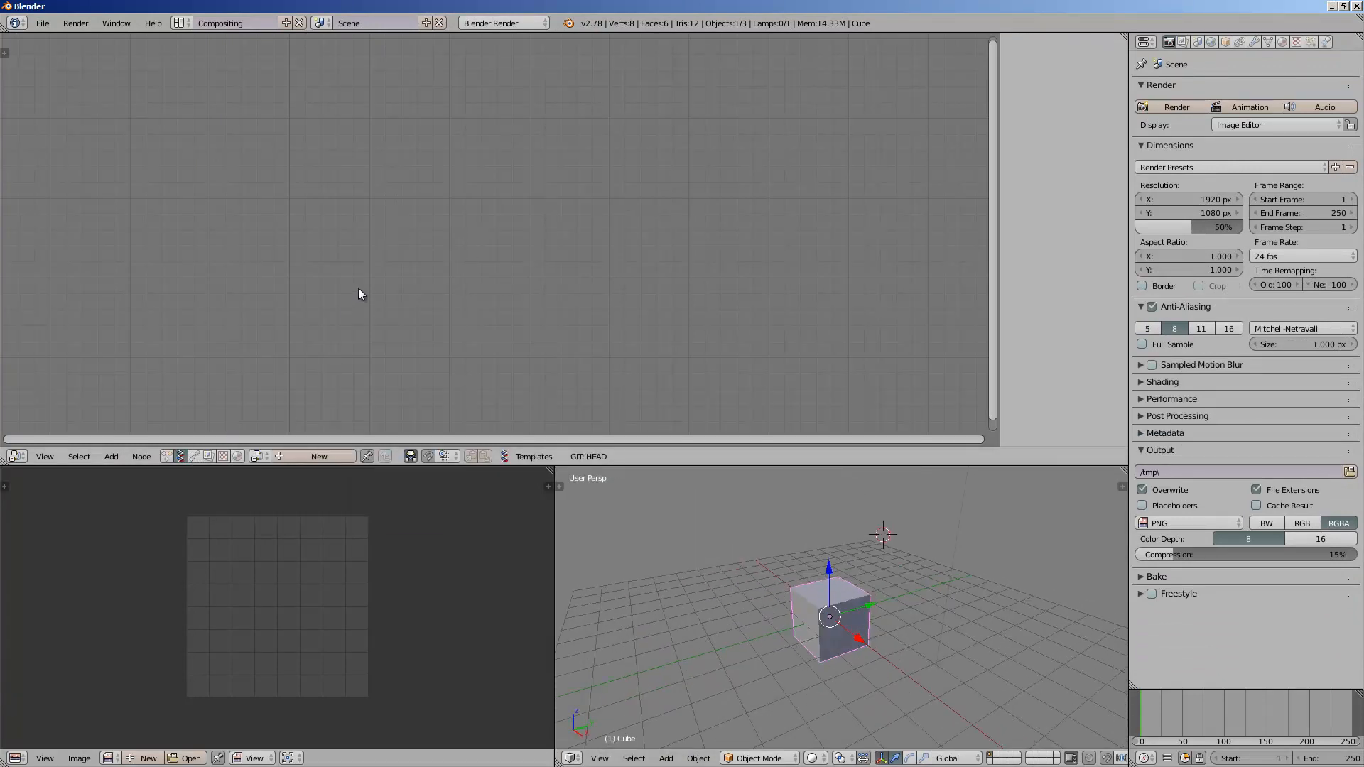
- Load the zipped twist blend file from the copied URL
{"action": "key", "text": "space"}
{"action": "type", "text": "zip"}
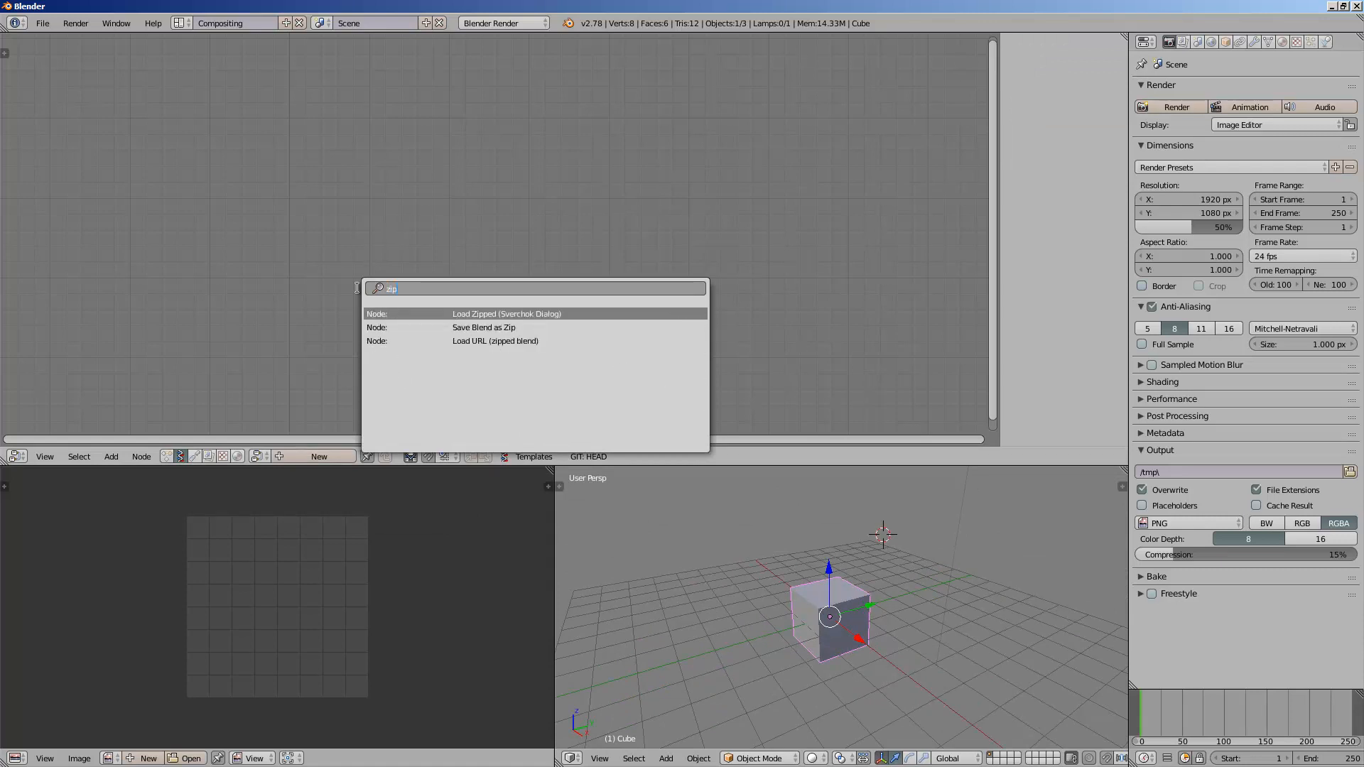
{"action": "key", "text": "Down"}
{"action": "key", "text": "Up"}
{"action": "key", "text": "Return"}
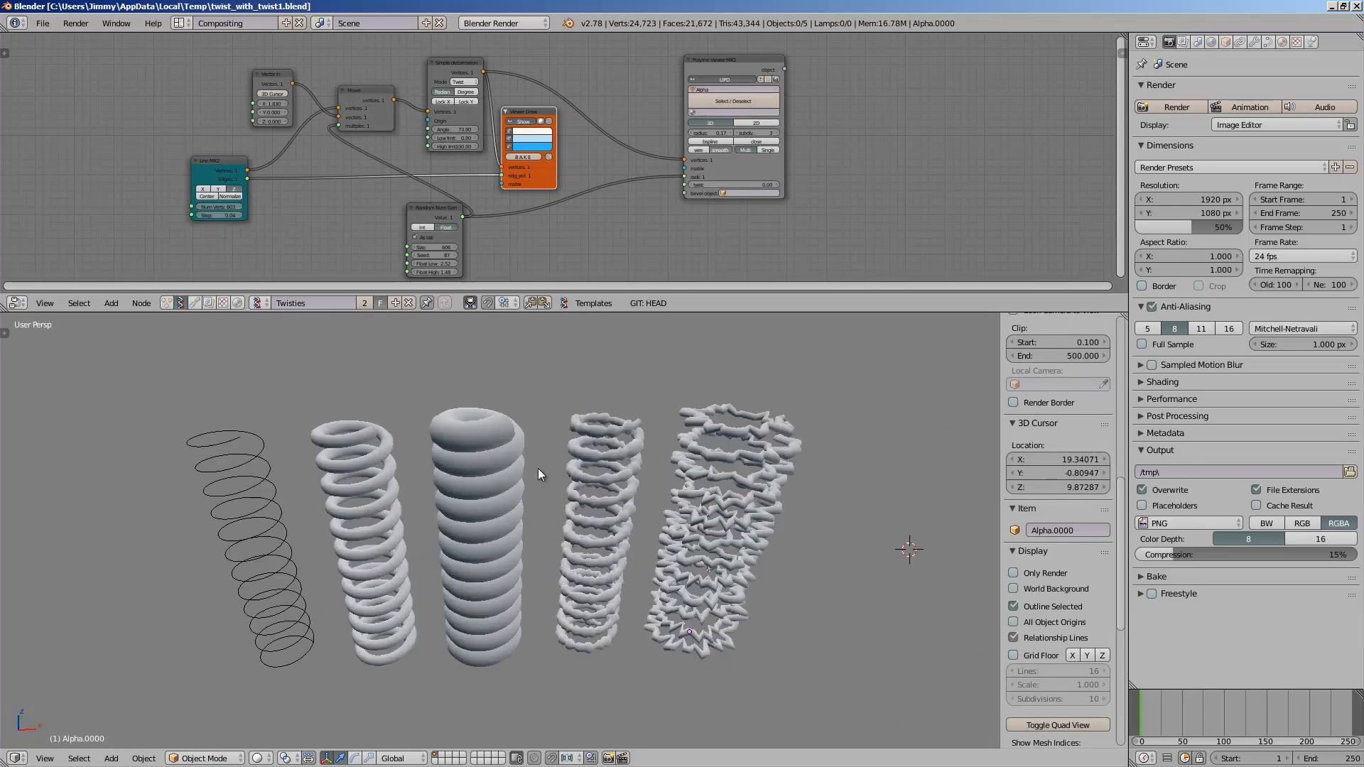
- Delete all twist objects in the scene and change to frame 54 to regenerate the node output
{"action": "key", "text": "a"}
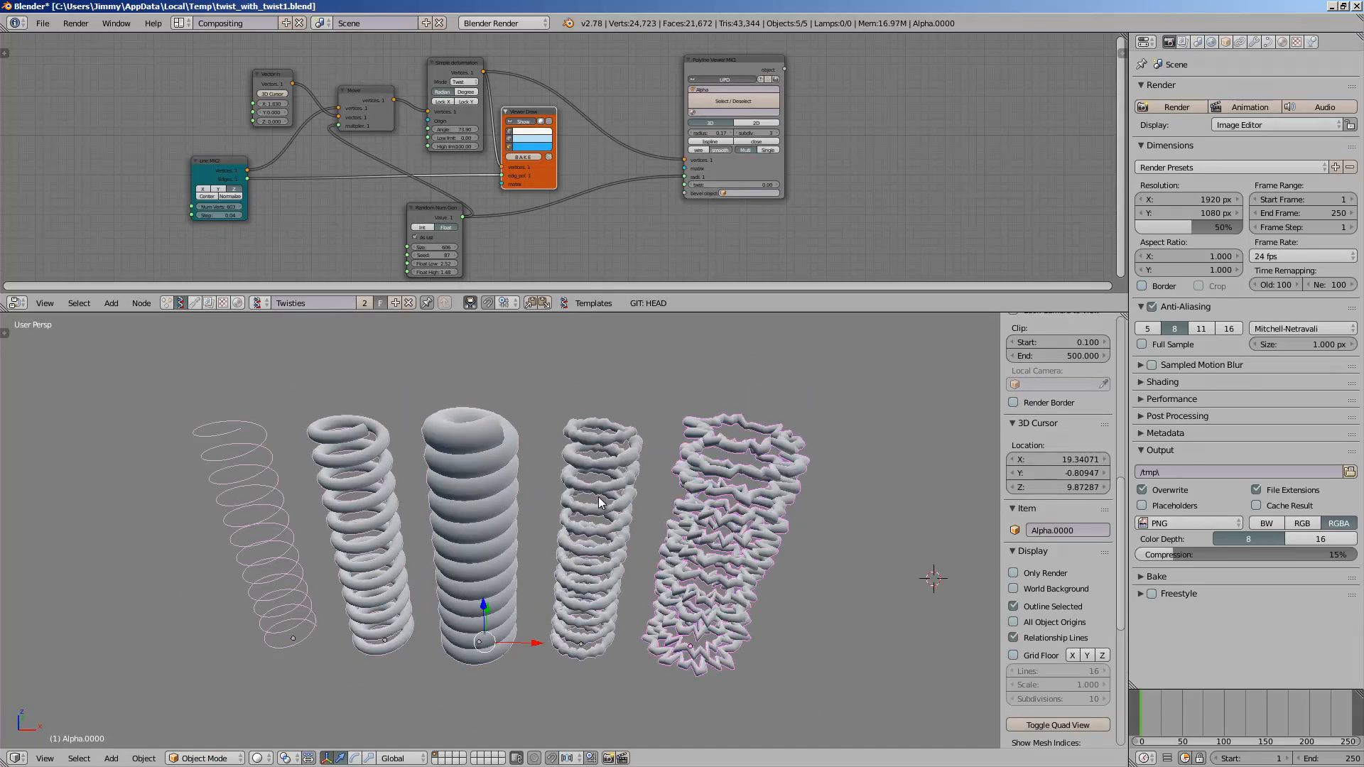
{"action": "key", "text": "x"}
{"action": "left_click", "coordinate": [601, 502]}
{"action": "left_click", "coordinate": [1184, 714]}
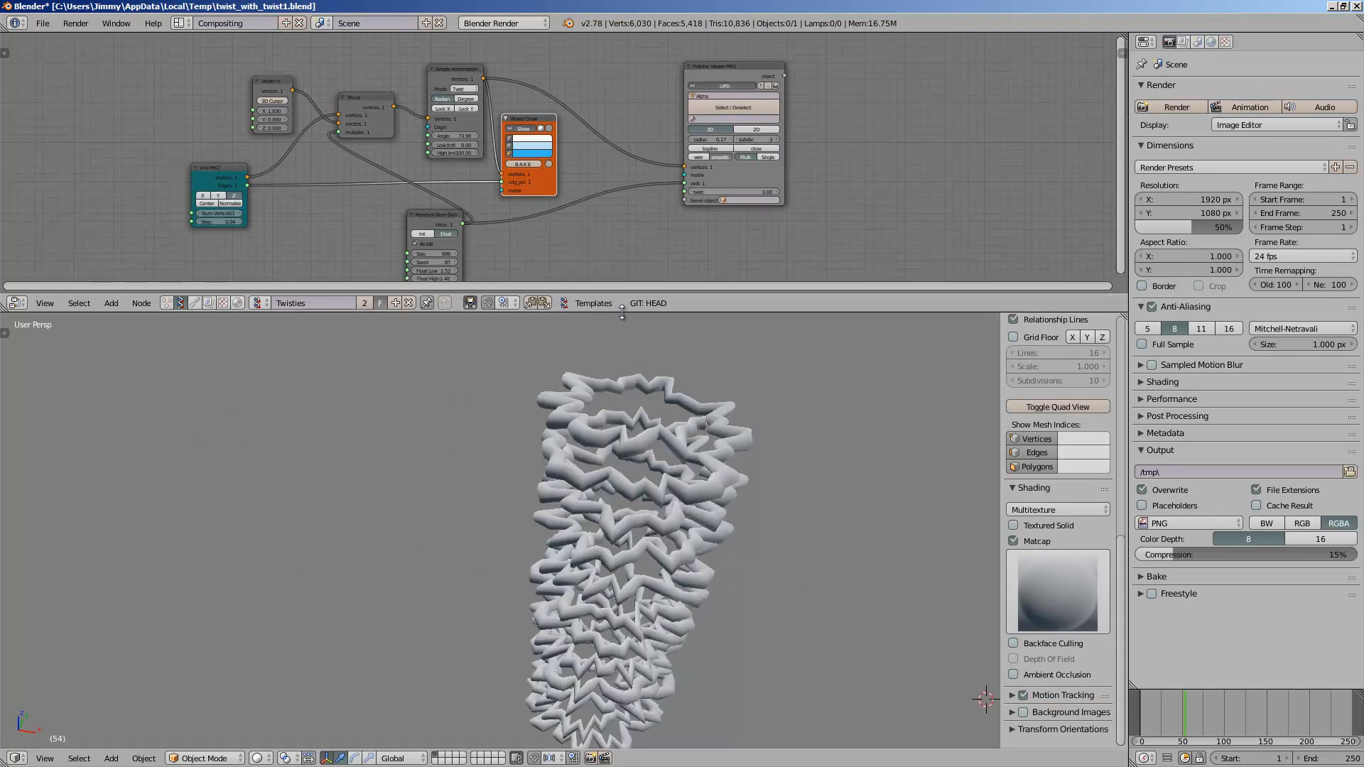
- Enlarge the node editor and delete the random number node linked to the Move multiplier and Polyline Viewer radii
{"action": "left_click_drag", "start_coordinate": [623, 315], "coordinate": [627, 358]}
{"action": "scroll", "coordinate": [398, 240], "scroll_direction": "up", "scroll_amount": 2}
{"action": "mouse_move", "coordinate": [624, 455]}
{"action": "middle_mouse_down"}
{"action": "mouse_move", "coordinate": [657, 480]}
{"action": "mouse_move", "coordinate": [602, 471]}
{"action": "middle_mouse_up"}
{"action": "mouse_move", "coordinate": [386, 251]}
{"action": "left_mouse_down"}
{"action": "mouse_move", "coordinate": [358, 246]}
{"action": "mouse_move", "coordinate": [378, 242]}
{"action": "left_mouse_up"}
{"action": "key", "text": "x"}
{"action": "middle_click_drag", "start_coordinate": [548, 487], "coordinate": [563, 479]}
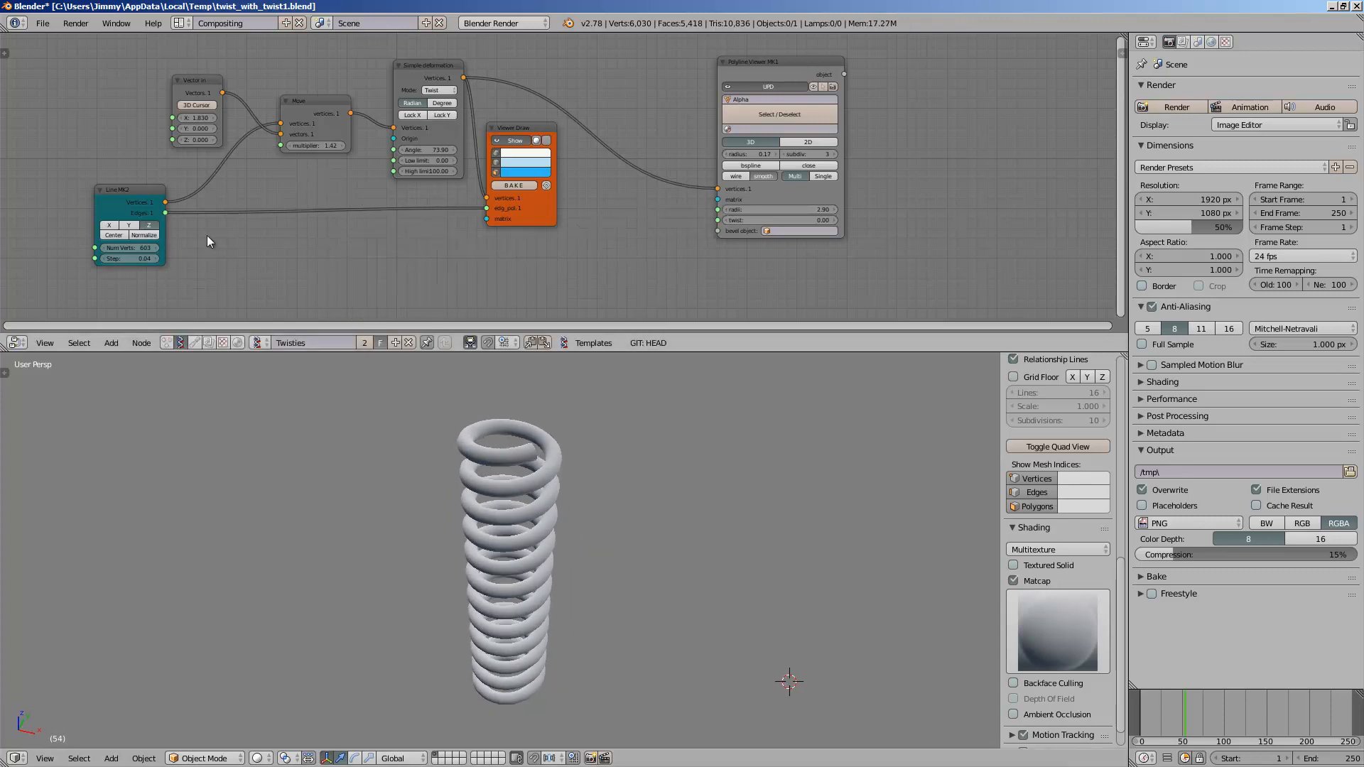
- Set the Move node's multiplier to 4.54 and the Polyline Viewer's radius to 0.14
{"action": "left_click_drag", "start_coordinate": [314, 147], "coordinate": [389, 127]}
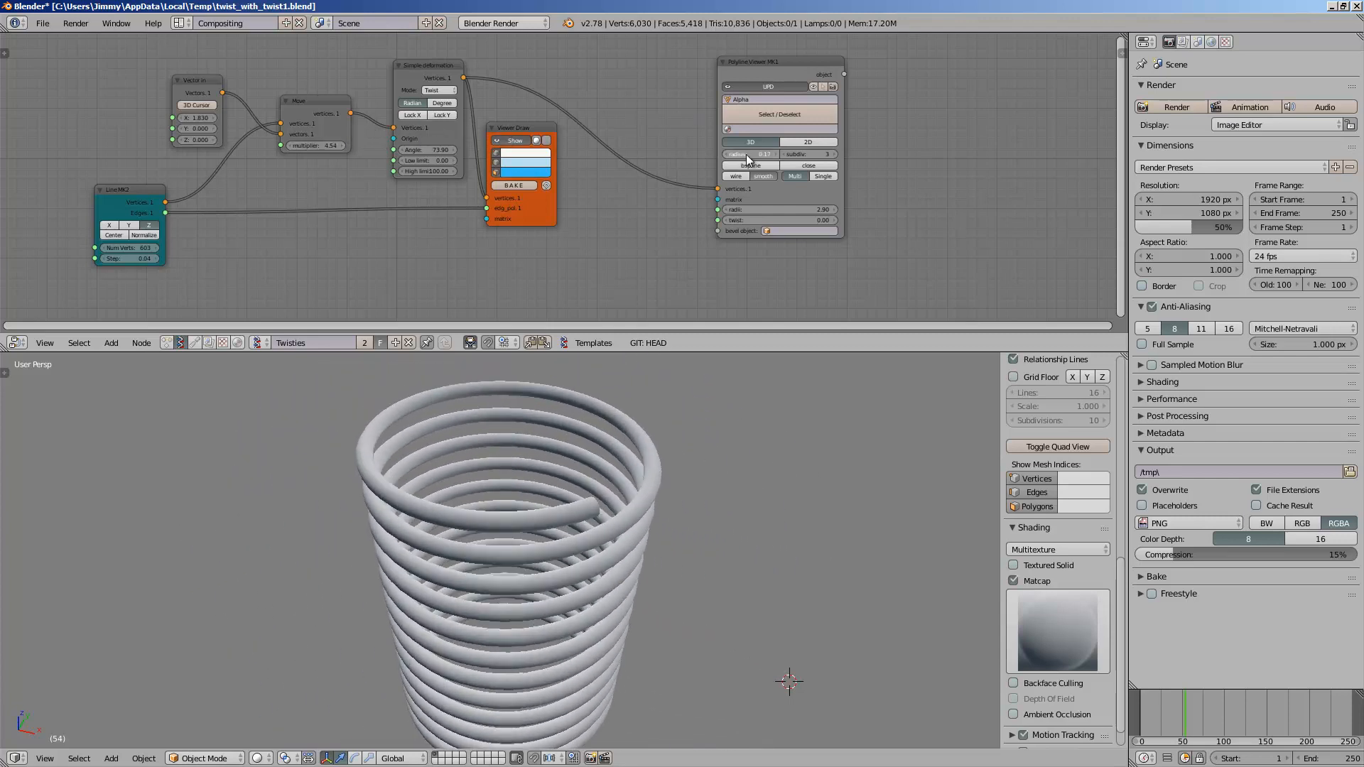
{"action": "left_click_drag", "start_coordinate": [747, 159], "coordinate": [724, 156]}
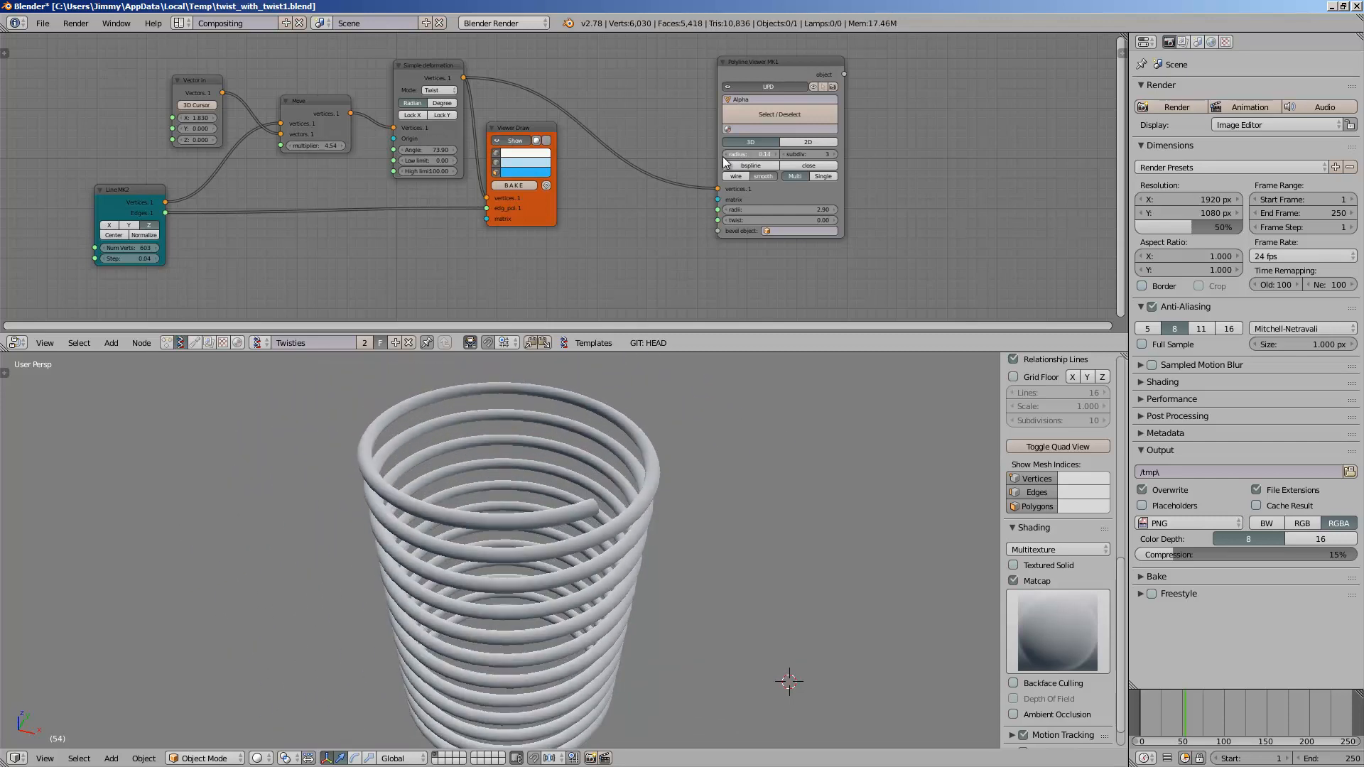
{"action": "middle_click_drag", "start_coordinate": [631, 523], "coordinate": [506, 486]}
{"action": "scroll", "coordinate": [689, 264], "scroll_direction": "up", "scroll_amount": 1}
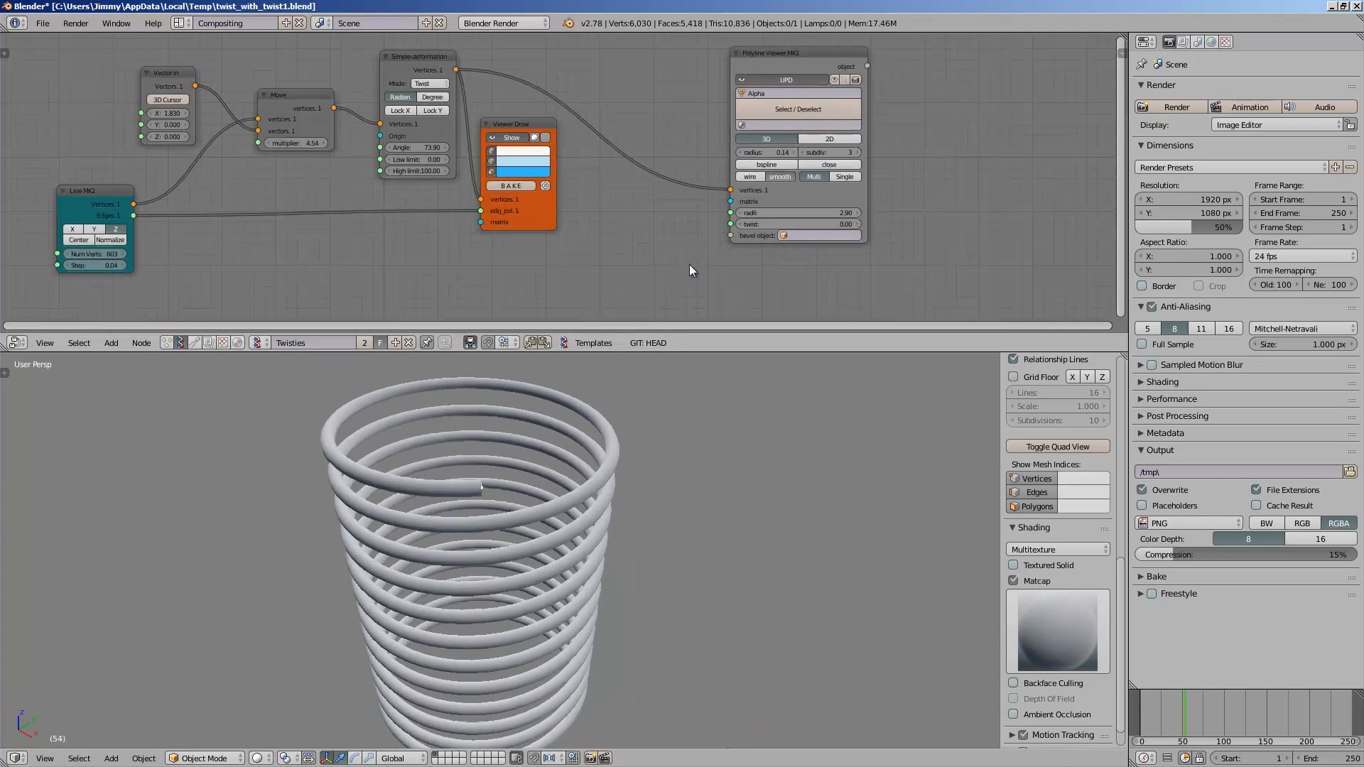
{"action": "scroll", "coordinate": [805, 220], "scroll_direction": "up", "scroll_amount": 1}
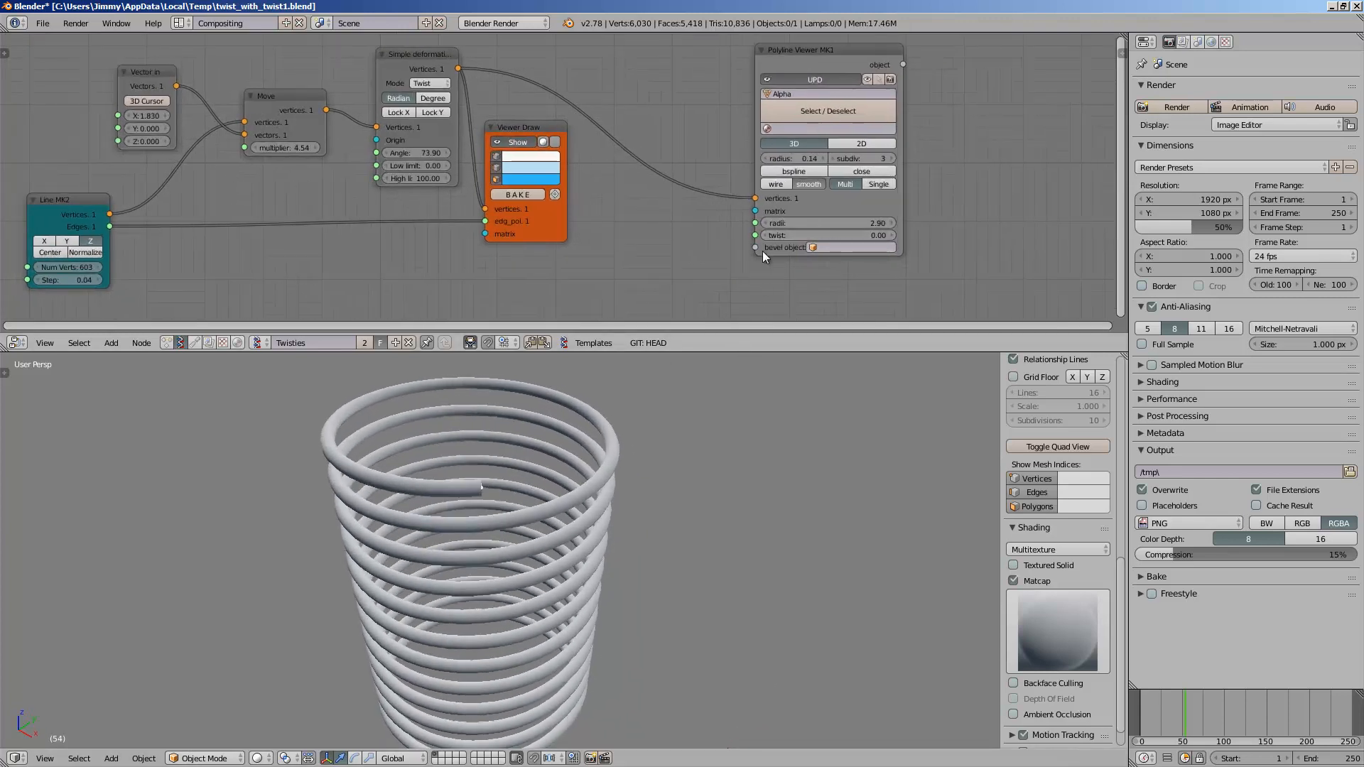
- Set the Polyline Viewer's twist to 1.95 and show the coil in wireframe
{"action": "middle_click_drag", "start_coordinate": [762, 250], "coordinate": [467, 246]}
{"action": "scroll", "coordinate": [521, 257], "scroll_direction": "up", "scroll_amount": 2}
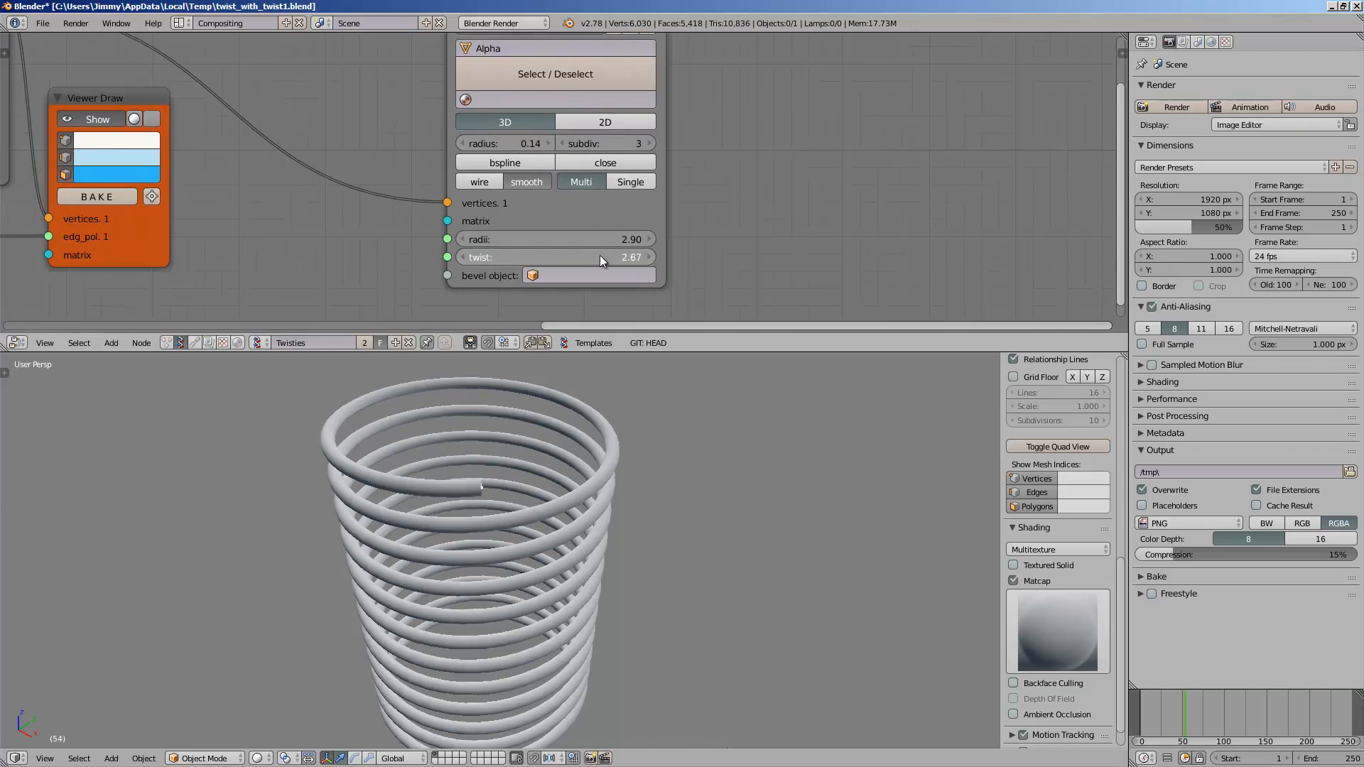
{"action": "left_click_drag", "start_coordinate": [600, 256], "coordinate": [597, 256]}
{"action": "key", "text": "z"}
{"action": "middle_click_drag", "start_coordinate": [522, 475], "coordinate": [511, 452]}
{"action": "scroll", "coordinate": [512, 452], "scroll_direction": "up", "scroll_amount": 2}
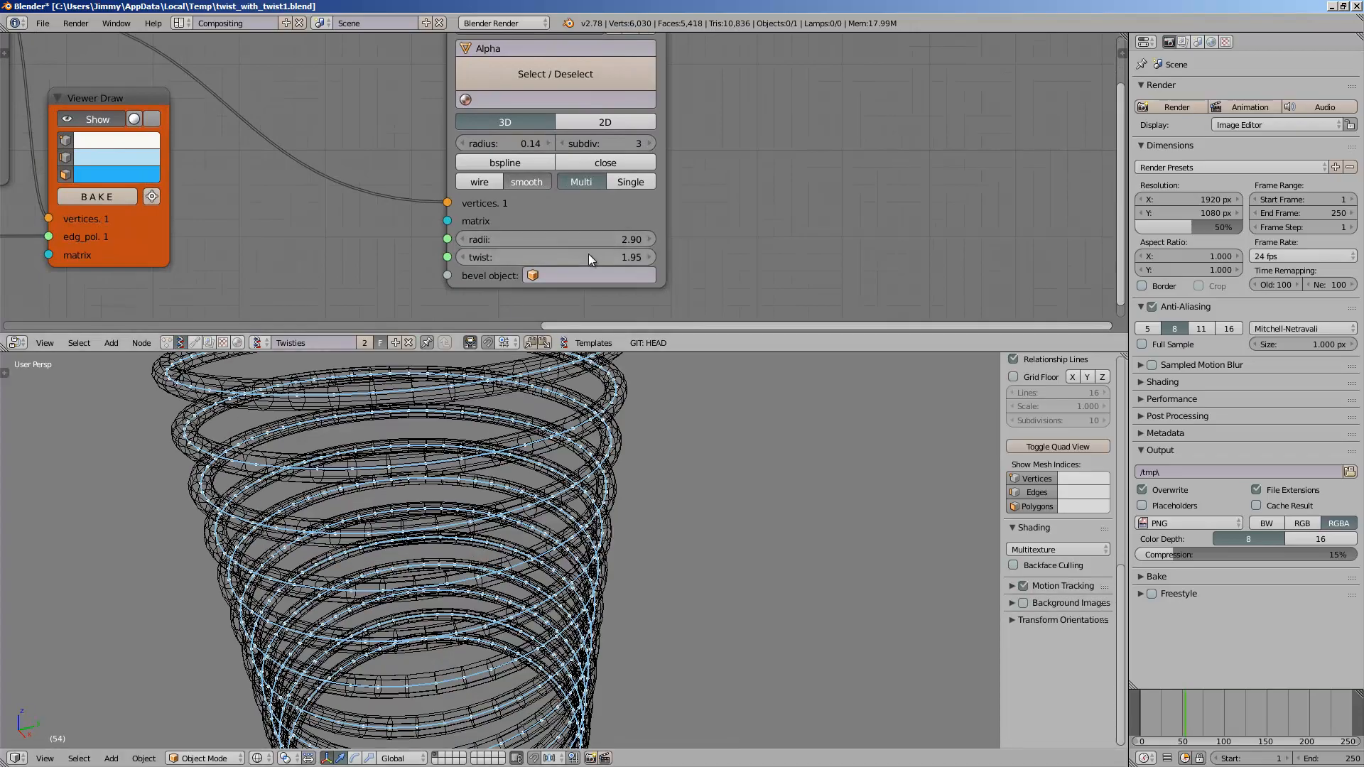
- Set the Polyline Viewer's twist to 3.66 and return the coil to solid shading
{"action": "left_click_drag", "start_coordinate": [588, 253], "coordinate": [624, 259]}
{"action": "scroll", "coordinate": [519, 449], "scroll_direction": "down", "scroll_amount": 1}
{"action": "mouse_move", "coordinate": [519, 450]}
{"action": "middle_mouse_down"}
{"action": "mouse_move", "coordinate": [514, 485]}
{"action": "mouse_move", "coordinate": [476, 446]}
{"action": "middle_mouse_up"}
{"action": "key", "text": "z"}
{"action": "scroll", "coordinate": [495, 486], "scroll_direction": "down", "scroll_amount": 1}
{"action": "scroll", "coordinate": [510, 304], "scroll_direction": "down", "scroll_amount": 1}
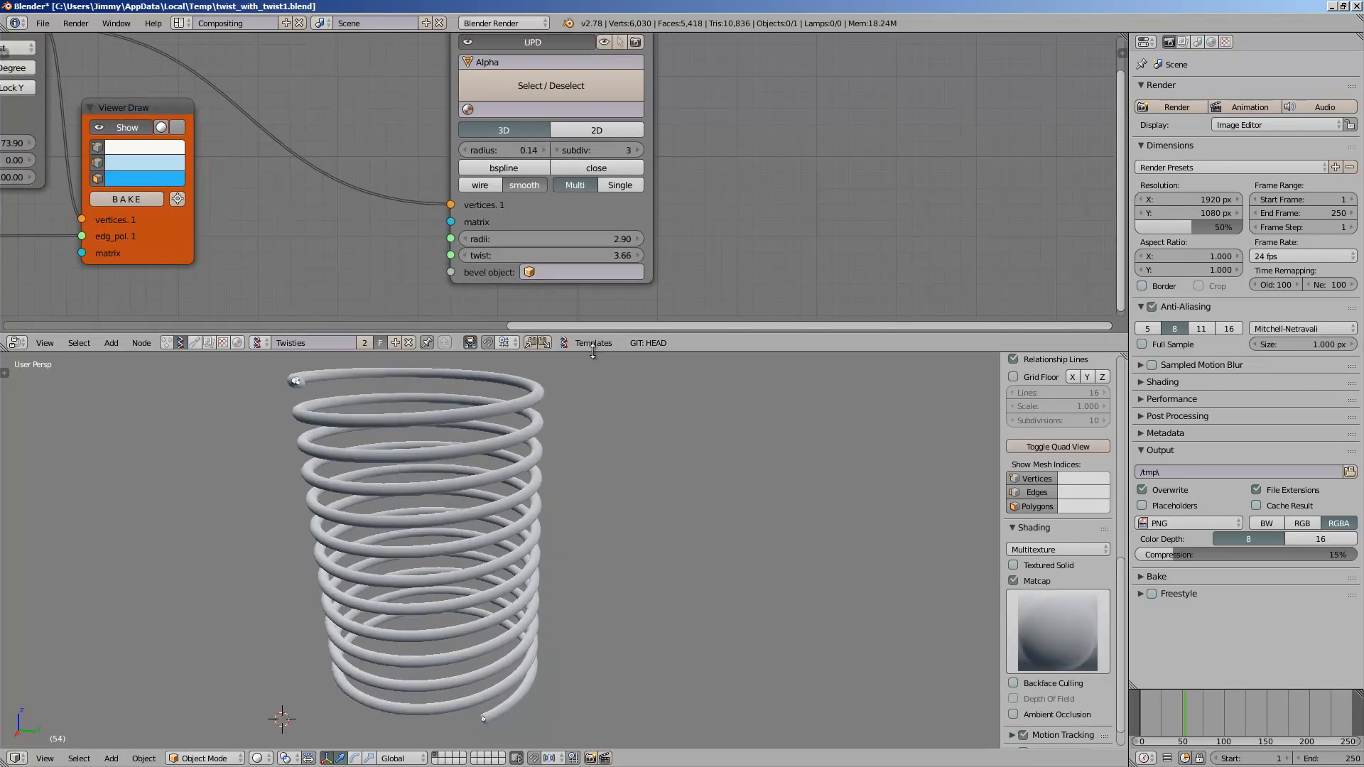
- Enlarge the node editor further, show the coil in wireframe and set the Polyline Viewer's twist to 10.20
{"action": "left_click_drag", "start_coordinate": [589, 353], "coordinate": [568, 392]}
{"action": "scroll", "coordinate": [530, 450], "scroll_direction": "down", "scroll_amount": 2}
{"action": "middle_click_drag", "start_coordinate": [660, 225], "coordinate": [583, 252]}
{"action": "middle_click_drag", "start_coordinate": [514, 474], "coordinate": [513, 467]}
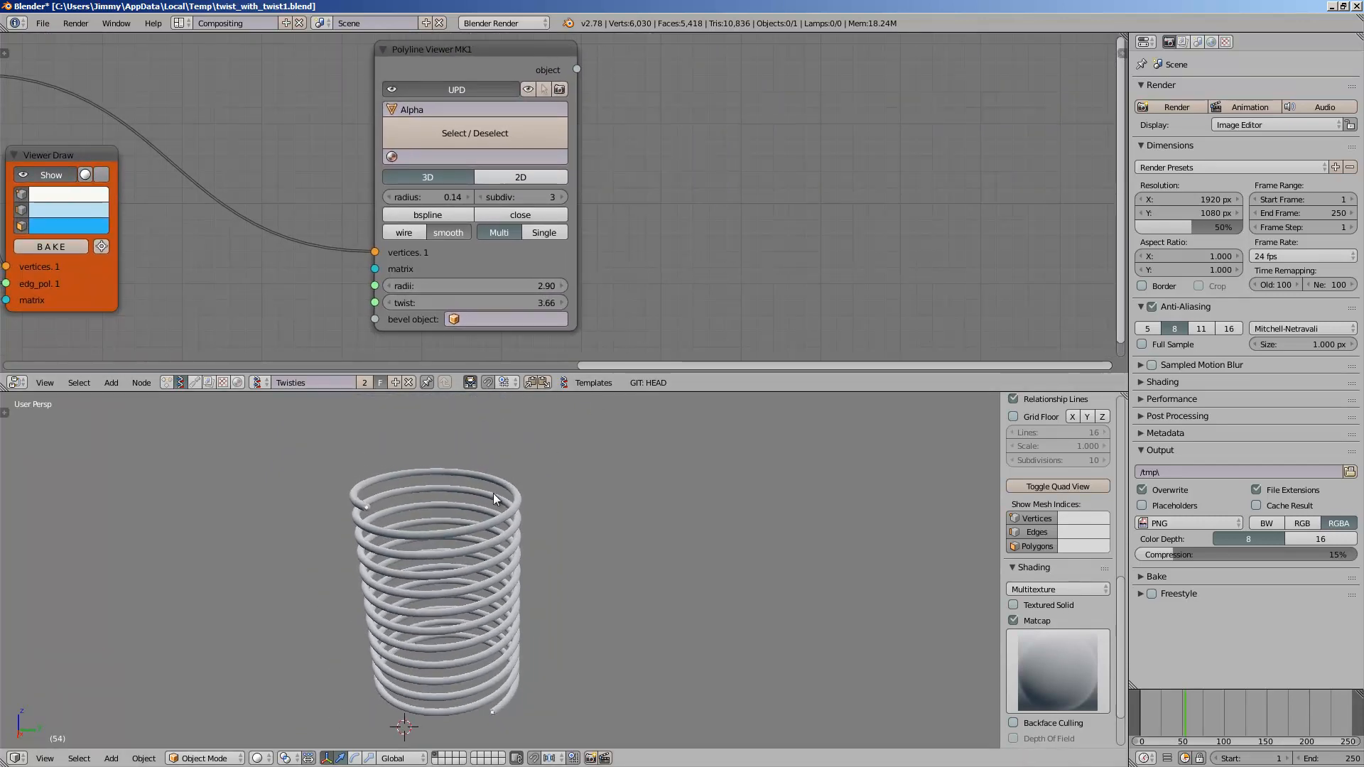
{"action": "scroll", "coordinate": [494, 493], "scroll_direction": "up", "scroll_amount": 5}
{"action": "key", "text": "z"}
{"action": "left_click_drag", "start_coordinate": [517, 301], "coordinate": [658, 293]}
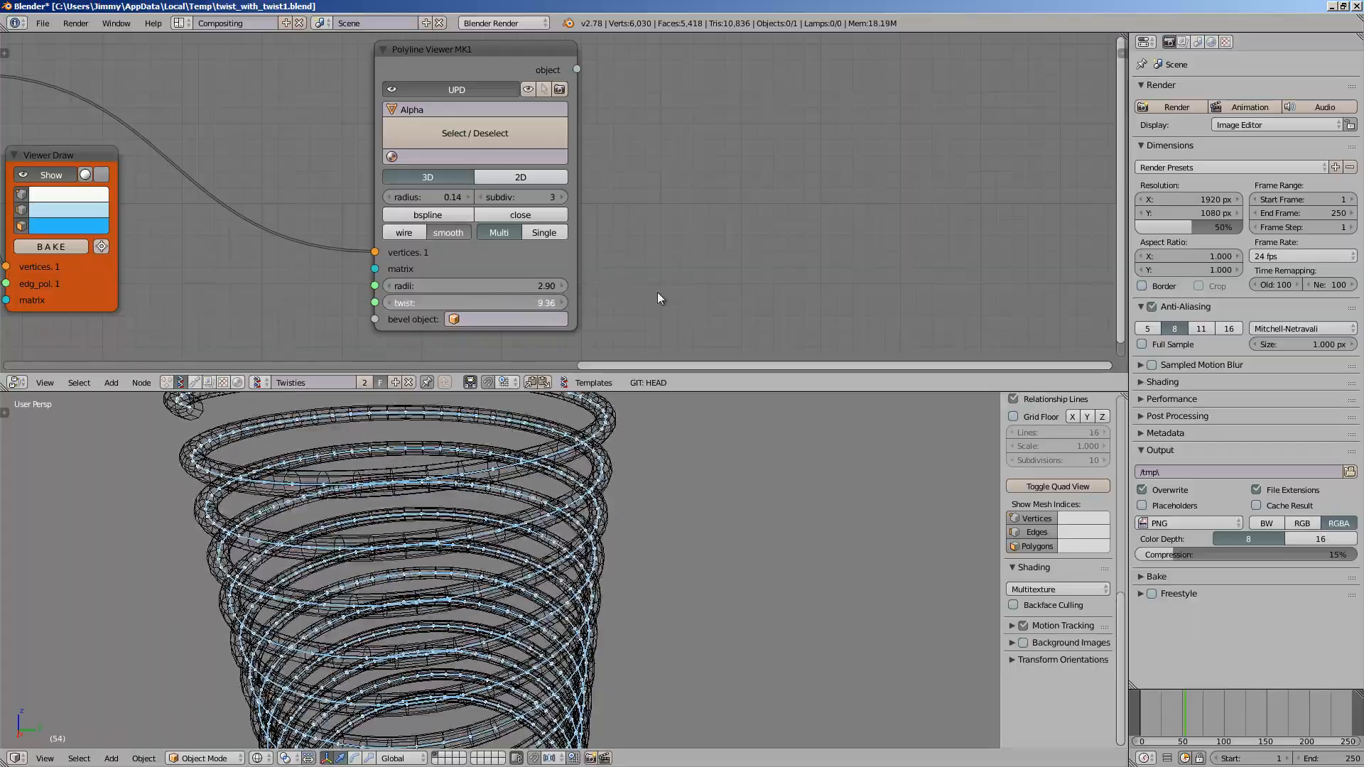
{"action": "scroll", "coordinate": [471, 308], "scroll_direction": "down", "scroll_amount": 2}
{"action": "middle_click_drag", "start_coordinate": [472, 308], "coordinate": [541, 292]}
{"action": "left_click_drag", "start_coordinate": [579, 276], "coordinate": [607, 275]}
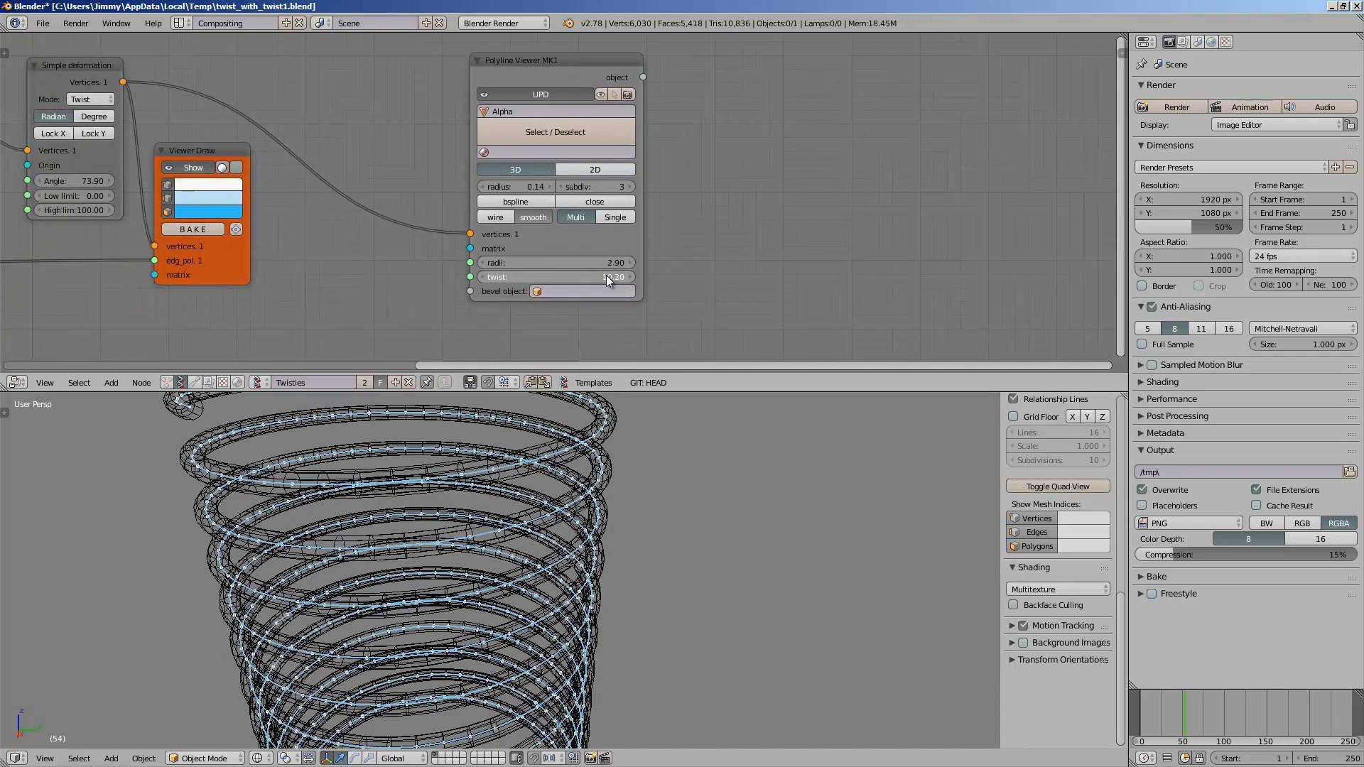
- Add a Range Float node and place it between the Viewer Draw and Polyline Viewer nodes
{"action": "middle_click_drag", "start_coordinate": [280, 273], "coordinate": [357, 229]}
{"action": "key", "text": "shift+a"}
{"action": "left_click", "coordinate": [359, 232]}
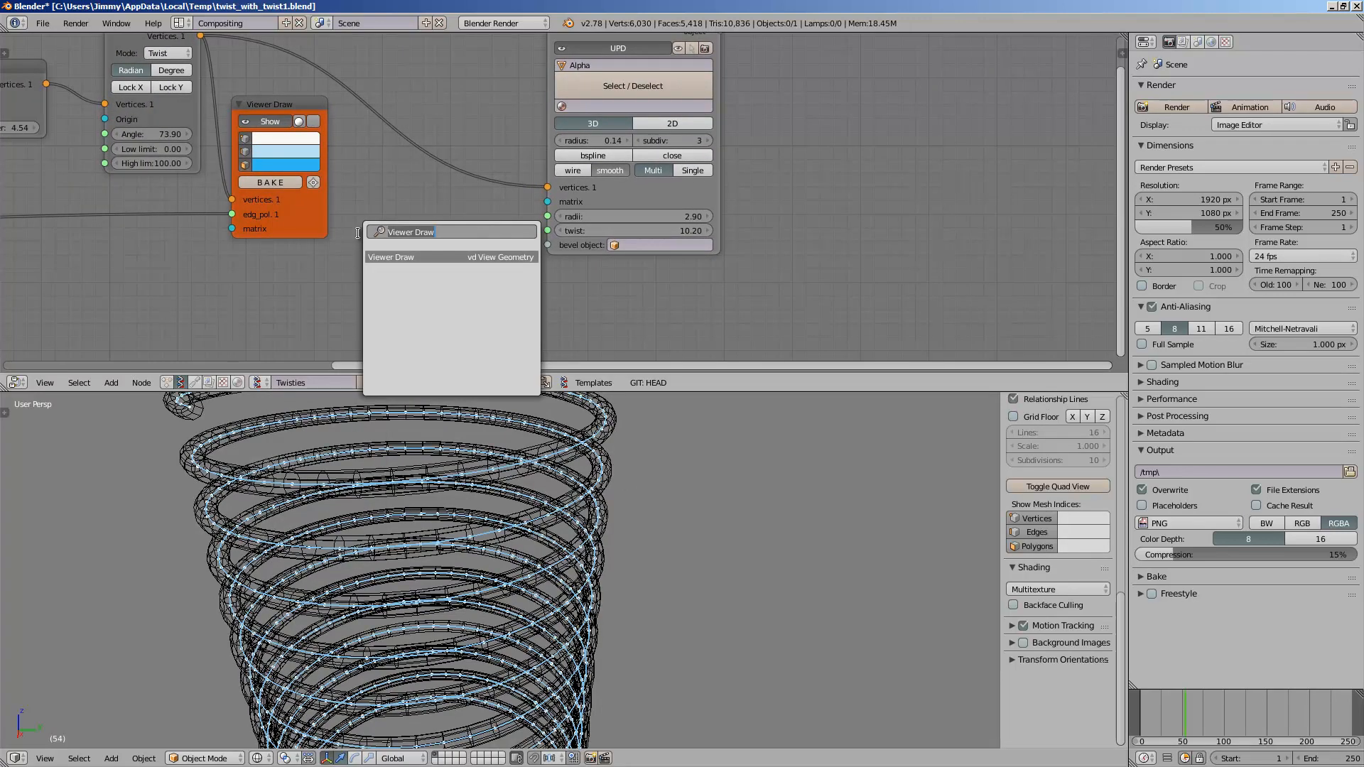
{"action": "type", "text": "range f"}
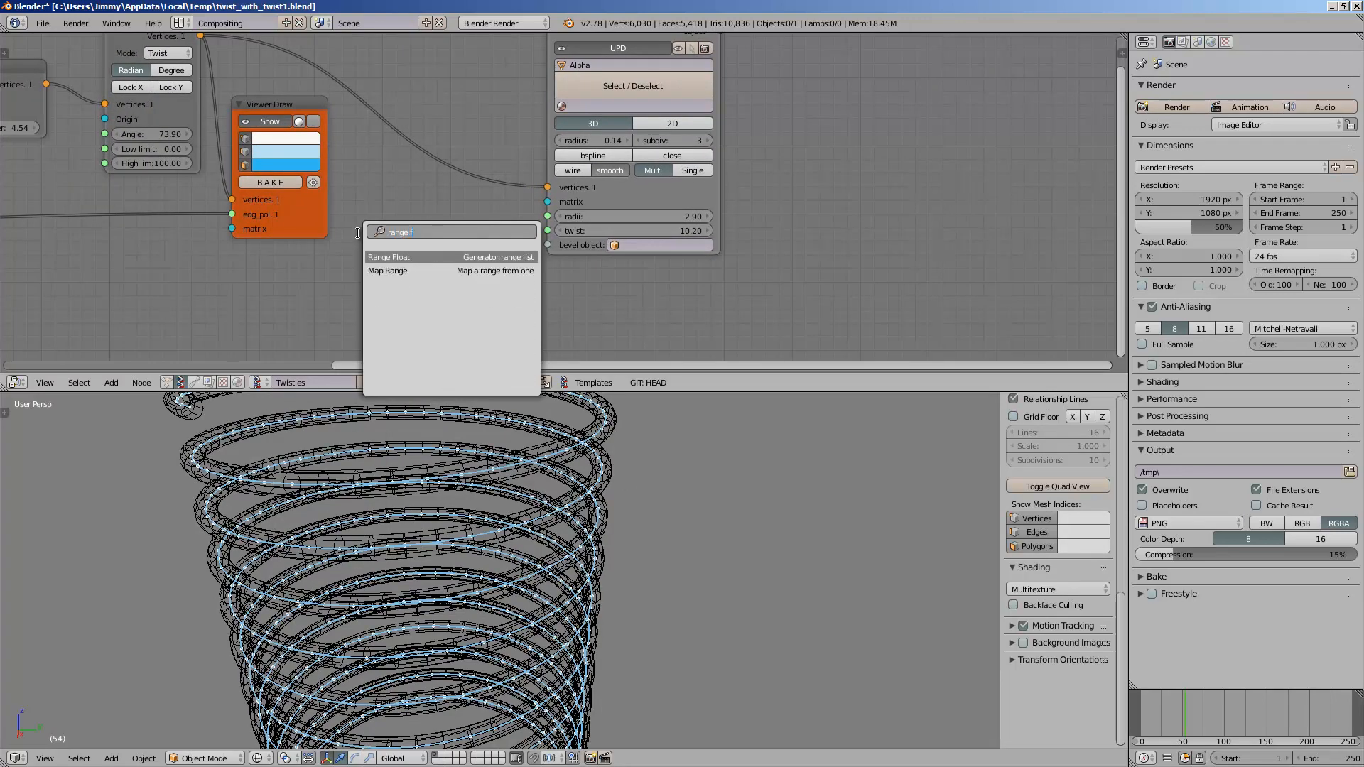
{"action": "key", "text": "Return"}
{"action": "left_click", "coordinate": [390, 221]}
{"action": "scroll", "coordinate": [360, 209], "scroll_direction": "up", "scroll_amount": 2}
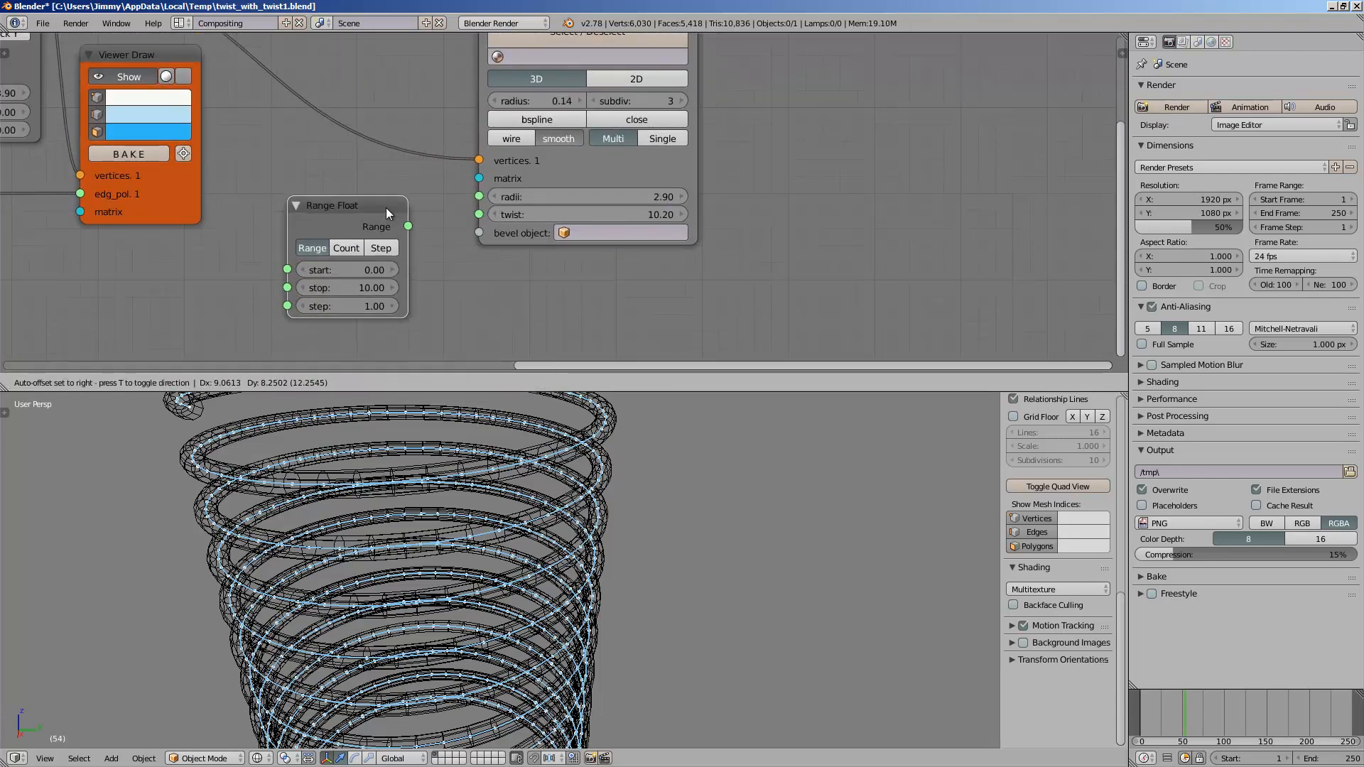
{"action": "scroll", "coordinate": [391, 209], "scroll_direction": "up", "scroll_amount": 1}
{"action": "left_click_drag", "start_coordinate": [384, 230], "coordinate": [283, 216]}
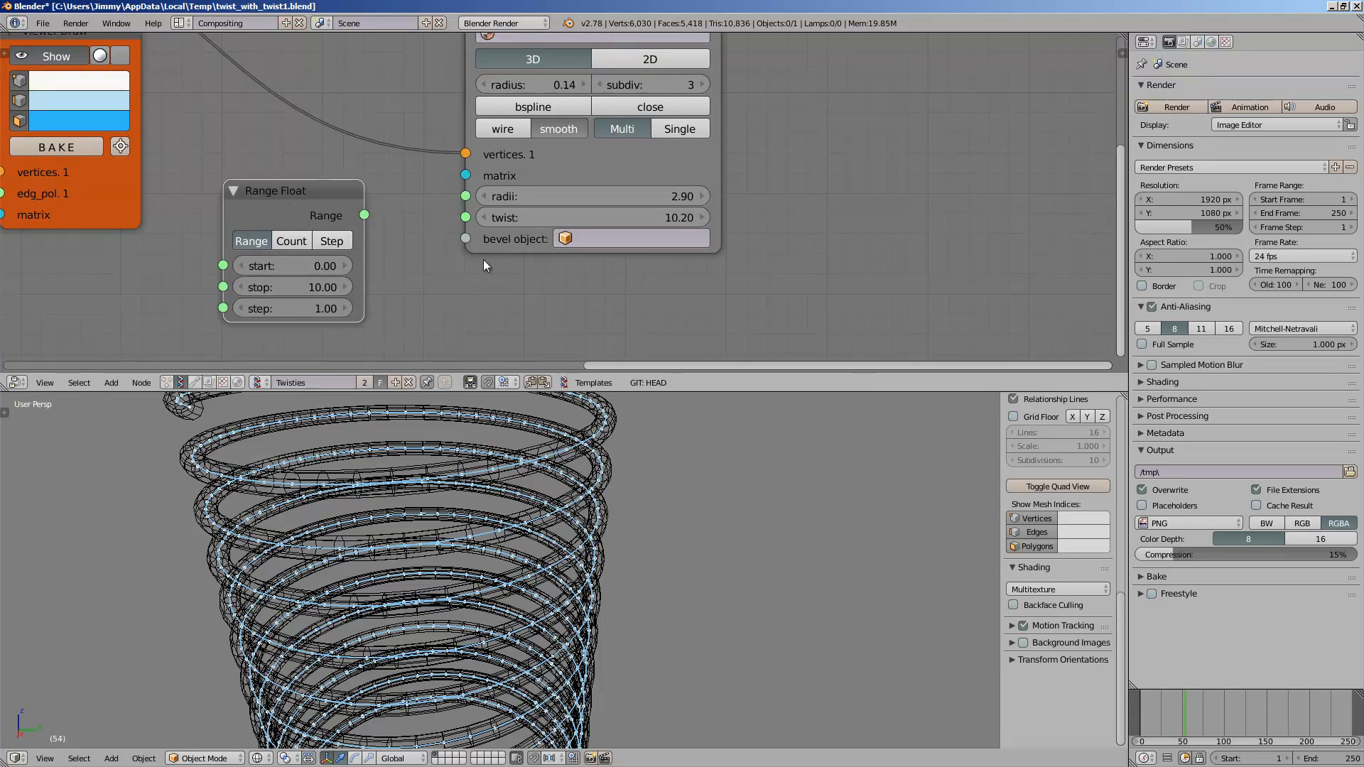
- Connect the Range Float output to the Polyline Viewer's twist input and switch the Range Float node to Step mode
{"action": "left_click_drag", "start_coordinate": [484, 217], "coordinate": [639, 218]}
{"action": "left_click_drag", "start_coordinate": [370, 213], "coordinate": [375, 197]}
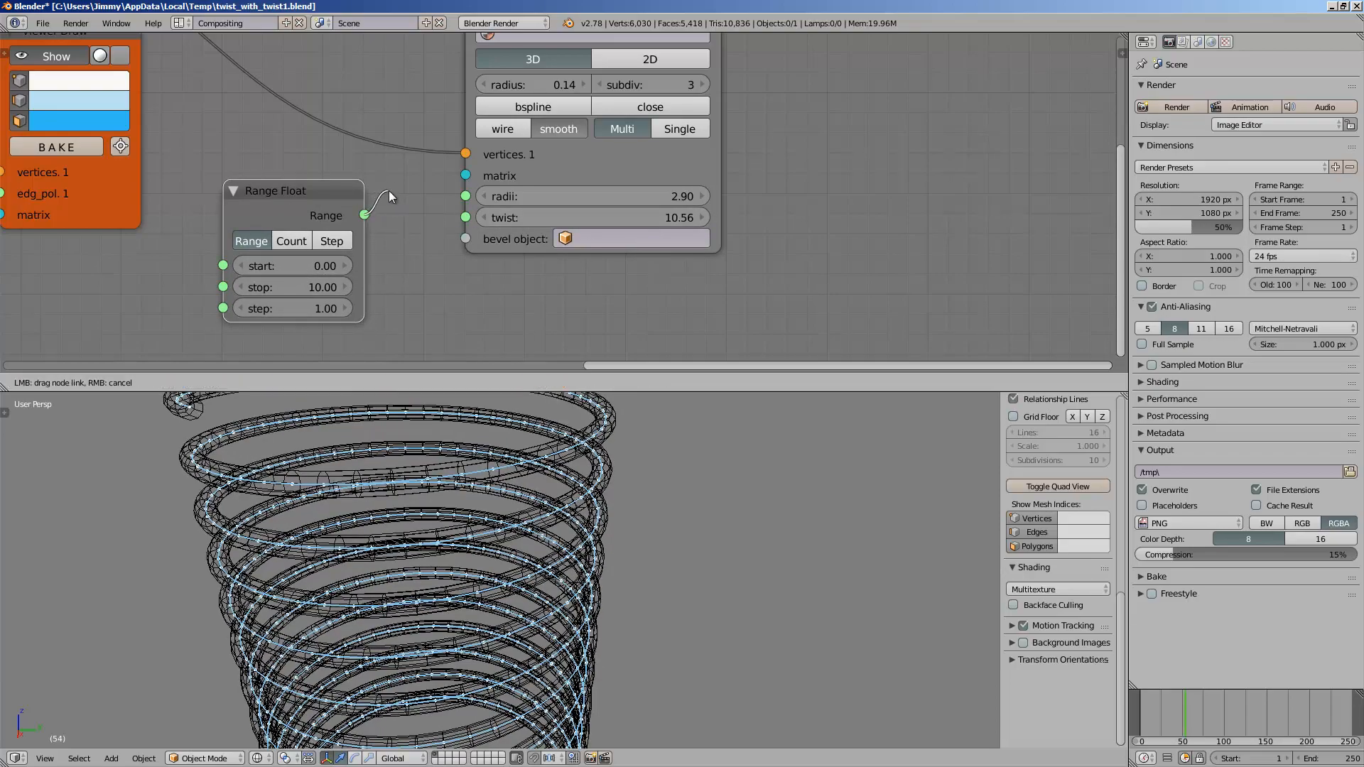
{"action": "left_click_drag", "start_coordinate": [474, 217], "coordinate": [475, 218]}
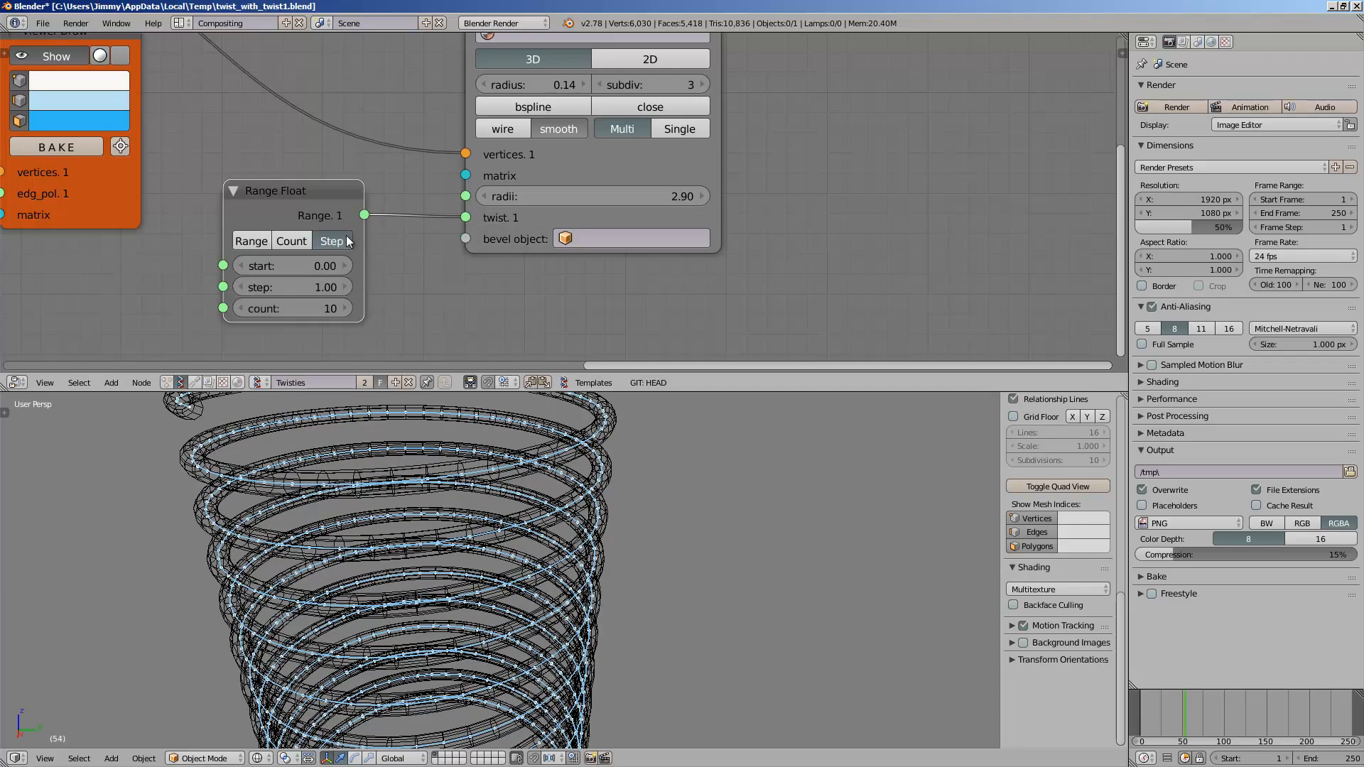
- Set the Range Float node's count to 604
{"action": "left_click_drag", "start_coordinate": [306, 307], "coordinate": [617, 305]}
{"action": "middle_click_drag", "start_coordinate": [442, 531], "coordinate": [457, 514]}
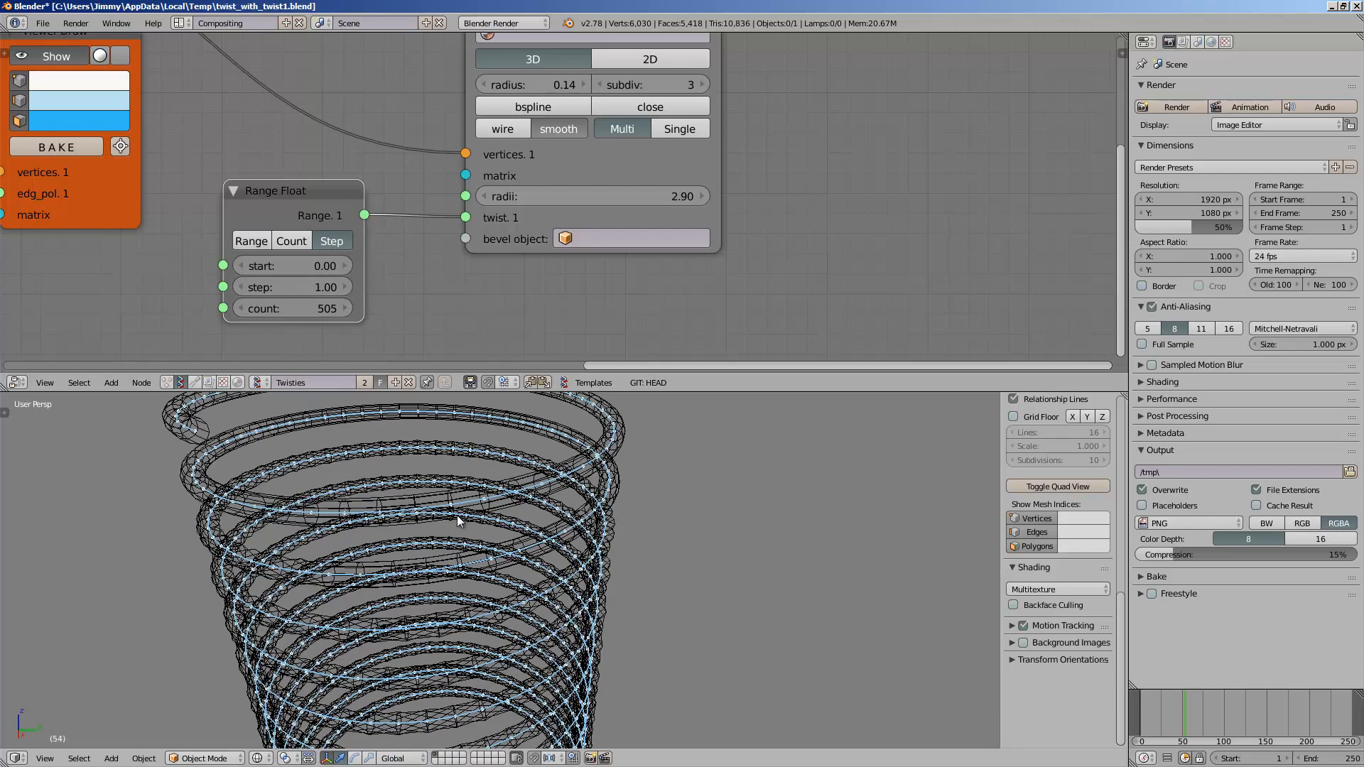
{"action": "left_click_drag", "start_coordinate": [347, 305], "coordinate": [398, 304]}
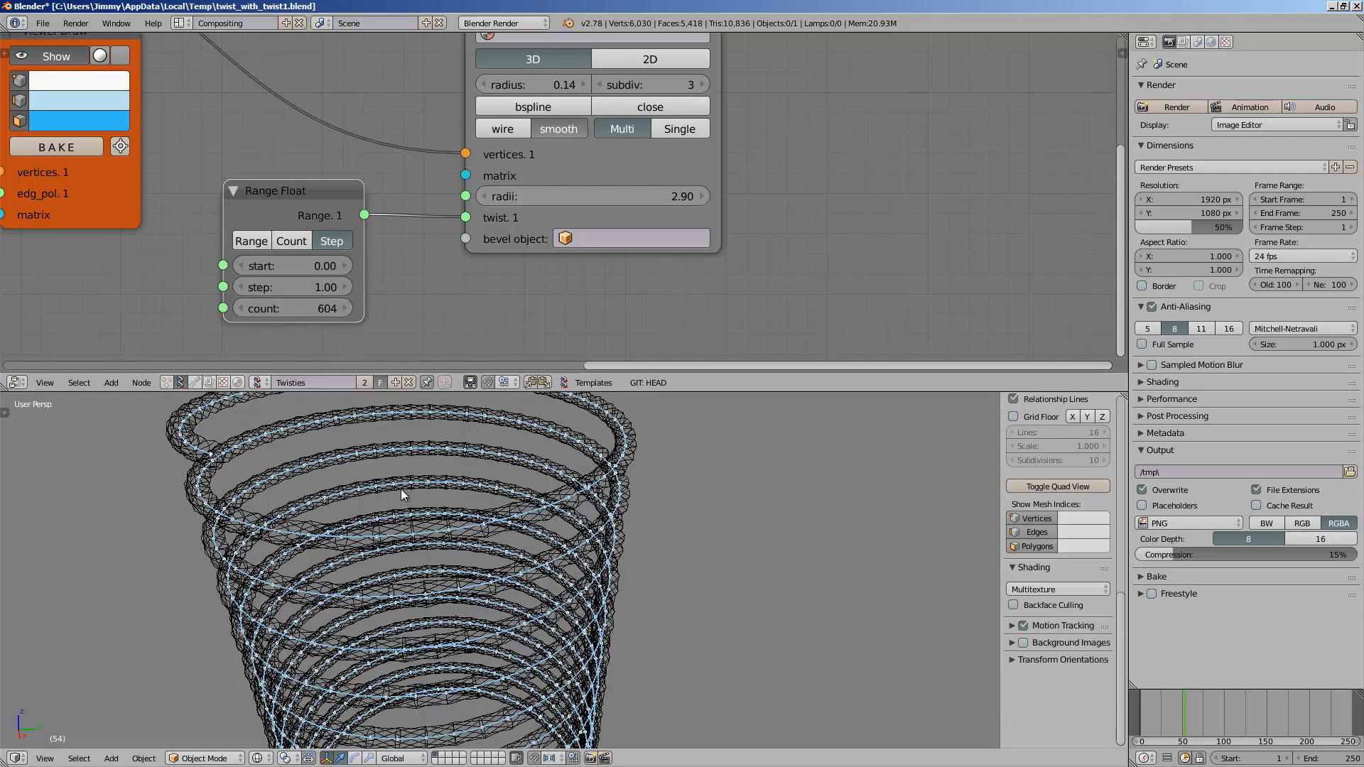
- Examine the twisted coil's mesh up close in solid and wireframe shading, and look through the viewport display settings
{"action": "key", "text": "z"}
{"action": "key", "text": "z"}
{"action": "middle_click_drag", "start_coordinate": [476, 539], "coordinate": [437, 464]}
{"action": "key", "text": "z"}
{"action": "scroll", "coordinate": [421, 513], "scroll_direction": "up", "scroll_amount": 2}
{"action": "scroll", "coordinate": [467, 527], "scroll_direction": "down", "scroll_amount": 4}
{"action": "key", "text": "z"}
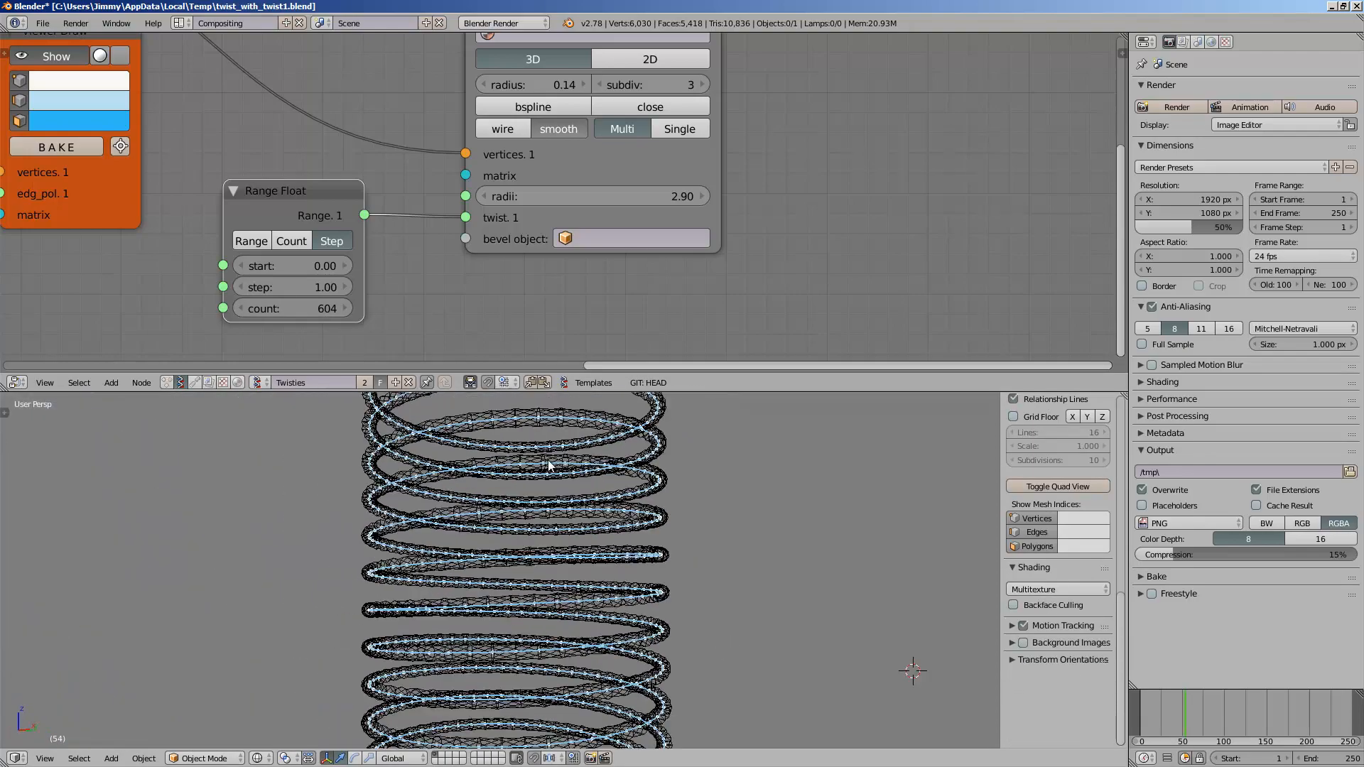
{"action": "scroll", "coordinate": [523, 510], "scroll_direction": "up", "scroll_amount": 4}
{"action": "scroll", "coordinate": [1084, 612], "scroll_direction": "up", "scroll_amount": 8}
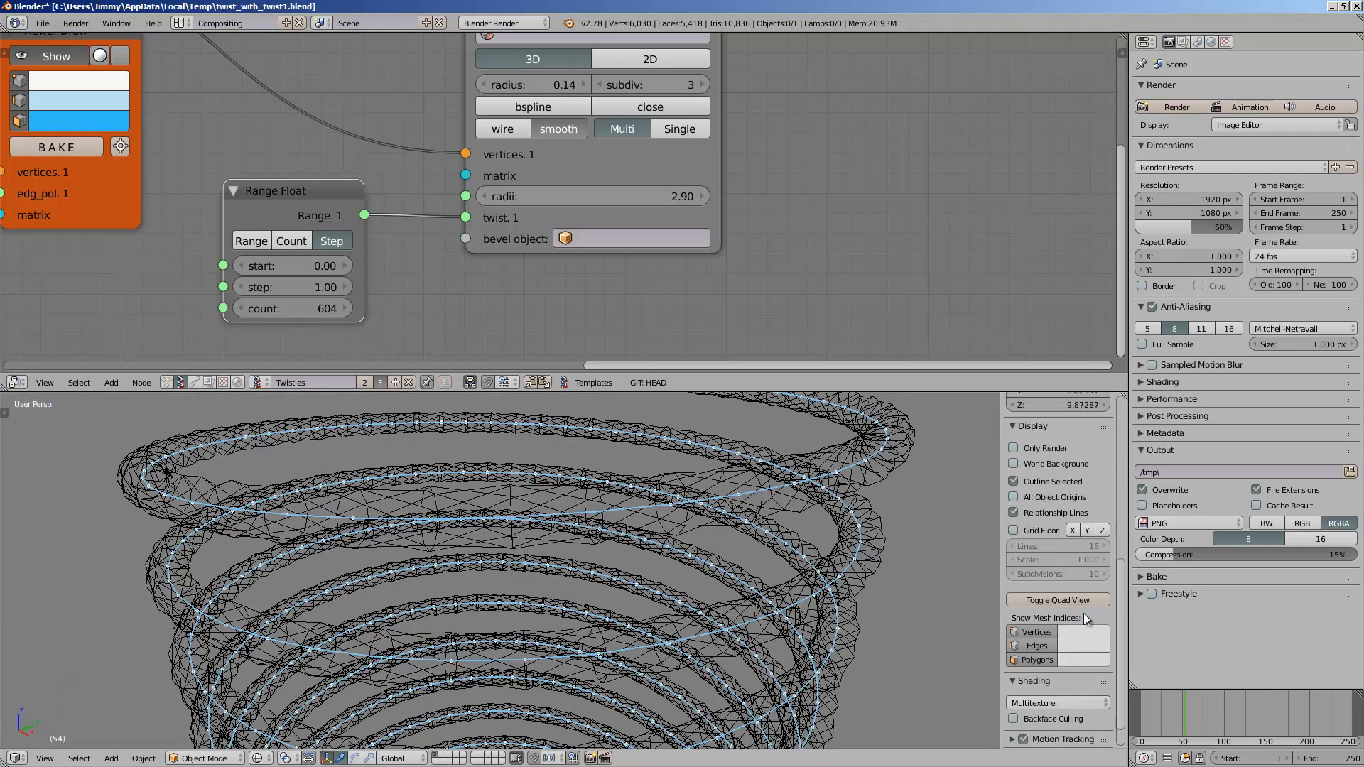
{"action": "scroll", "coordinate": [1067, 591], "scroll_direction": "down", "scroll_amount": 10}
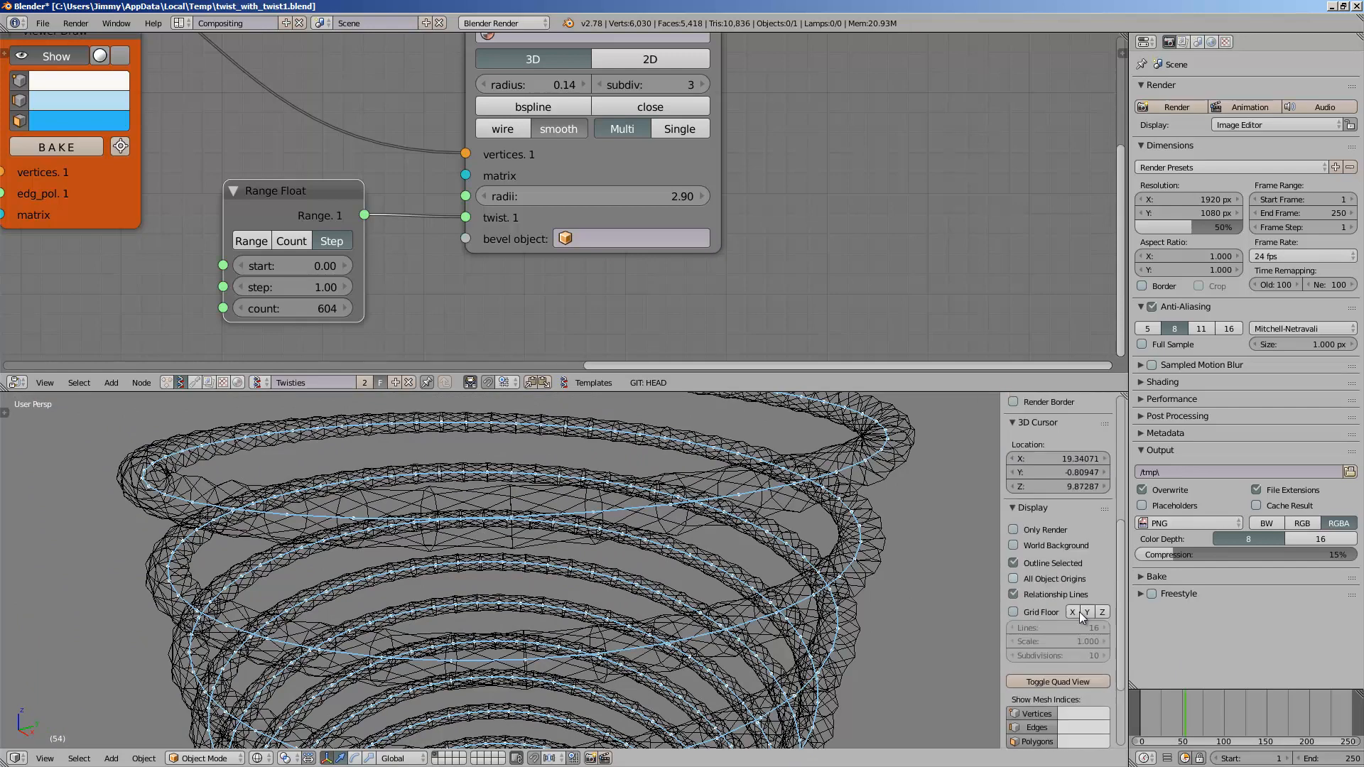
- Switch the 3D viewport back to Solid shading and inspect the coil's twisted surface and open end
{"action": "middle_click_drag", "start_coordinate": [993, 647], "coordinate": [1001, 627]}
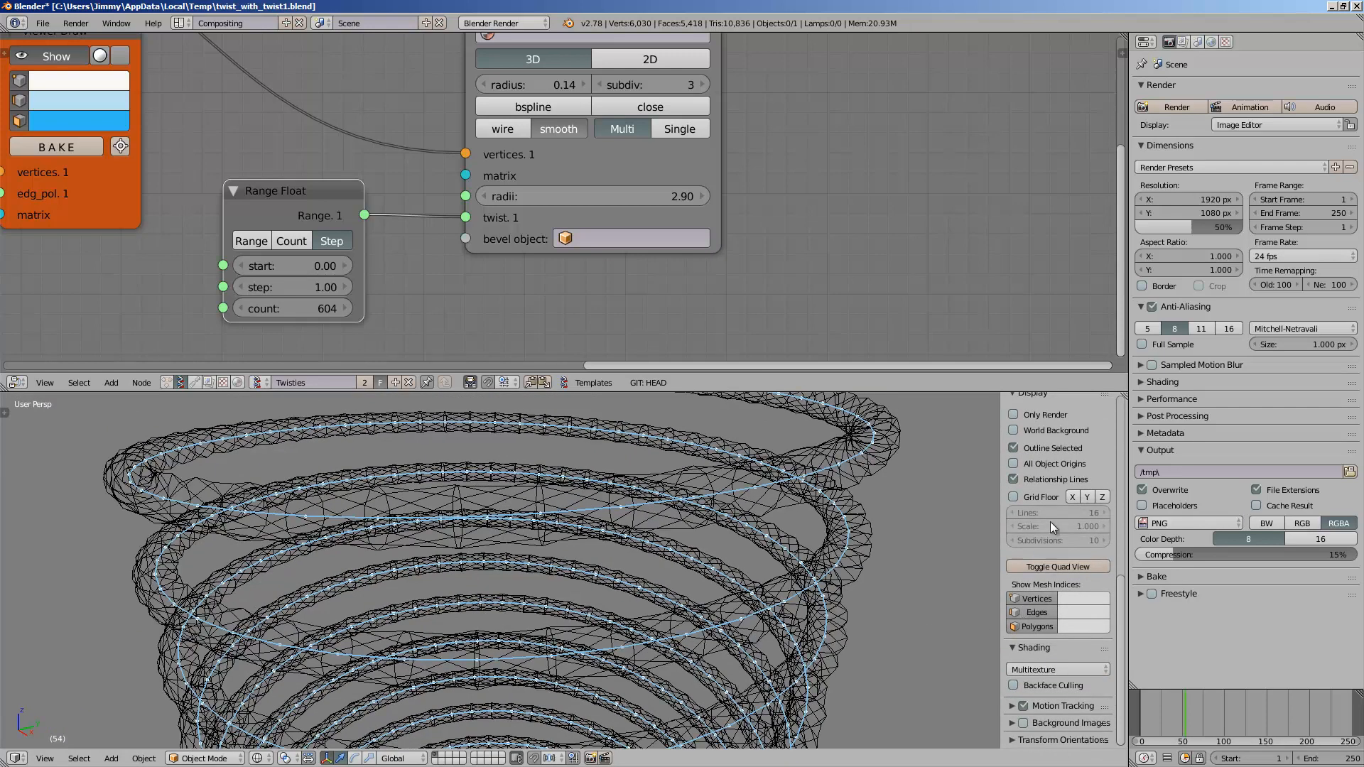
{"action": "scroll", "coordinate": [1050, 496], "scroll_direction": "up", "scroll_amount": 1}
{"action": "scroll", "coordinate": [1058, 556], "scroll_direction": "down", "scroll_amount": 1}
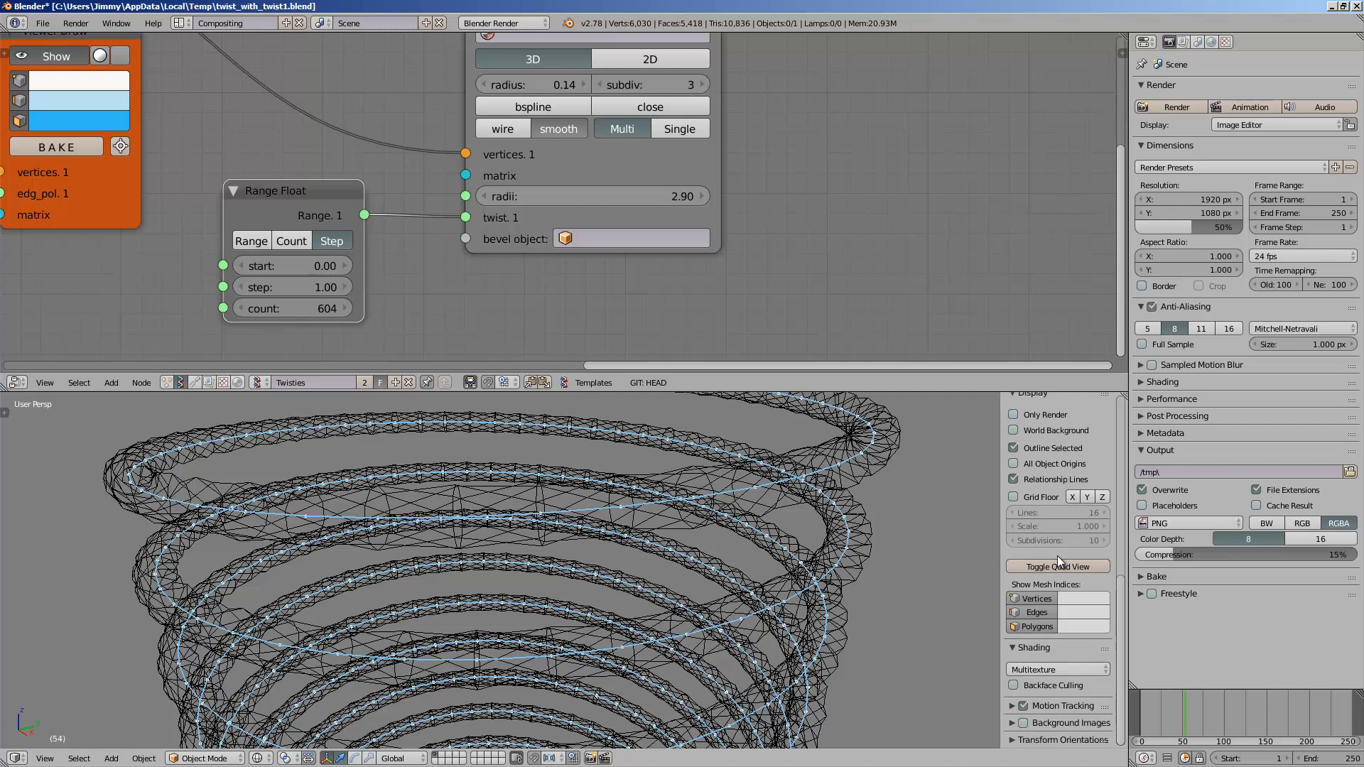
{"action": "left_click", "coordinate": [1051, 670]}
{"action": "left_click", "coordinate": [257, 758]}
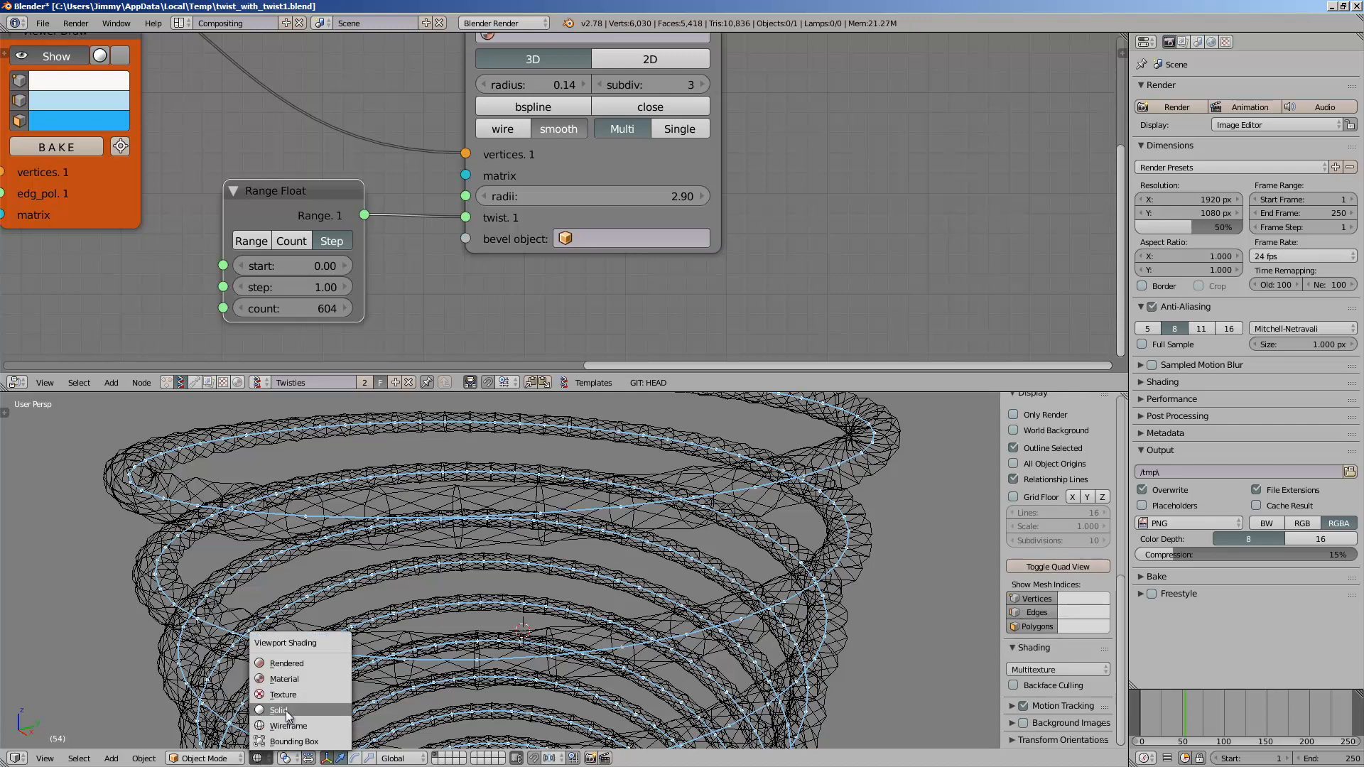
{"action": "left_click", "coordinate": [285, 710]}
{"action": "left_click", "coordinate": [1046, 696]}
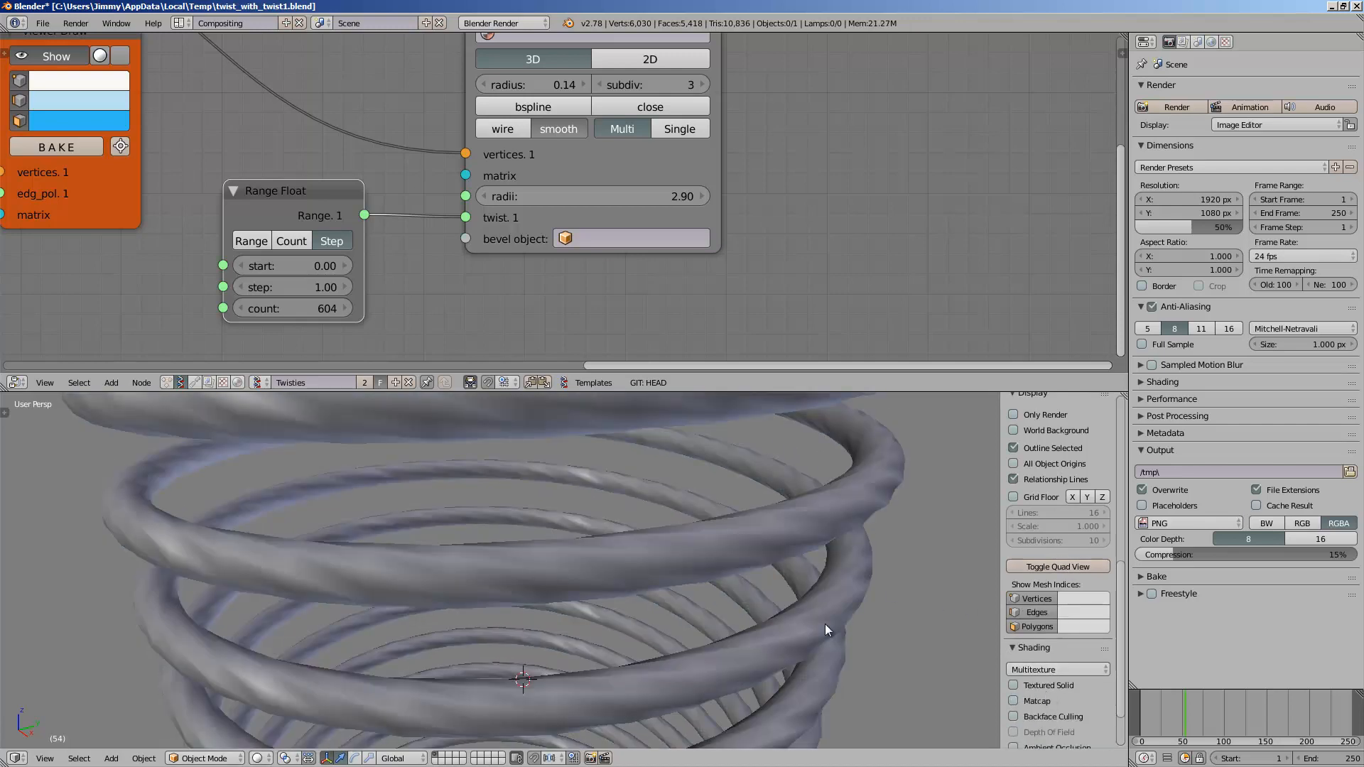
{"action": "scroll", "coordinate": [685, 589], "scroll_direction": "down", "scroll_amount": 3}
{"action": "middle_click_drag", "start_coordinate": [593, 552], "coordinate": [559, 590]}
{"action": "scroll", "coordinate": [547, 595], "scroll_direction": "up", "scroll_amount": 4}
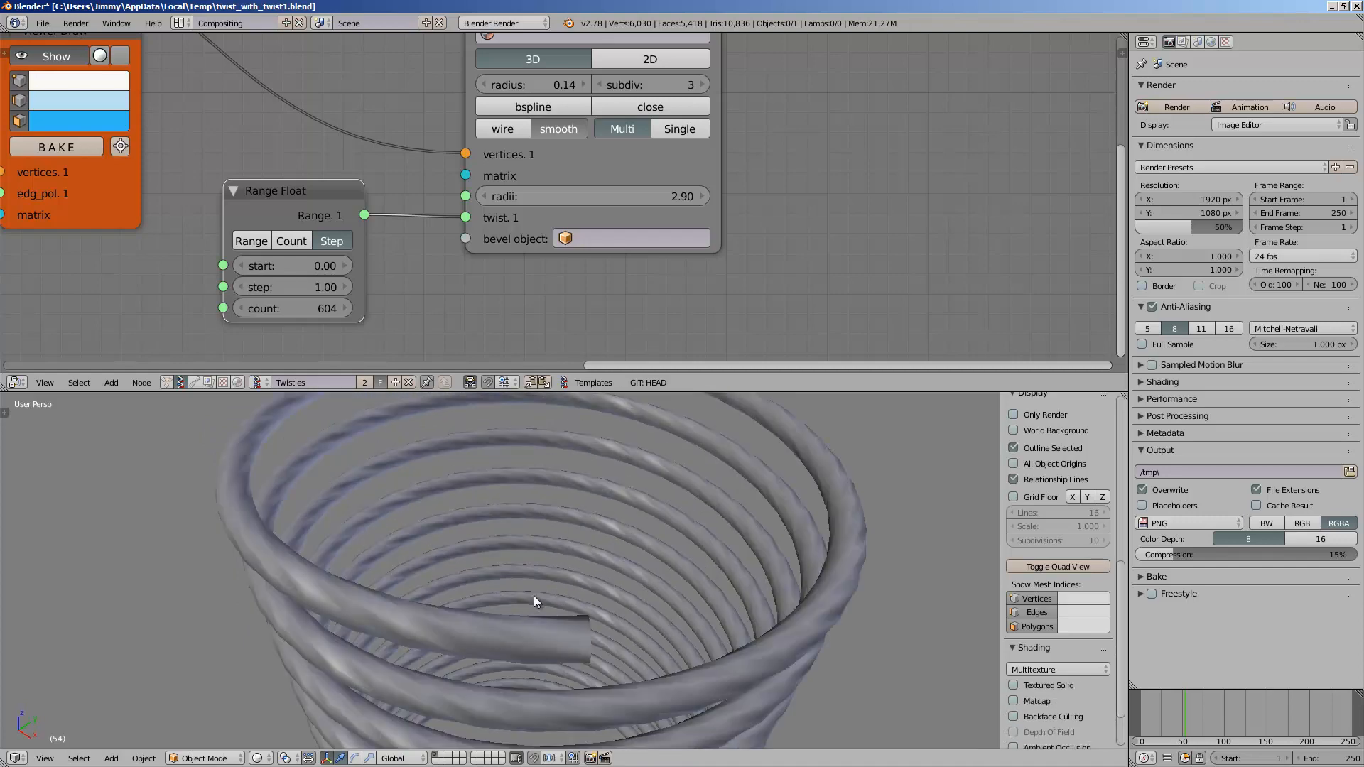
{"action": "middle_click_drag", "start_coordinate": [268, 540], "coordinate": [412, 527]}
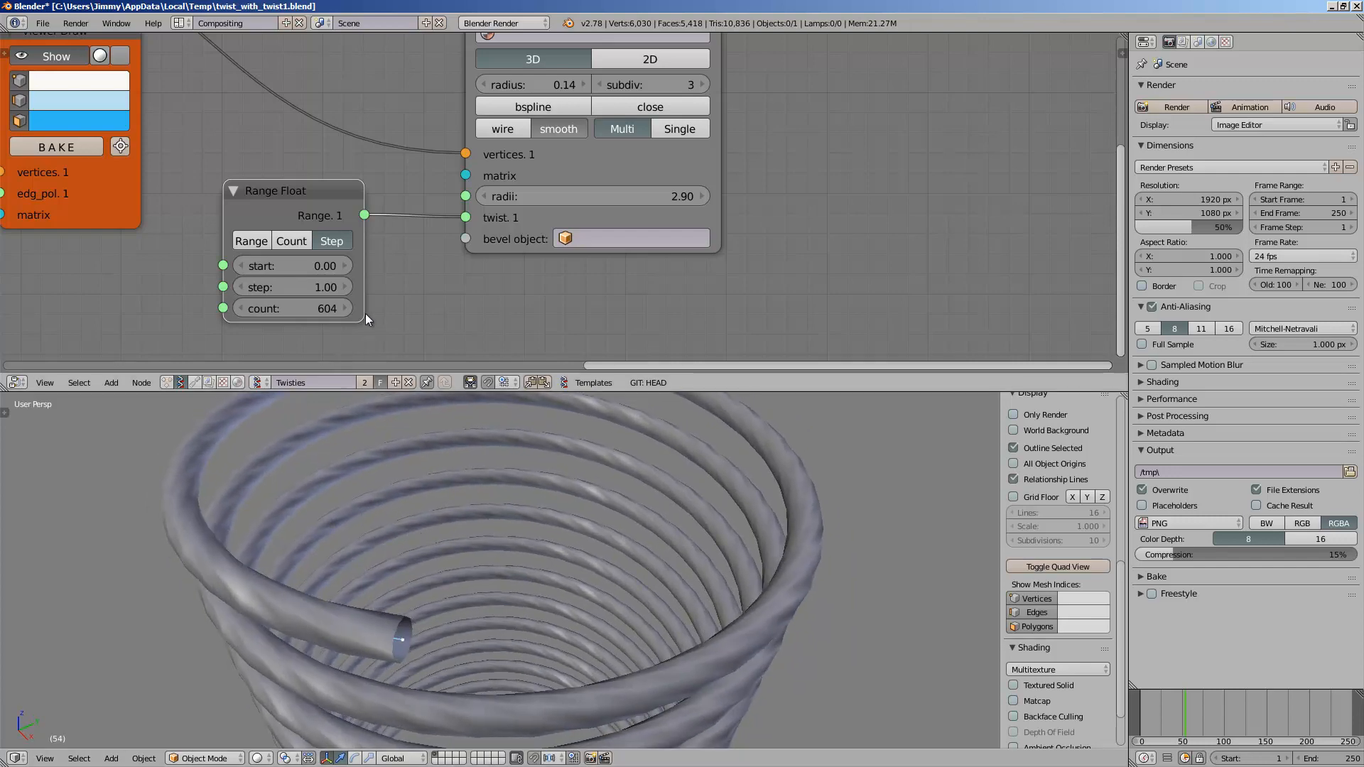
- Set the Polyline Viewer node's radius to 0.11 and select the coil object in the 3D view
{"action": "middle_click_drag", "start_coordinate": [415, 214], "coordinate": [436, 246]}
{"action": "left_click_drag", "start_coordinate": [572, 115], "coordinate": [570, 113]}
{"action": "middle_click_drag", "start_coordinate": [710, 577], "coordinate": [589, 516]}
{"action": "right_click", "coordinate": [573, 563]}
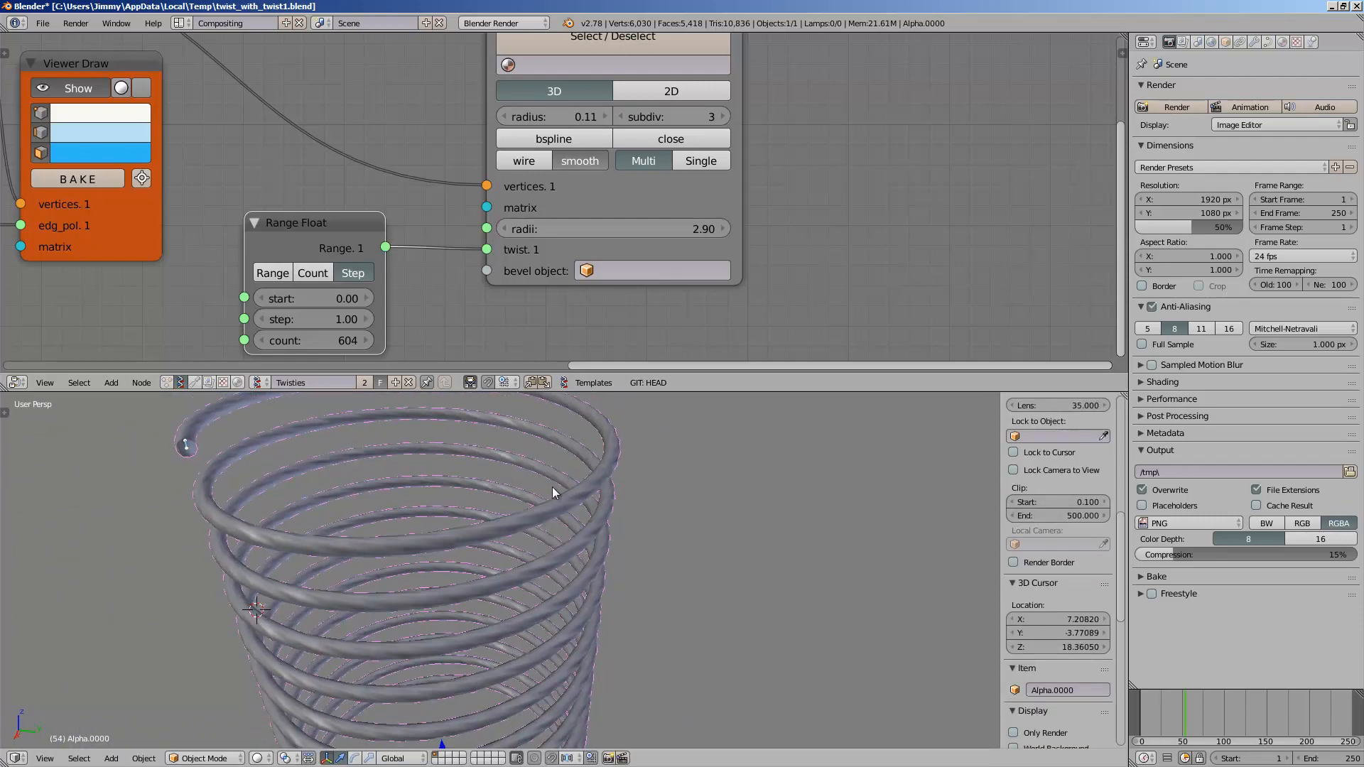
- Save the scene as a new file named twist_with_twist3.blend
{"action": "left_click", "coordinate": [43, 23]}
{"action": "left_click", "coordinate": [83, 147]}
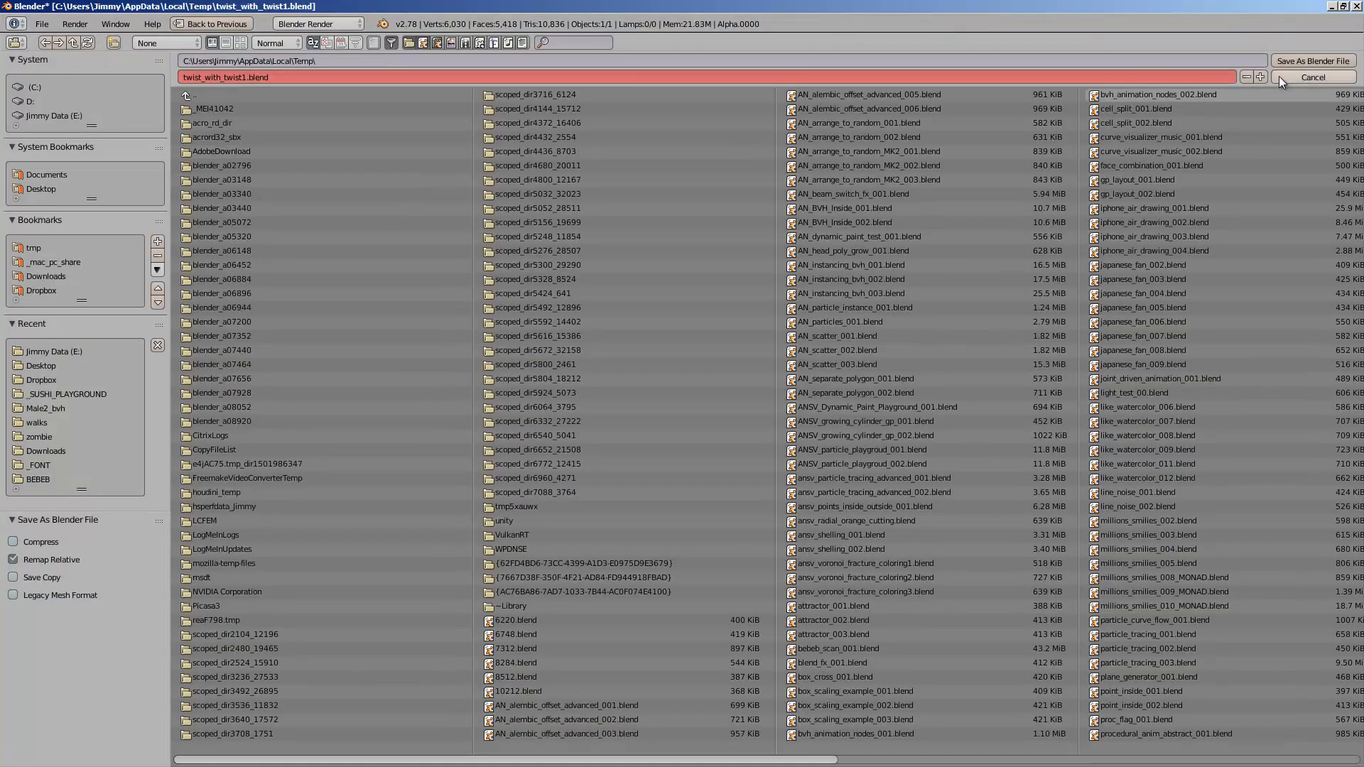
{"action": "left_click", "coordinate": [1261, 76]}
{"action": "left_click", "coordinate": [1261, 76]}
{"action": "left_click", "coordinate": [1282, 62]}
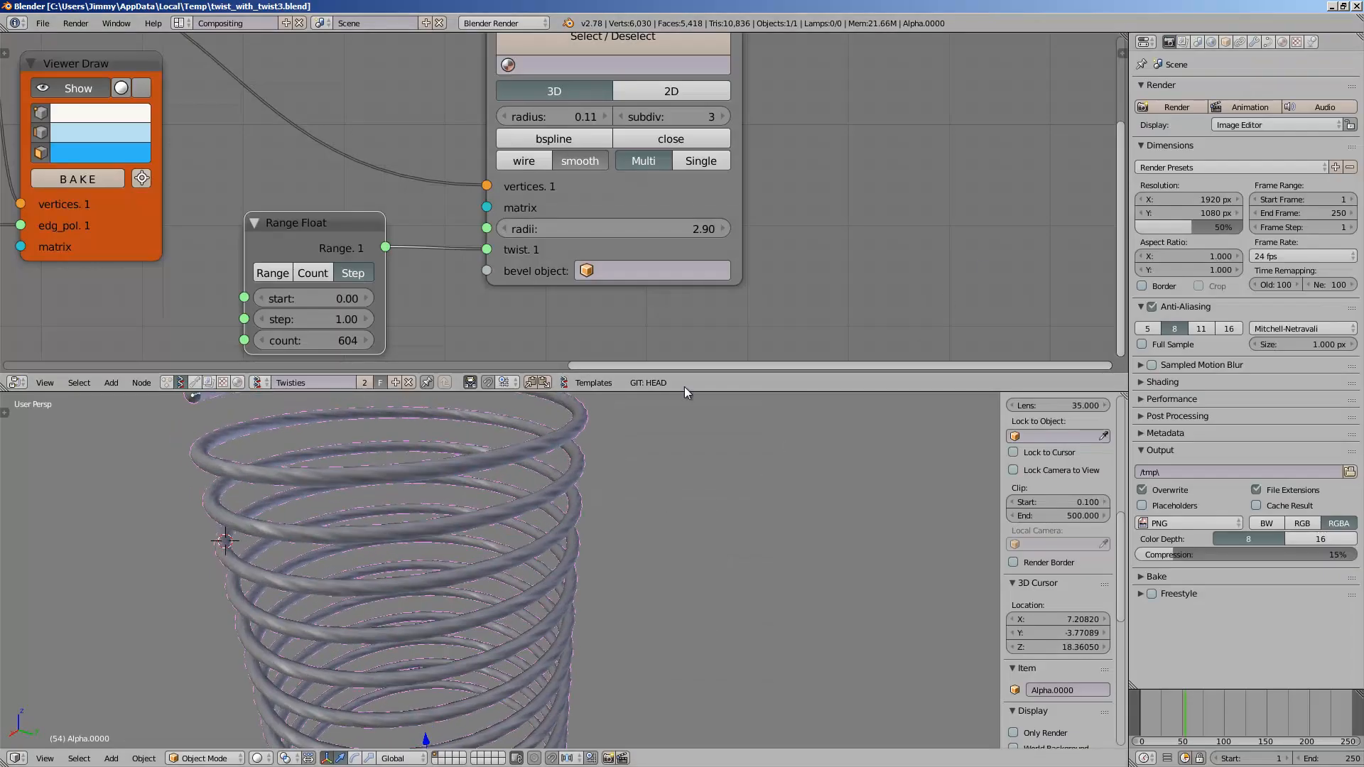
- Reposition the Polyline Viewer MK1 node near the Range Float node, leaving free space beside its object output
{"action": "middle_click_drag", "start_coordinate": [771, 263], "coordinate": [643, 264]}
{"action": "scroll", "coordinate": [608, 254], "scroll_direction": "down", "scroll_amount": 2}
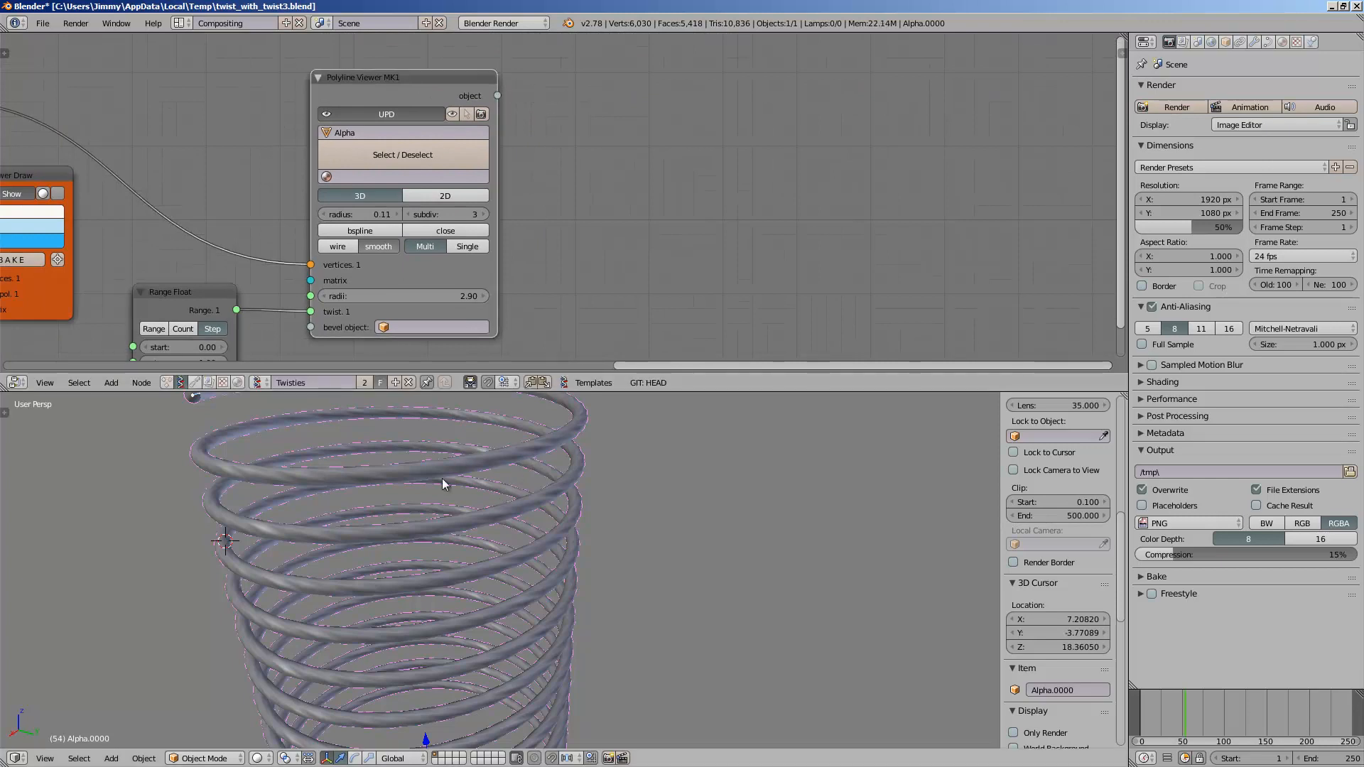
{"action": "middle_click_drag", "start_coordinate": [574, 256], "coordinate": [565, 257]}
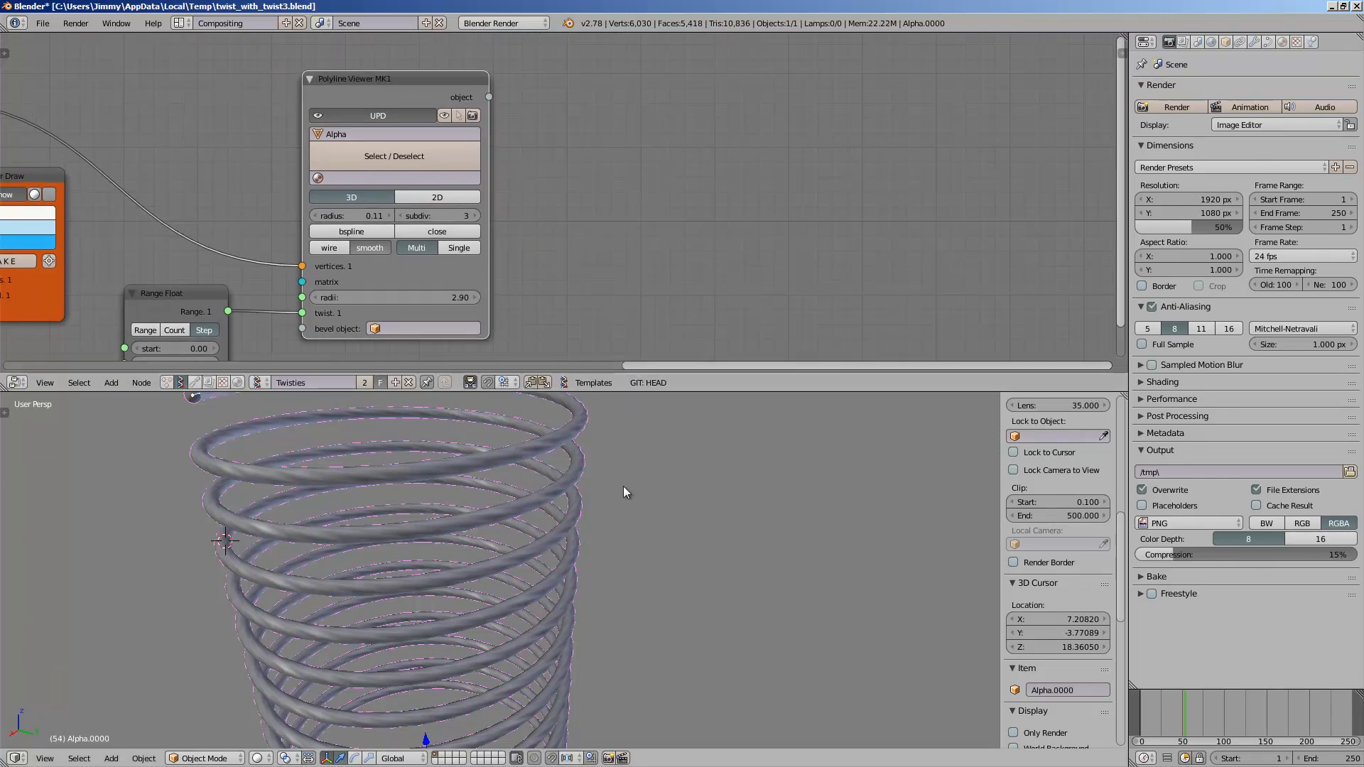
{"action": "key", "text": "z"}
{"action": "key", "text": "z"}
{"action": "middle_click_drag", "start_coordinate": [625, 488], "coordinate": [624, 492]}
{"action": "left_click_drag", "start_coordinate": [429, 75], "coordinate": [459, 70]}
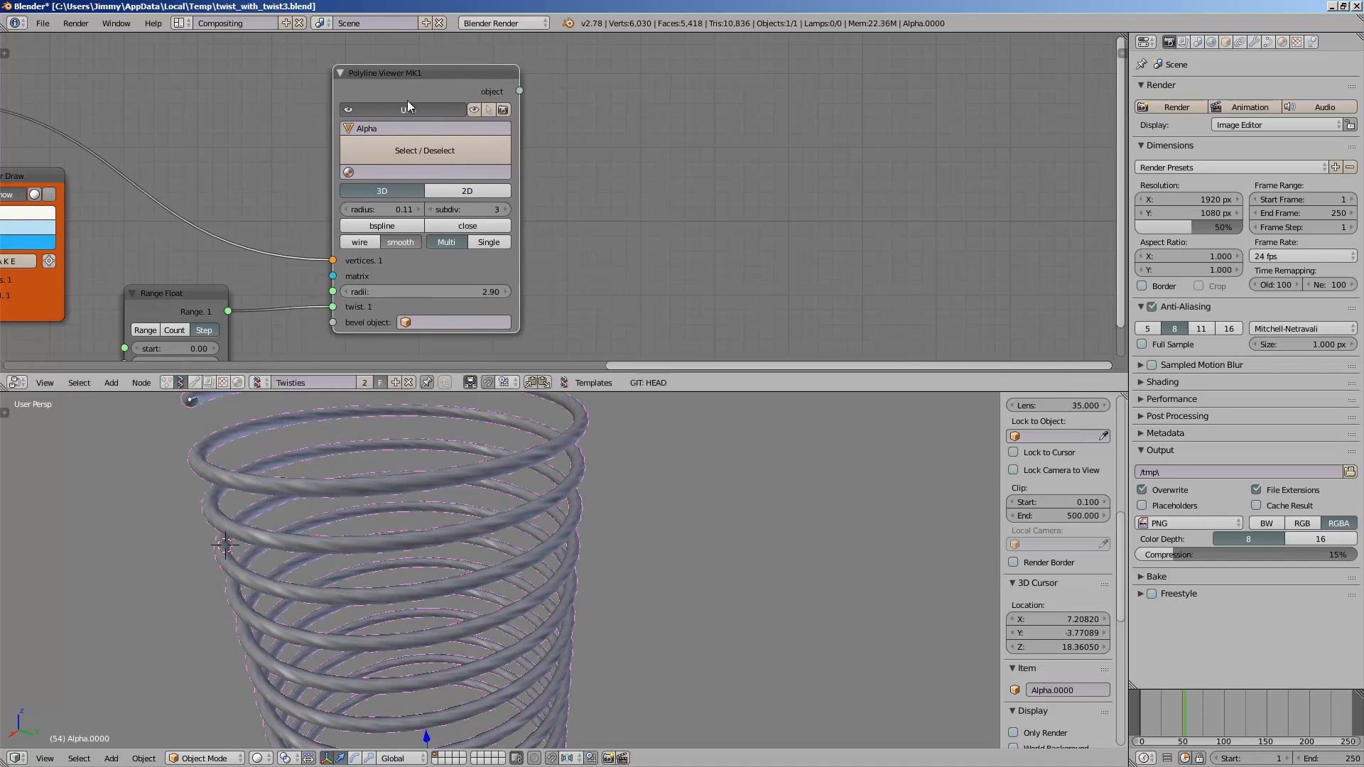
{"action": "scroll", "coordinate": [398, 94], "scroll_direction": "up", "scroll_amount": 2}
{"action": "scroll", "coordinate": [383, 82], "scroll_direction": "down", "scroll_amount": 2}
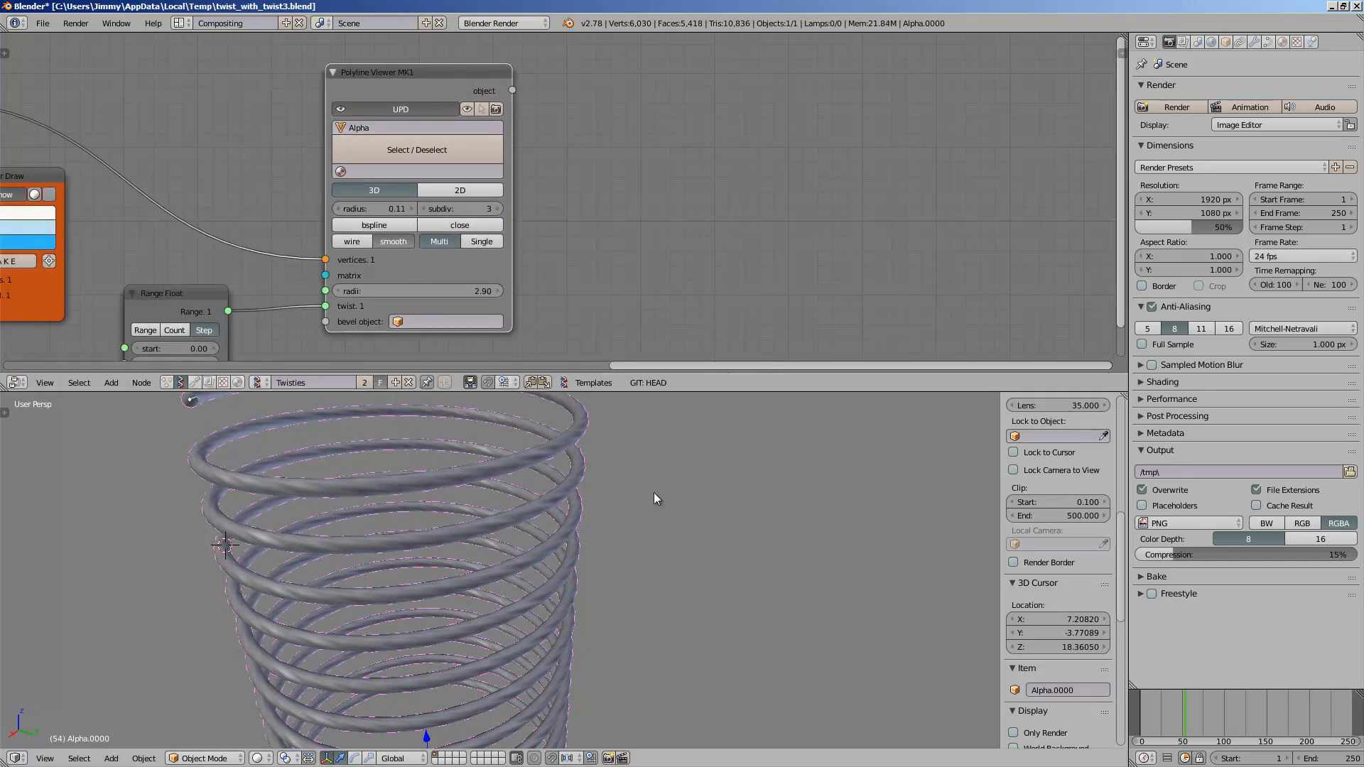
{"action": "left_click_drag", "start_coordinate": [473, 70], "coordinate": [454, 71]}
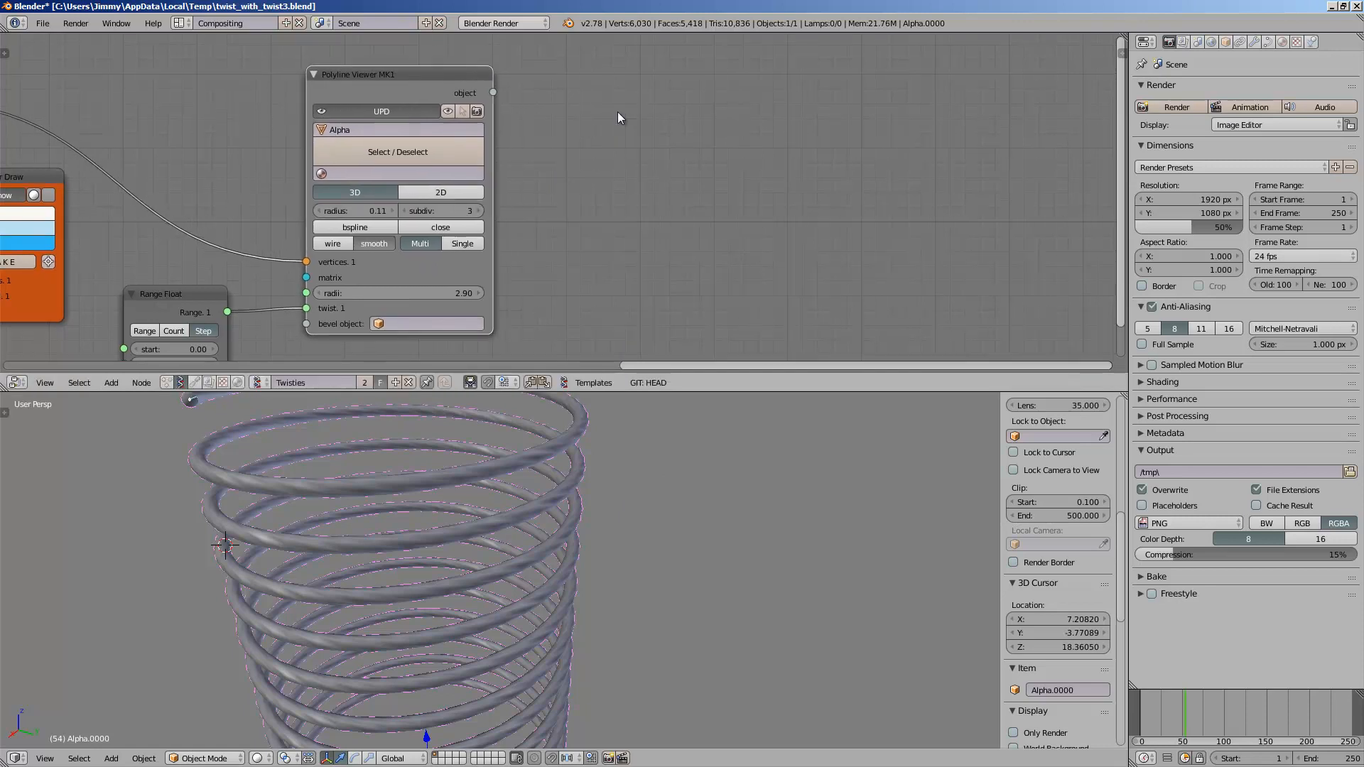
- Add an Object ID Out MK2 node and place it beside the Polyline Viewer node's output side
{"action": "middle_click_drag", "start_coordinate": [618, 113], "coordinate": [619, 117]}
{"action": "key", "text": "alt+space"}
{"action": "type", "text": "objet"}
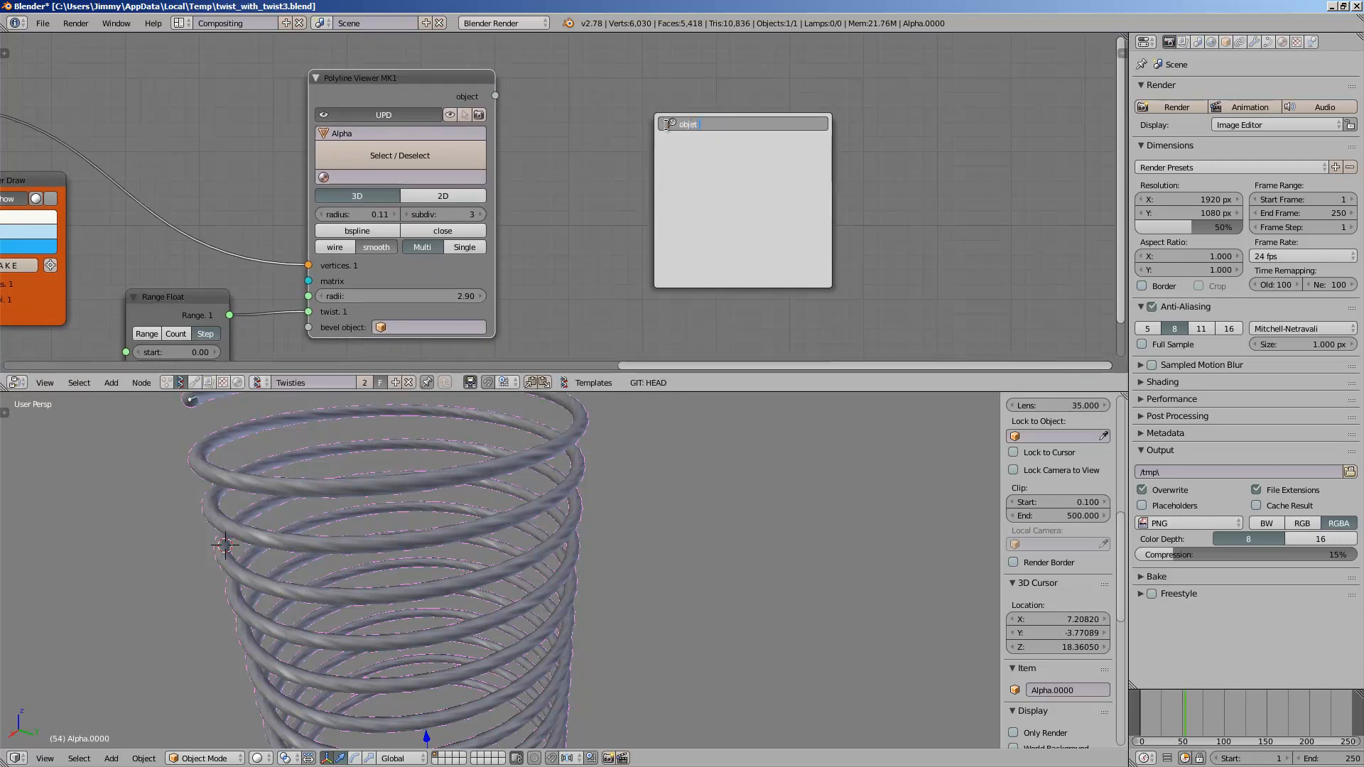
{"action": "key", "text": "BackSpace"}
{"action": "type", "text": "ct"}
{"action": "key", "text": "Down"}
{"action": "key", "text": "Down"}
{"action": "key", "text": "Down"}
{"action": "key", "text": "Down"}
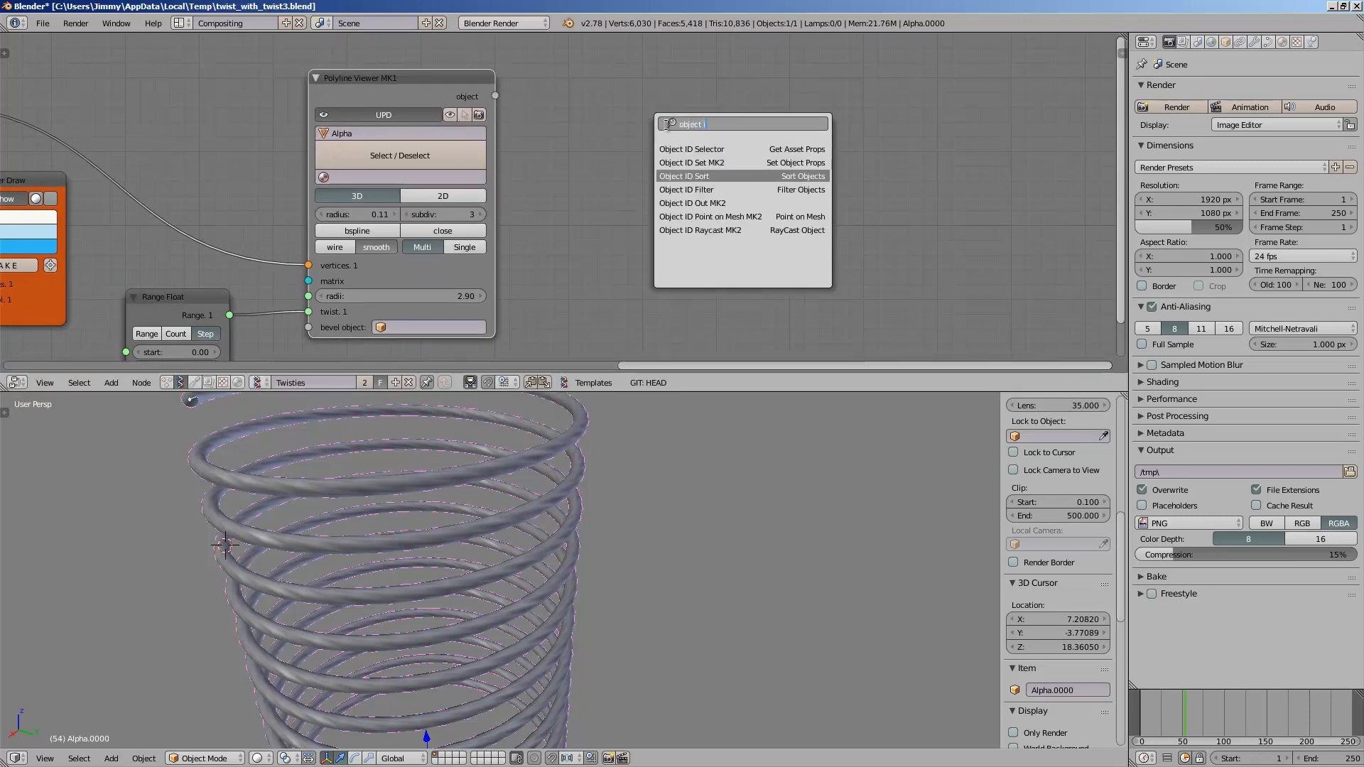
{"action": "key", "text": "Return"}
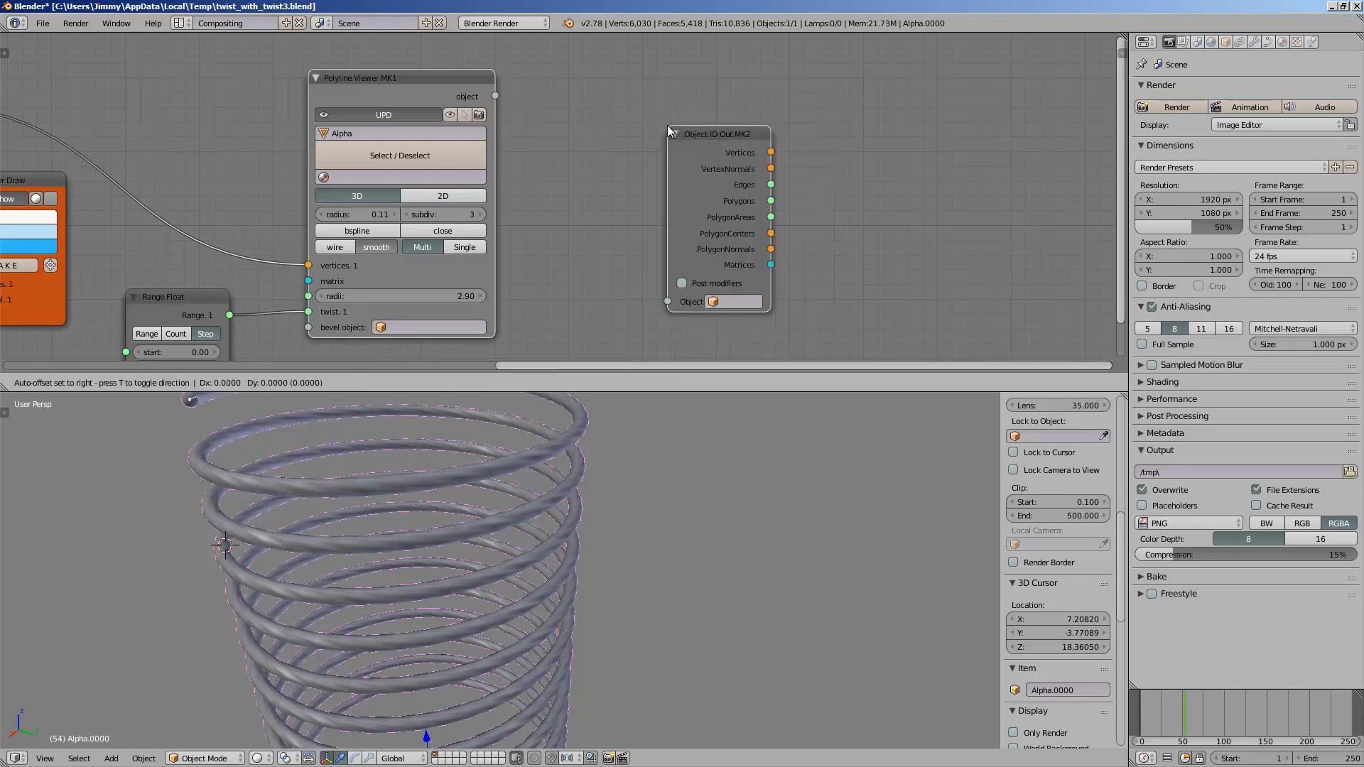
{"action": "left_click", "coordinate": [616, 101]}
- Connect the Polyline Viewer's object output to the Object ID Out node's object input and tidy the nodes' placement
{"action": "left_click_drag", "start_coordinate": [431, 62], "coordinate": [628, 280]}
{"action": "left_click_drag", "start_coordinate": [641, 199], "coordinate": [621, 176]}
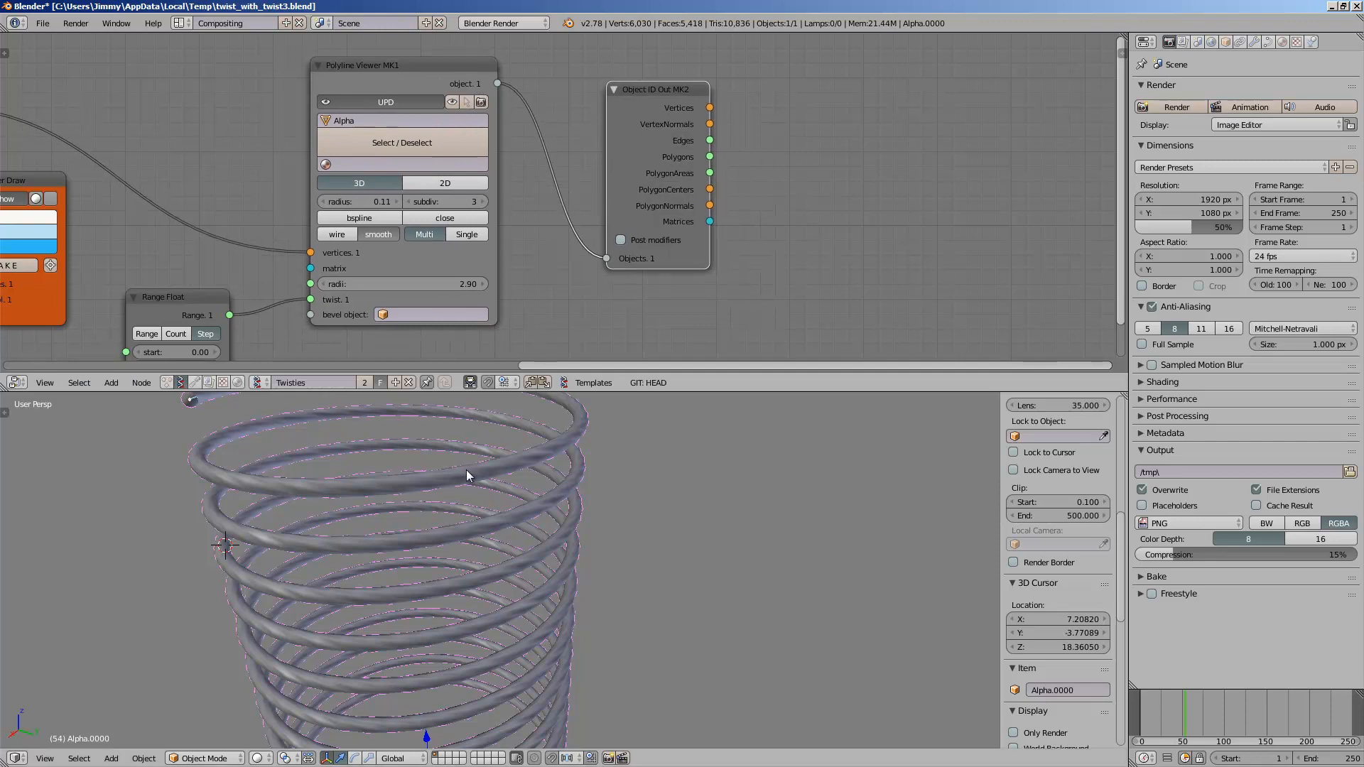
{"action": "middle_click_drag", "start_coordinate": [766, 279], "coordinate": [768, 273]}
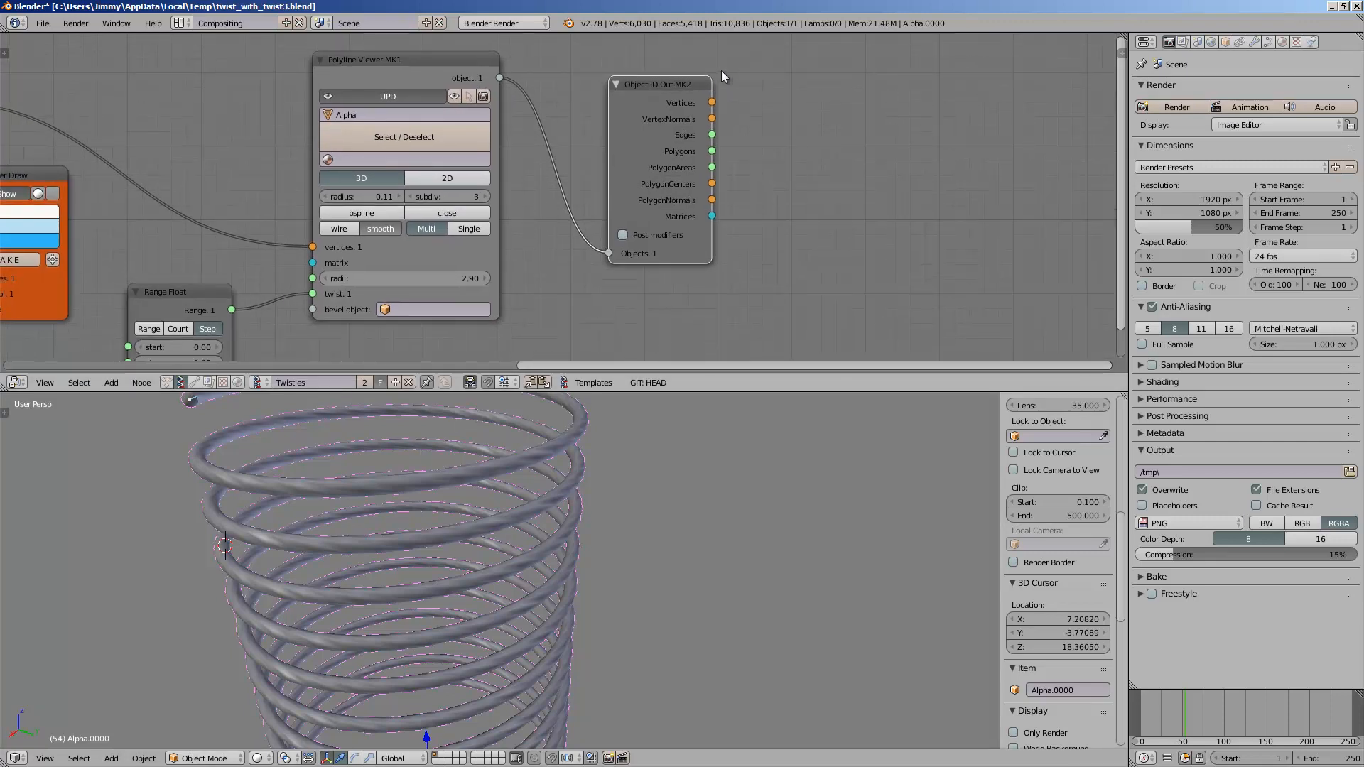
{"action": "left_click_drag", "start_coordinate": [669, 88], "coordinate": [674, 81]}
- Add a UV Connection node and place it beside the Object ID Out node
{"action": "middle_click_drag", "start_coordinate": [738, 111], "coordinate": [702, 113]}
{"action": "key", "text": "shift+a"}
{"action": "left_click", "coordinate": [701, 113]}
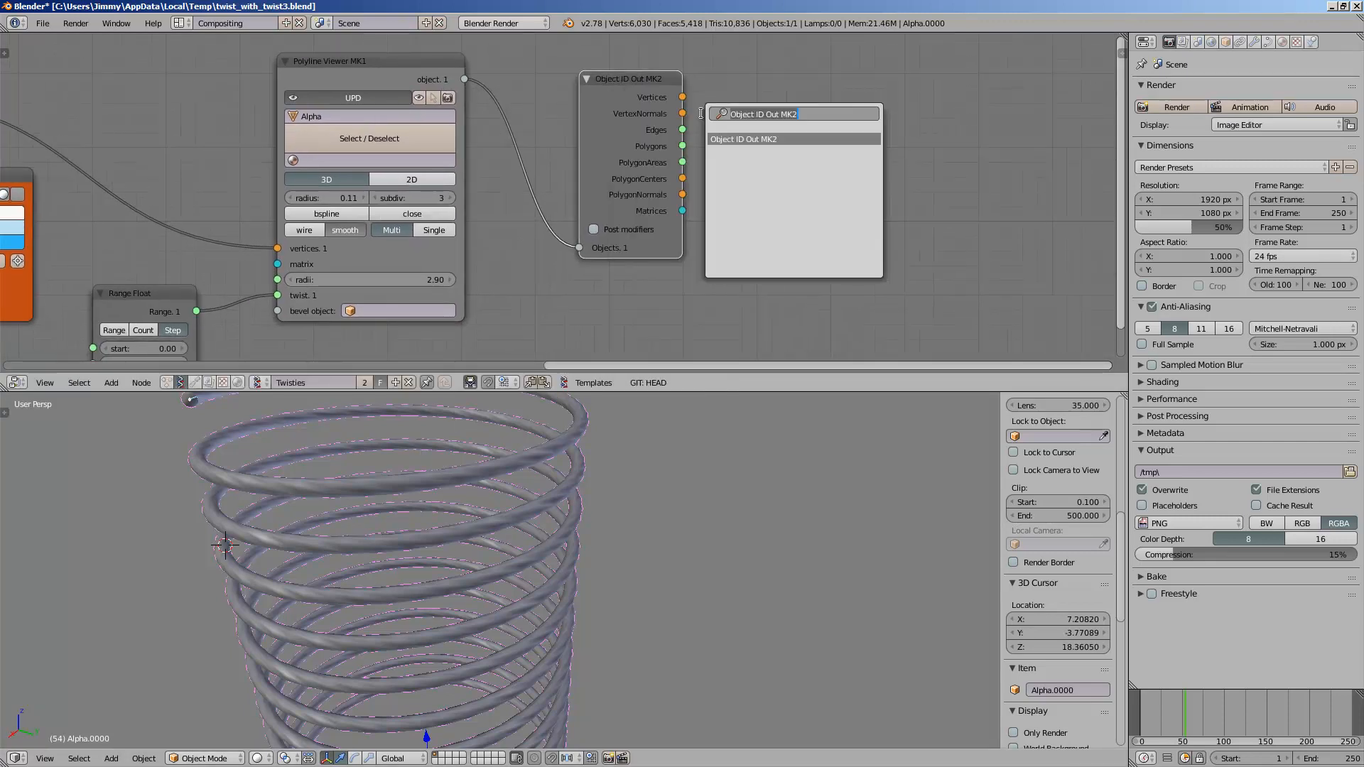
{"action": "key", "text": "Return"}
{"action": "left_click", "coordinate": [717, 126]}
{"action": "middle_click_drag", "start_coordinate": [902, 159], "coordinate": [813, 173]}
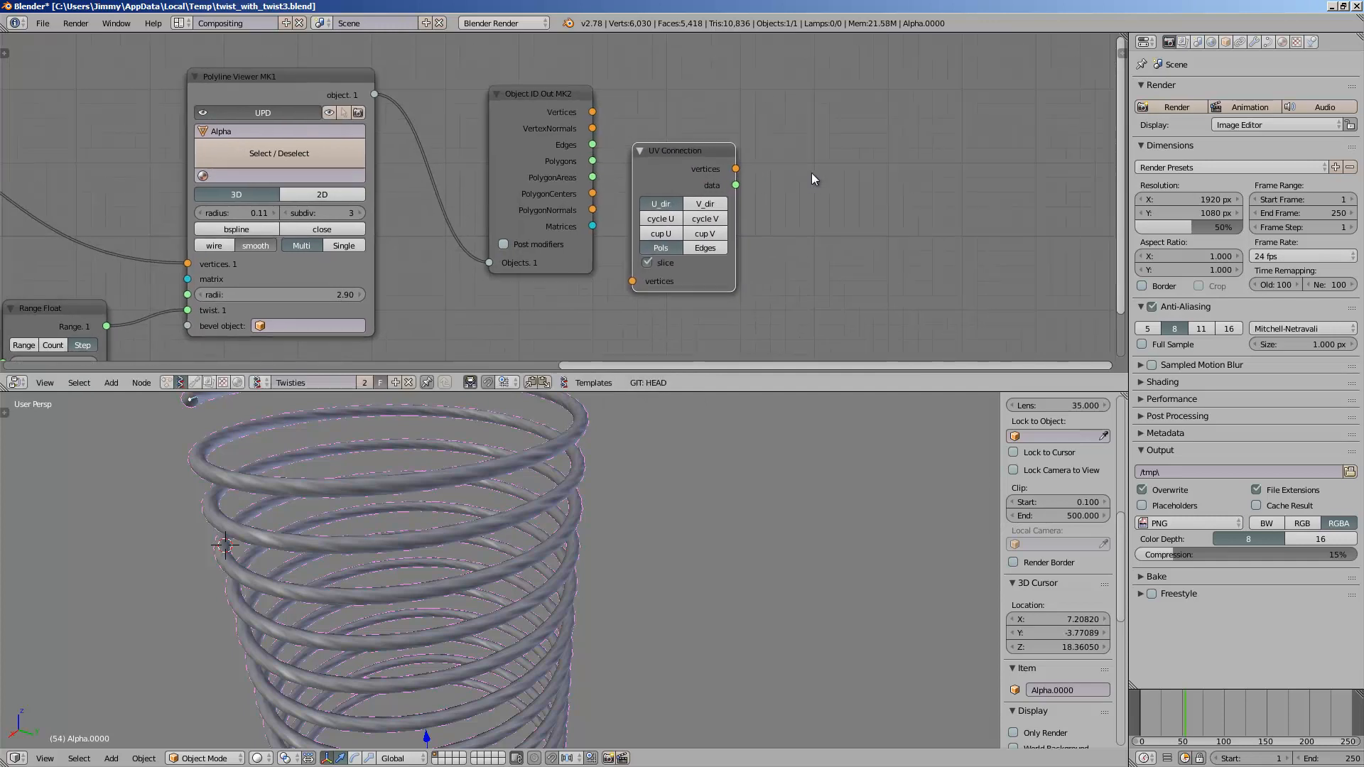
- Add a Viewer Draw node and place it beyond the UV Connection node
{"action": "key", "text": "shift+a"}
{"action": "left_click", "coordinate": [801, 153]}
{"action": "type", "text": "view"}
{"action": "key", "text": "Return"}
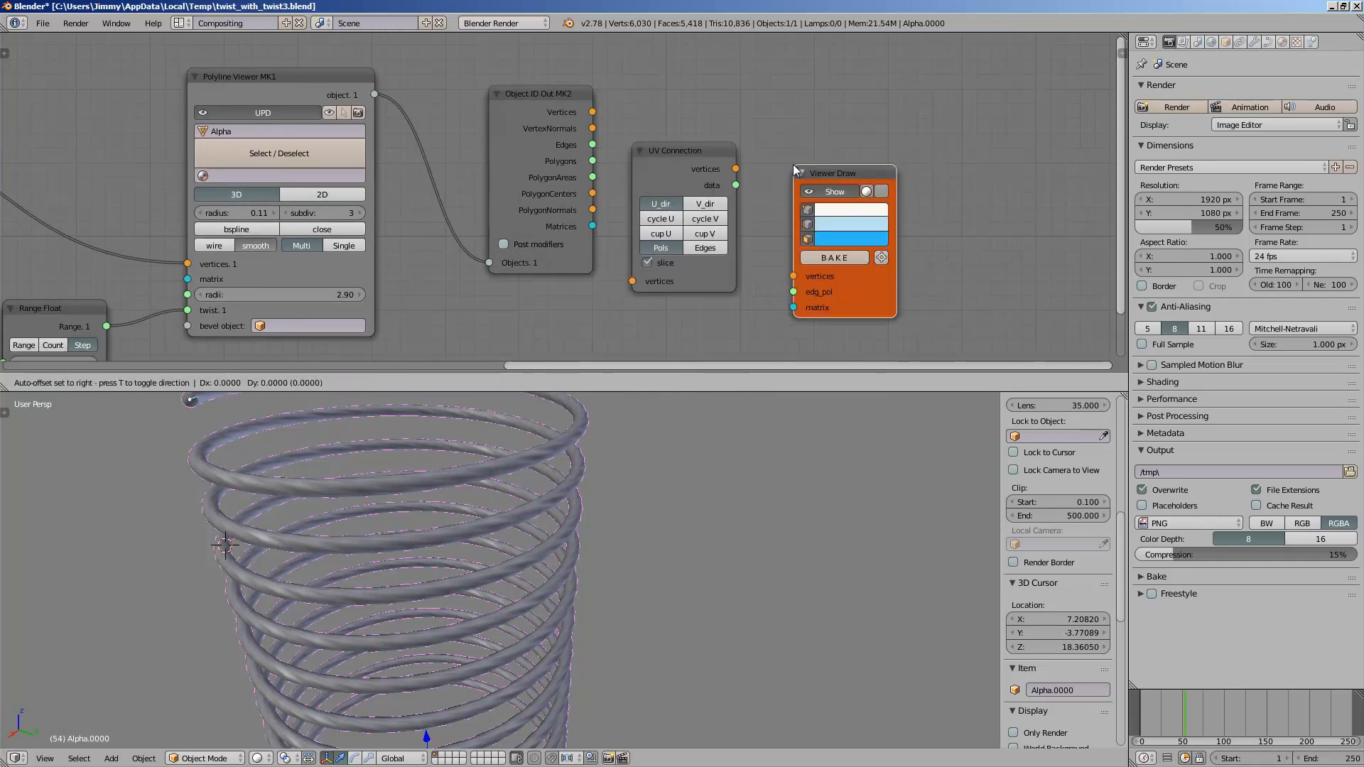
{"action": "left_click", "coordinate": [839, 101]}
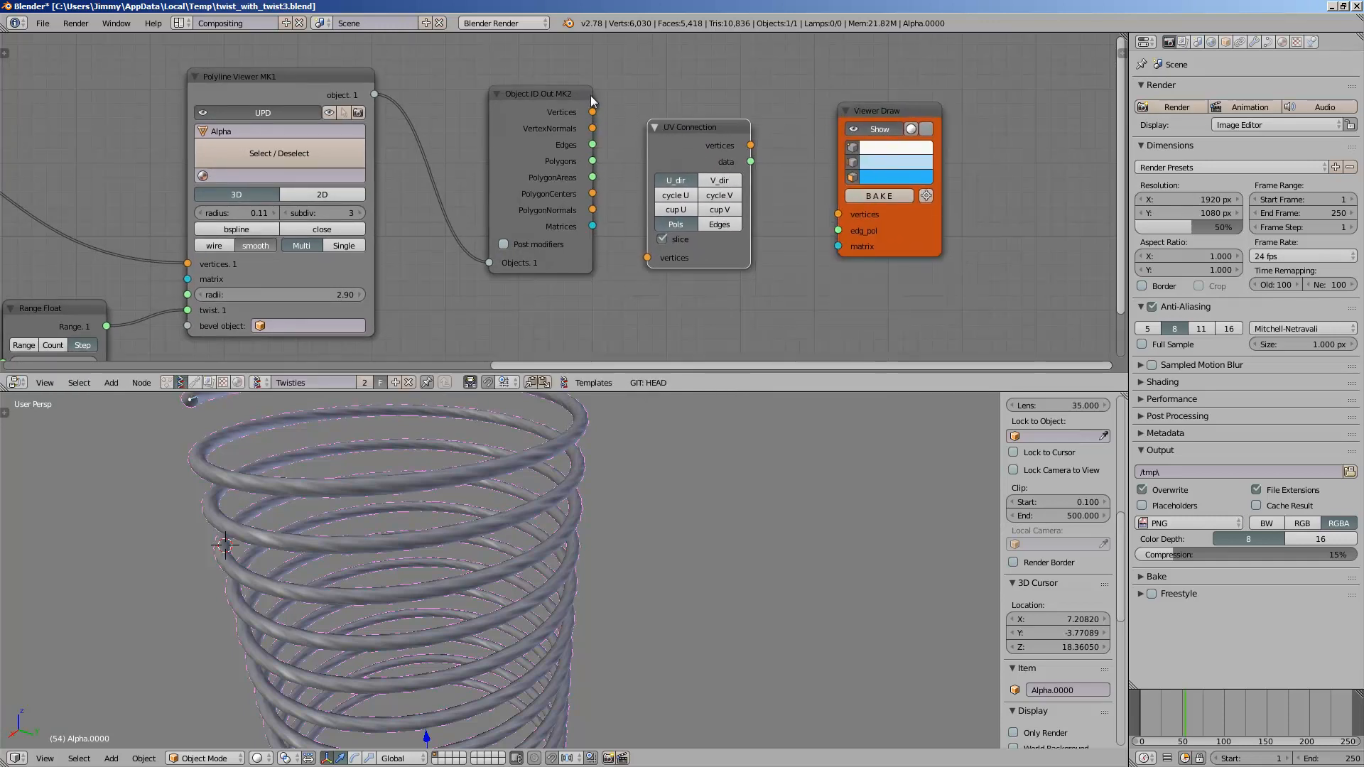
- Connect the Object ID Out node's Vertices output to the UV Connection node's vertices input
{"action": "scroll", "coordinate": [591, 95], "scroll_direction": "up", "scroll_amount": 2}
{"action": "left_click_drag", "start_coordinate": [599, 97], "coordinate": [620, 151]}
{"action": "left_click_drag", "start_coordinate": [660, 266], "coordinate": [662, 268]}
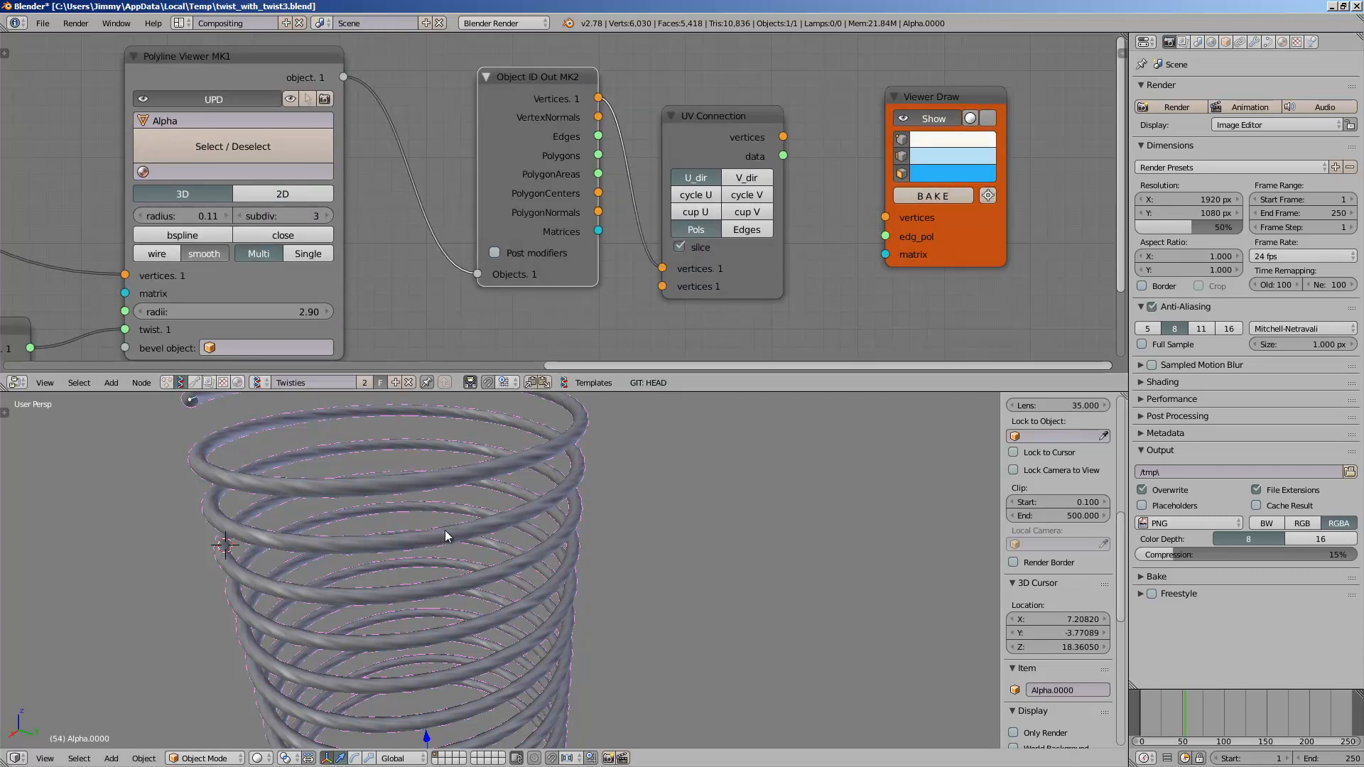
- Connect the UV Connection's vertices and data outputs to the new Viewer Draw's vertices and edg_pol inputs
{"action": "left_click_drag", "start_coordinate": [782, 137], "coordinate": [887, 217]}
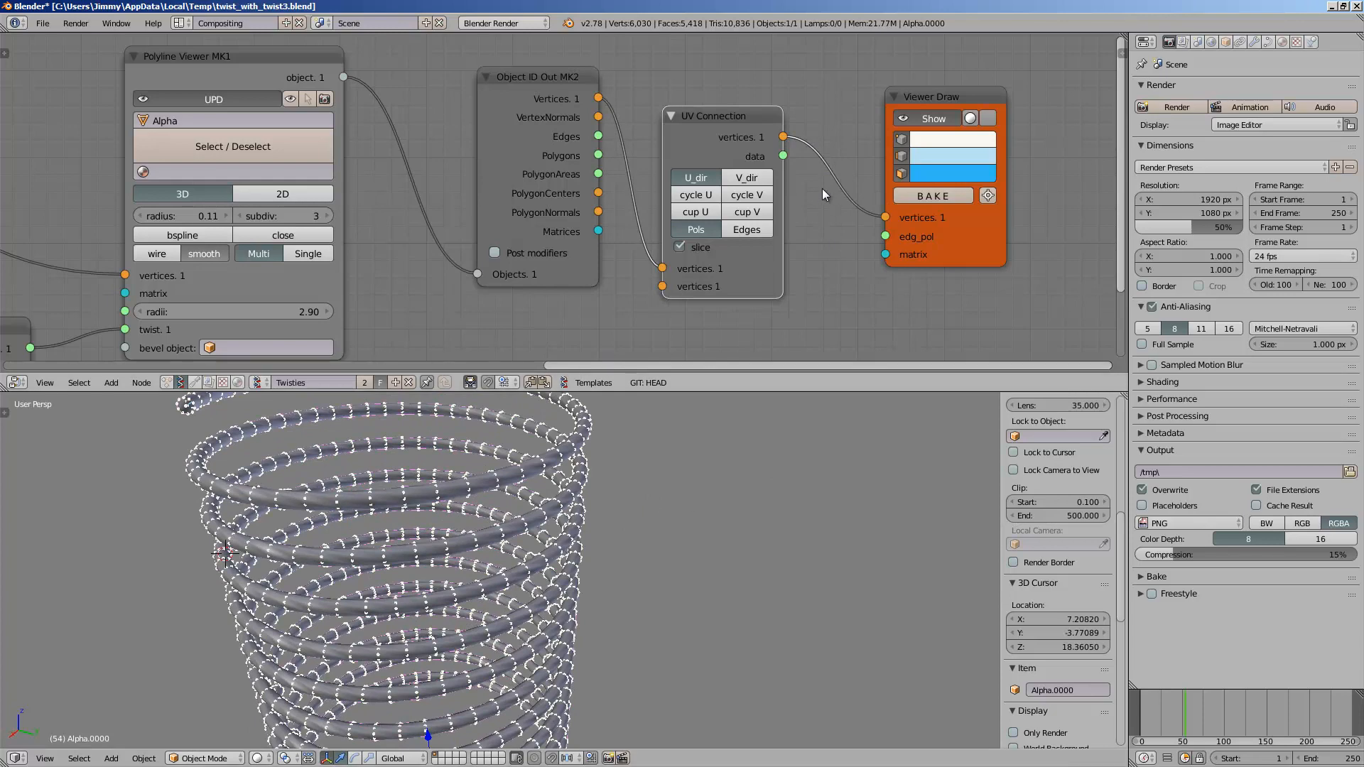
{"action": "left_click_drag", "start_coordinate": [783, 156], "coordinate": [830, 198]}
{"action": "left_click_drag", "start_coordinate": [887, 239], "coordinate": [886, 236]}
{"action": "mouse_move", "coordinate": [683, 463]}
{"action": "middle_mouse_down"}
{"action": "mouse_move", "coordinate": [748, 487]}
{"action": "mouse_move", "coordinate": [735, 476]}
{"action": "middle_mouse_up"}
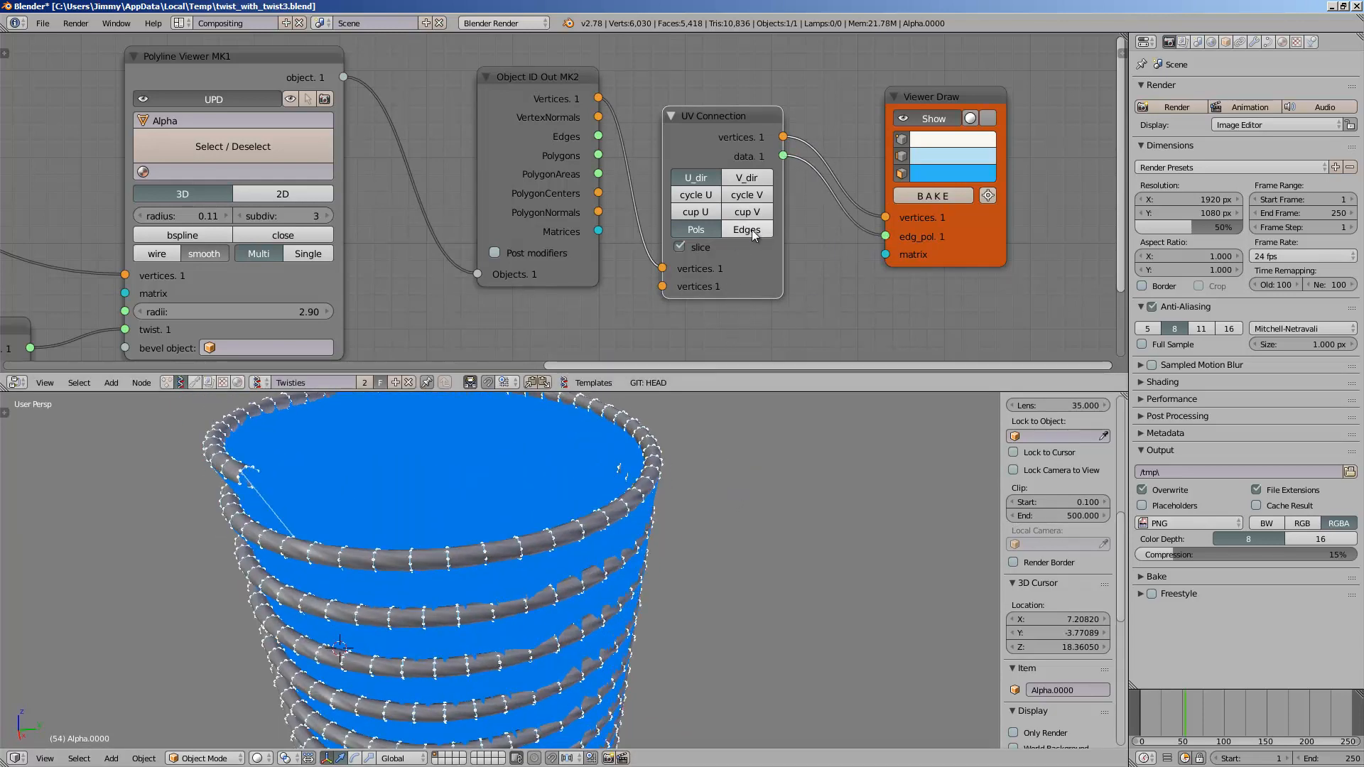
- Set the UV Connection node to output Edges in U_dir with slice turned off, and check the drawn rings
{"action": "left_click", "coordinate": [752, 229]}
{"action": "left_click", "coordinate": [738, 176]}
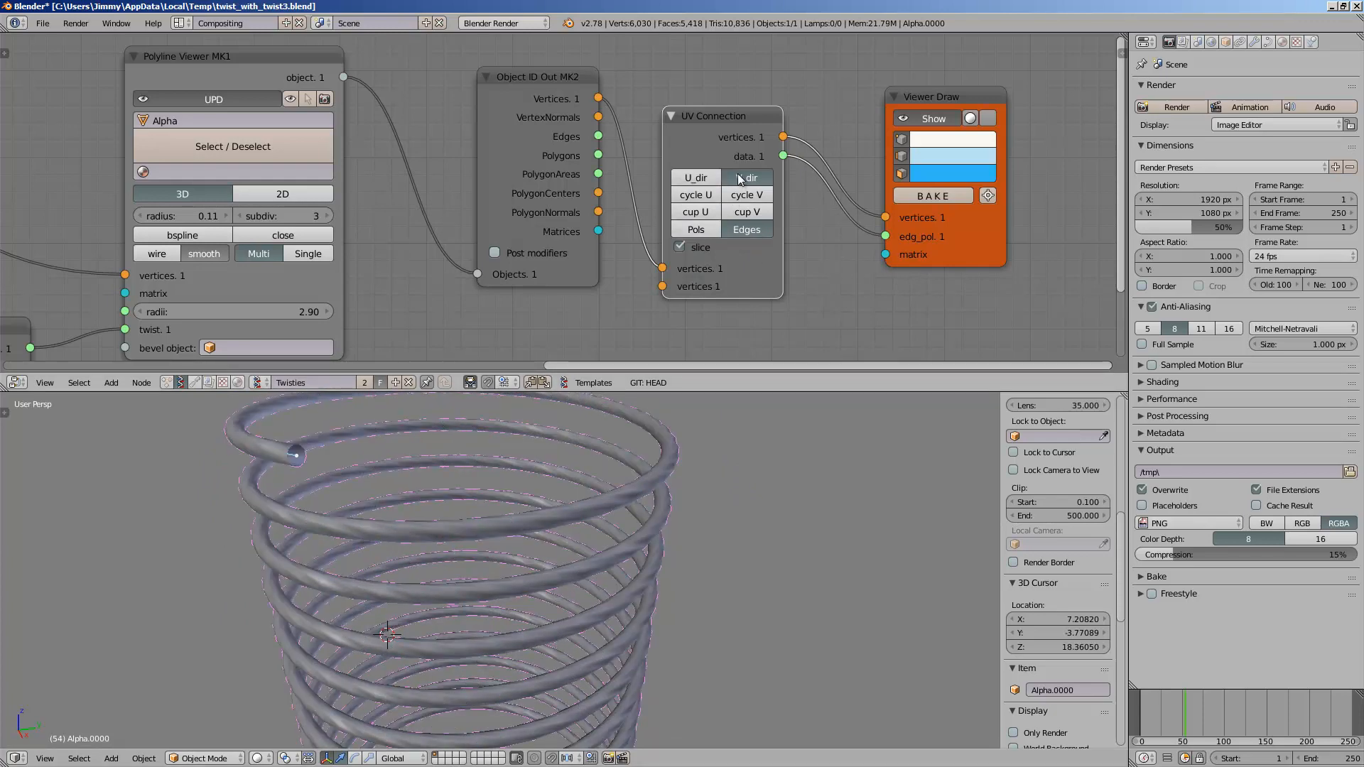
{"action": "left_click", "coordinate": [712, 175]}
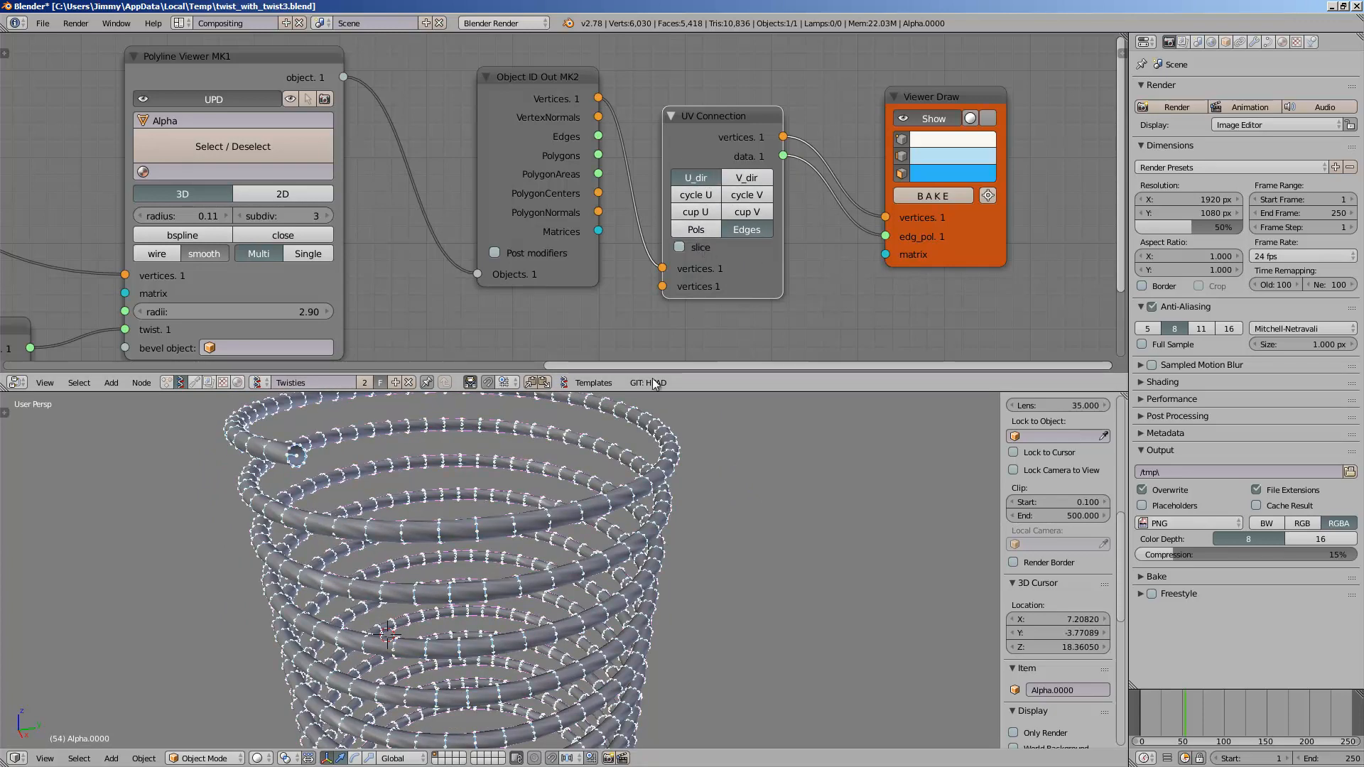
{"action": "middle_click_drag", "start_coordinate": [585, 543], "coordinate": [607, 527]}
{"action": "key", "text": "z"}
{"action": "key", "text": "z"}
{"action": "middle_click_drag", "start_coordinate": [582, 462], "coordinate": [593, 498]}
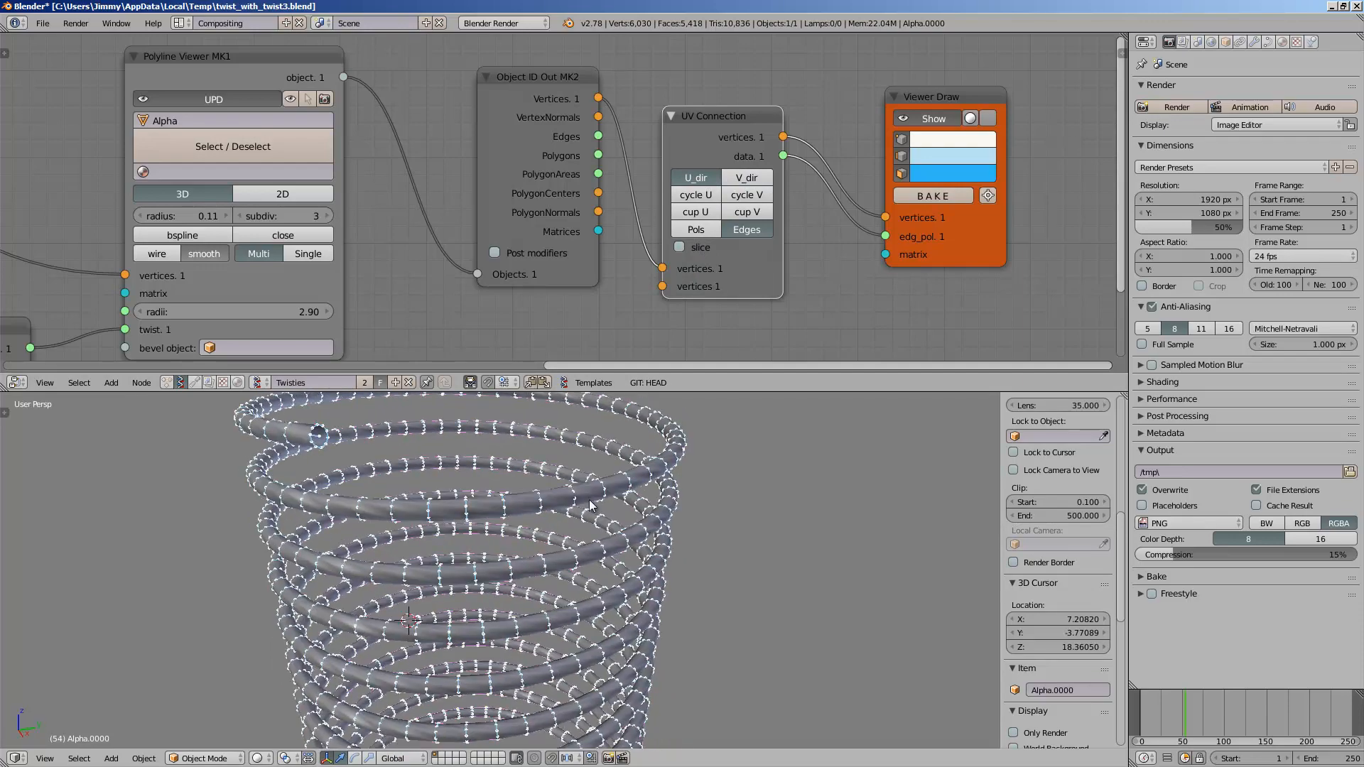
- Move the coil object to the second layer and view the remaining drawn edges in wireframe shading
{"action": "scroll", "coordinate": [593, 499], "scroll_direction": "down", "scroll_amount": 3}
{"action": "key", "text": "m"}
{"action": "key", "text": "2"}
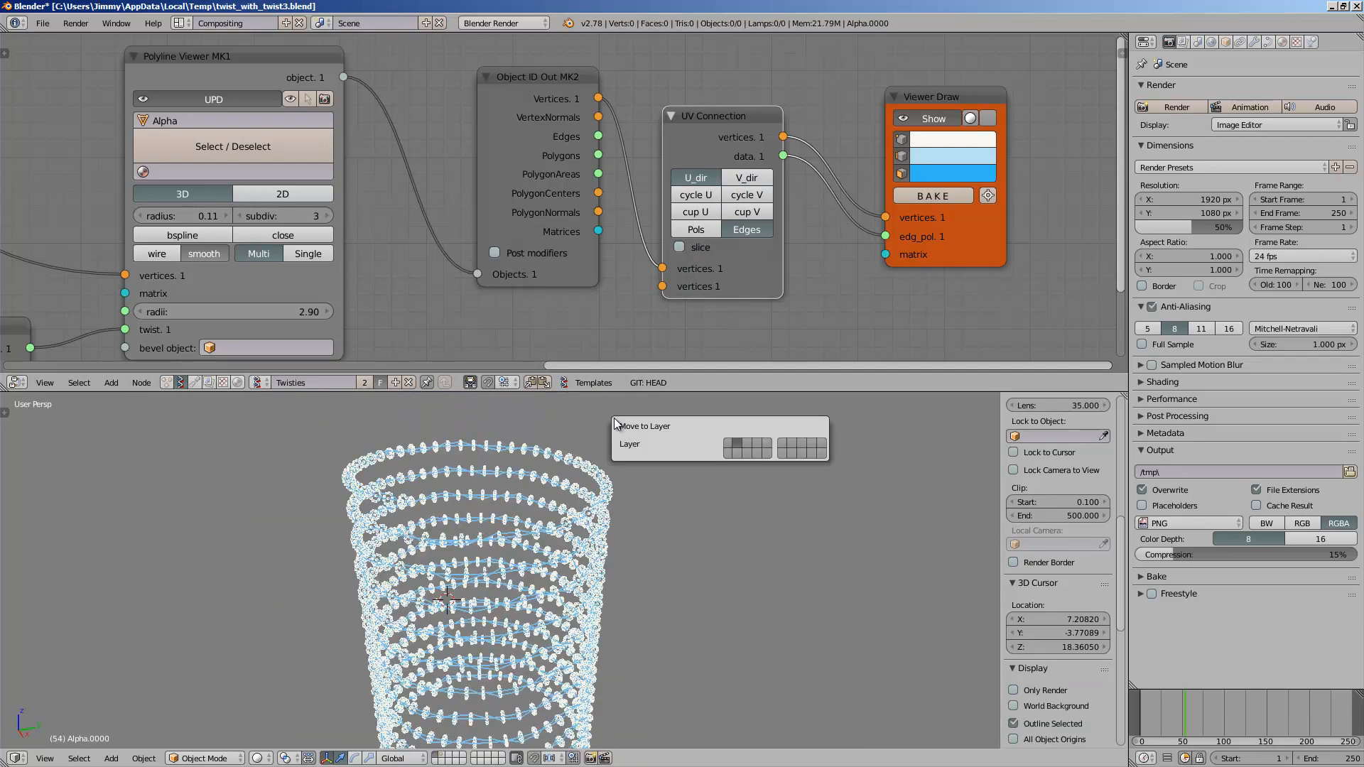
{"action": "left_click", "coordinate": [538, 447]}
{"action": "scroll", "coordinate": [564, 475], "scroll_direction": "up", "scroll_amount": 4}
{"action": "mouse_move", "coordinate": [625, 532]}
{"action": "middle_mouse_down"}
{"action": "mouse_move", "coordinate": [576, 551]}
{"action": "mouse_move", "coordinate": [616, 501]}
{"action": "mouse_move", "coordinate": [580, 511]}
{"action": "mouse_move", "coordinate": [579, 554]}
{"action": "mouse_move", "coordinate": [556, 569]}
{"action": "mouse_move", "coordinate": [448, 577]}
{"action": "mouse_move", "coordinate": [583, 561]}
{"action": "middle_mouse_up"}
{"action": "key", "text": "z"}
{"action": "scroll", "coordinate": [580, 510], "scroll_direction": "up", "scroll_amount": 4}
- Compare the UV Connection node's V_dir direction and slice option with the U_dir edges
{"action": "left_click", "coordinate": [733, 181]}
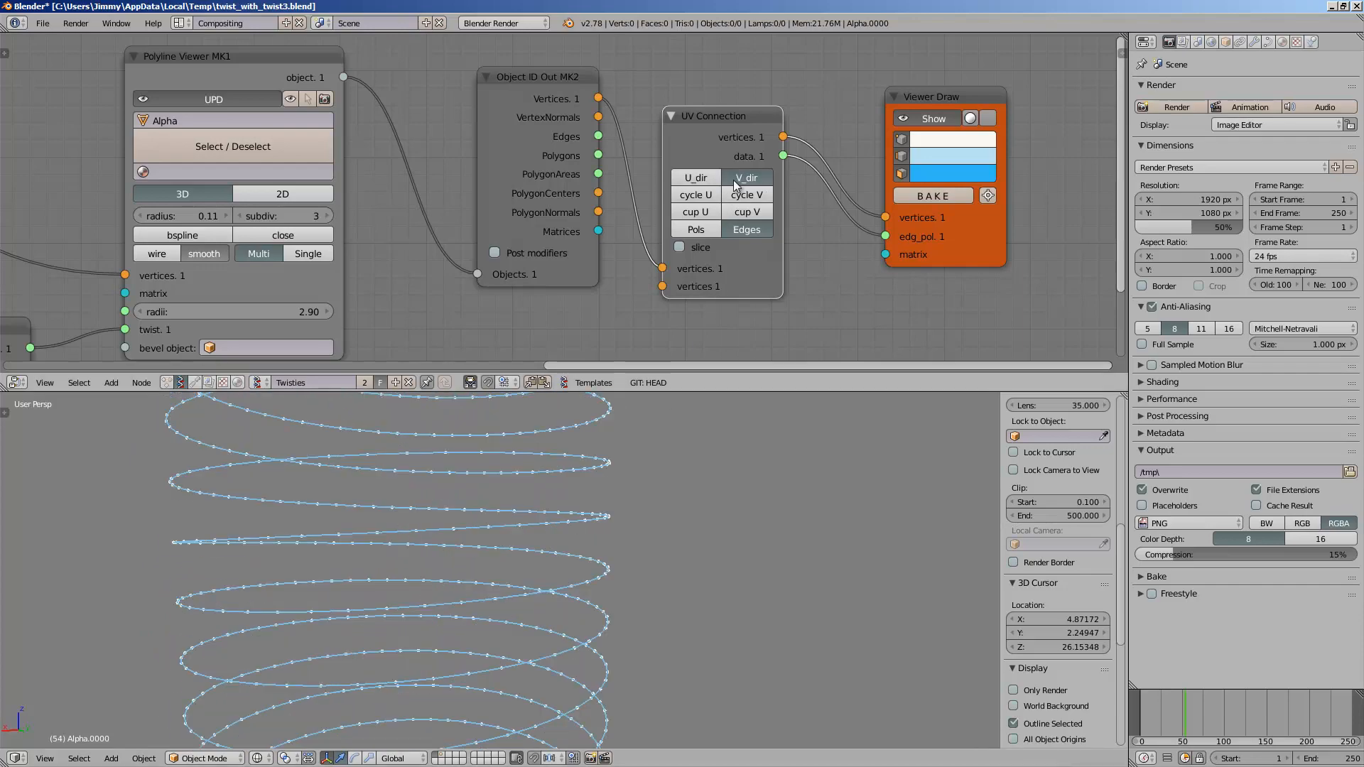
{"action": "left_click", "coordinate": [706, 176]}
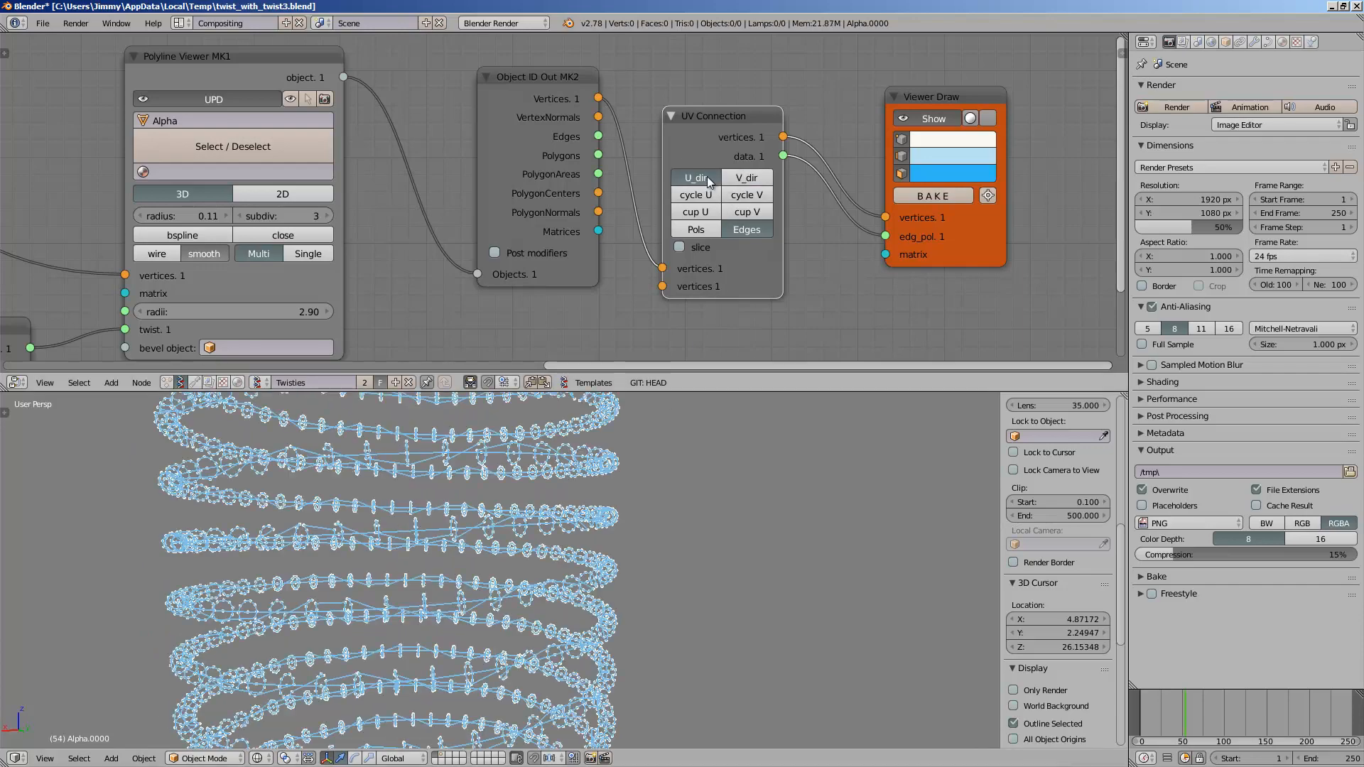
{"action": "left_click", "coordinate": [680, 246]}
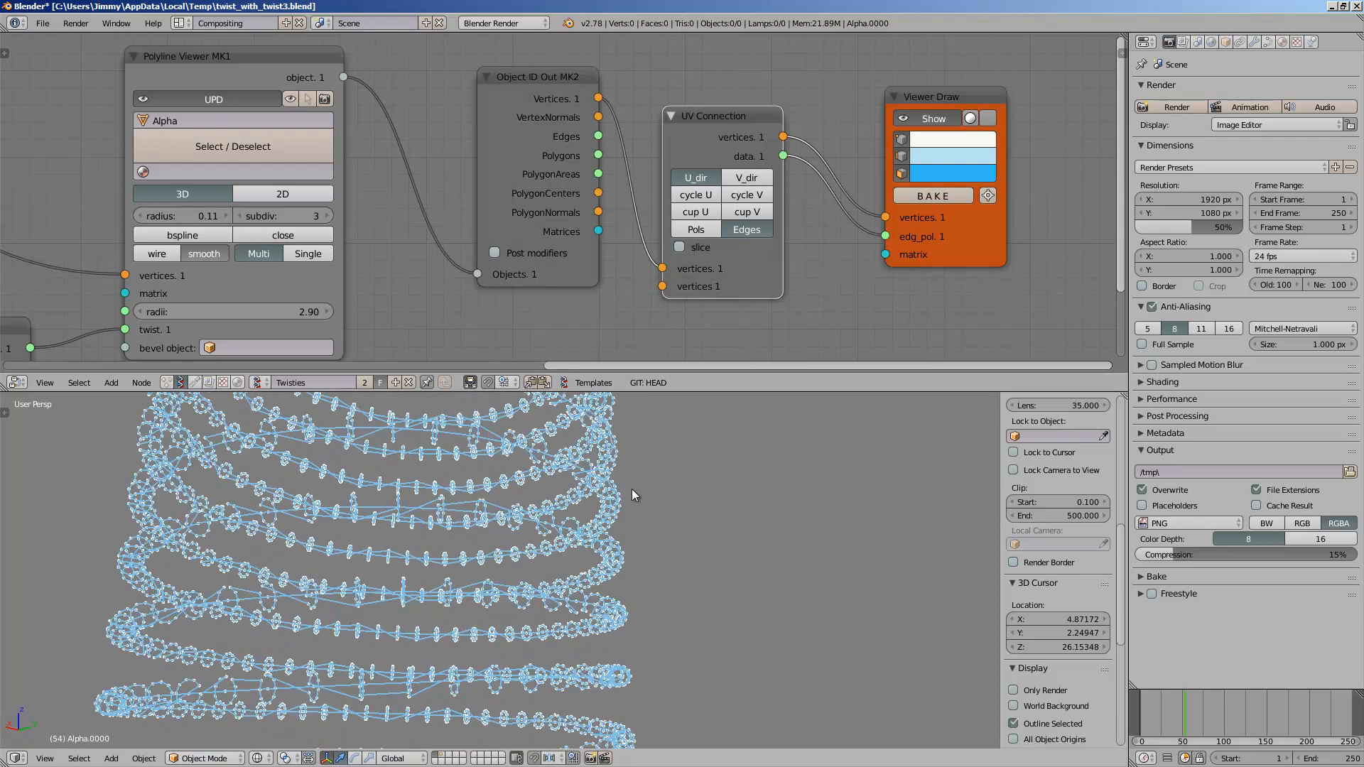
{"action": "middle_click_drag", "start_coordinate": [677, 492], "coordinate": [627, 547]}
- Raise the Range Float node's count to 910 and view the effect on the coil's rings
{"action": "middle_click_drag", "start_coordinate": [132, 295], "coordinate": [362, 192]}
{"action": "left_click_drag", "start_coordinate": [225, 325], "coordinate": [672, 312]}
{"action": "scroll", "coordinate": [342, 483], "scroll_direction": "down", "scroll_amount": 4}
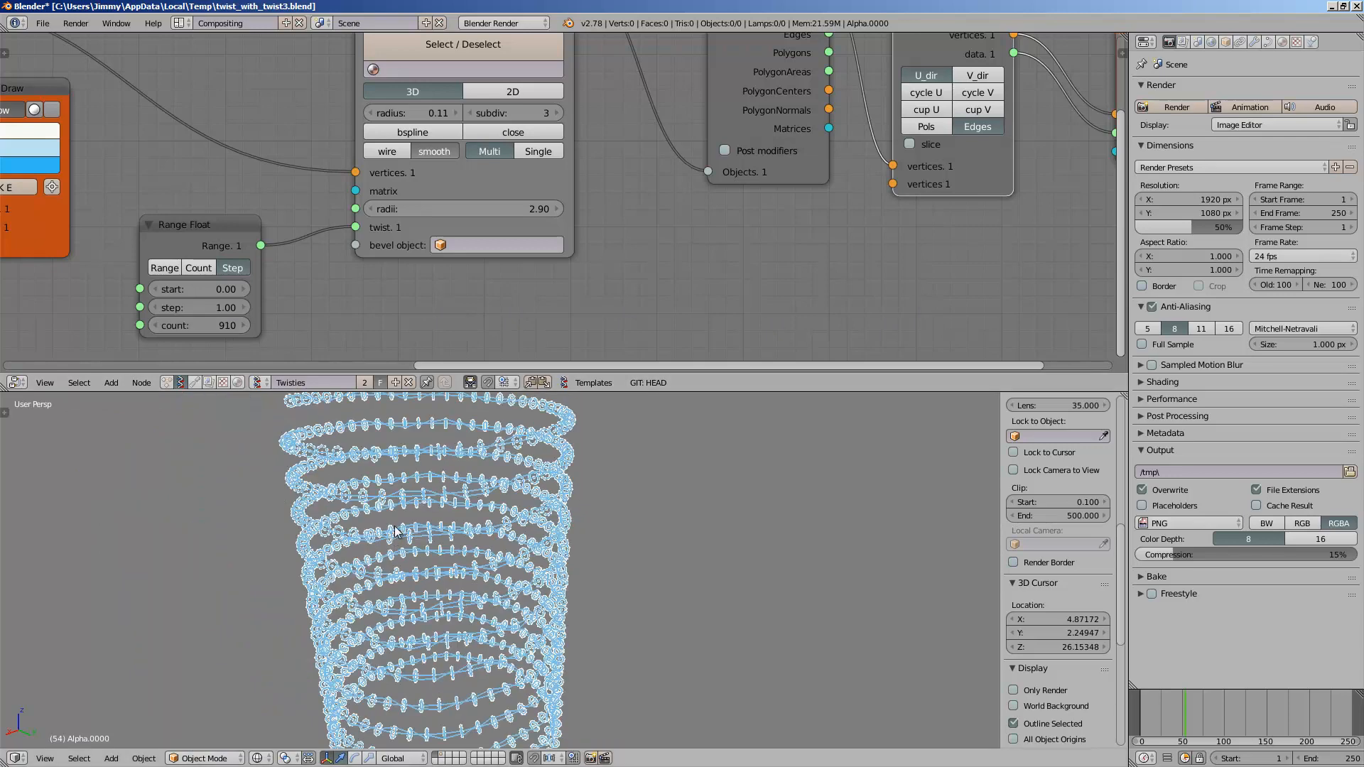
- Set the Range Float node's count to 1
{"action": "left_click", "coordinate": [237, 329]}
{"action": "type", "text": "1"}
{"action": "key", "text": "Return"}
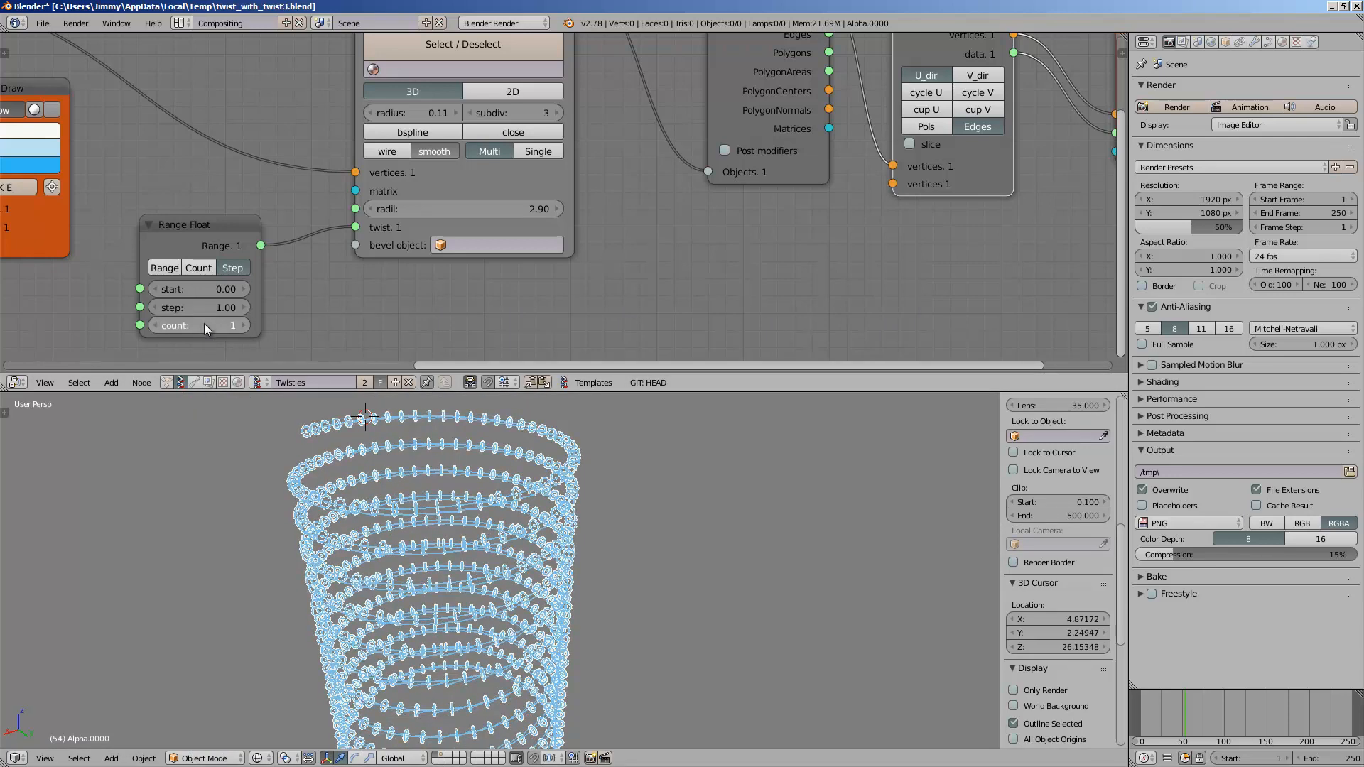
- Raise the Range Float node's count to 1618 and inspect the rings near the coil's end
{"action": "scroll", "coordinate": [365, 572], "scroll_direction": "up", "scroll_amount": 8}
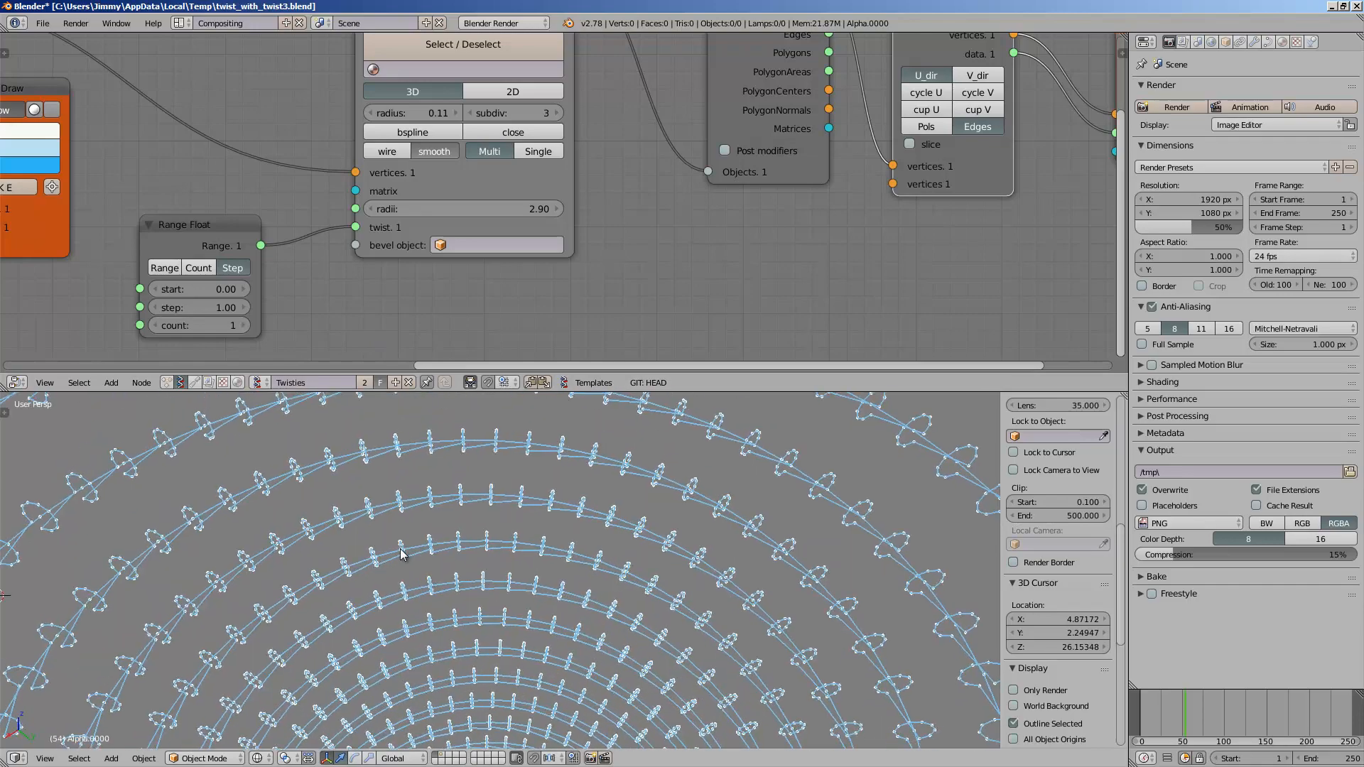
{"action": "mouse_move", "coordinate": [252, 559]}
{"action": "middle_mouse_down"}
{"action": "mouse_move", "coordinate": [235, 538]}
{"action": "mouse_move", "coordinate": [253, 557]}
{"action": "middle_mouse_up"}
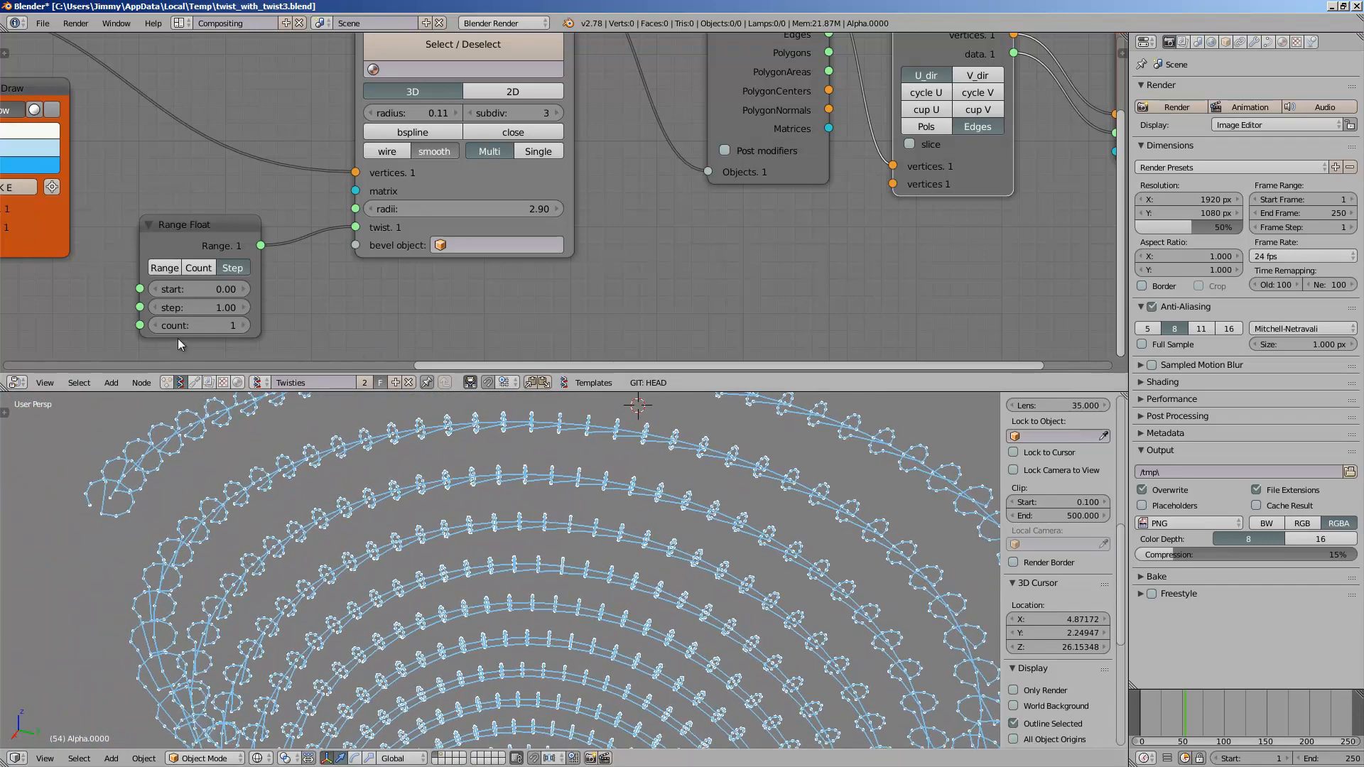
{"action": "left_click_drag", "start_coordinate": [210, 327], "coordinate": [1342, 294]}
{"action": "left_click", "coordinate": [225, 495]}
{"action": "middle_click_drag", "start_coordinate": [225, 495], "coordinate": [293, 504]}
{"action": "scroll", "coordinate": [288, 504], "scroll_direction": "up", "scroll_amount": 3}
{"action": "scroll", "coordinate": [97, 171], "scroll_direction": "down", "scroll_amount": 1}
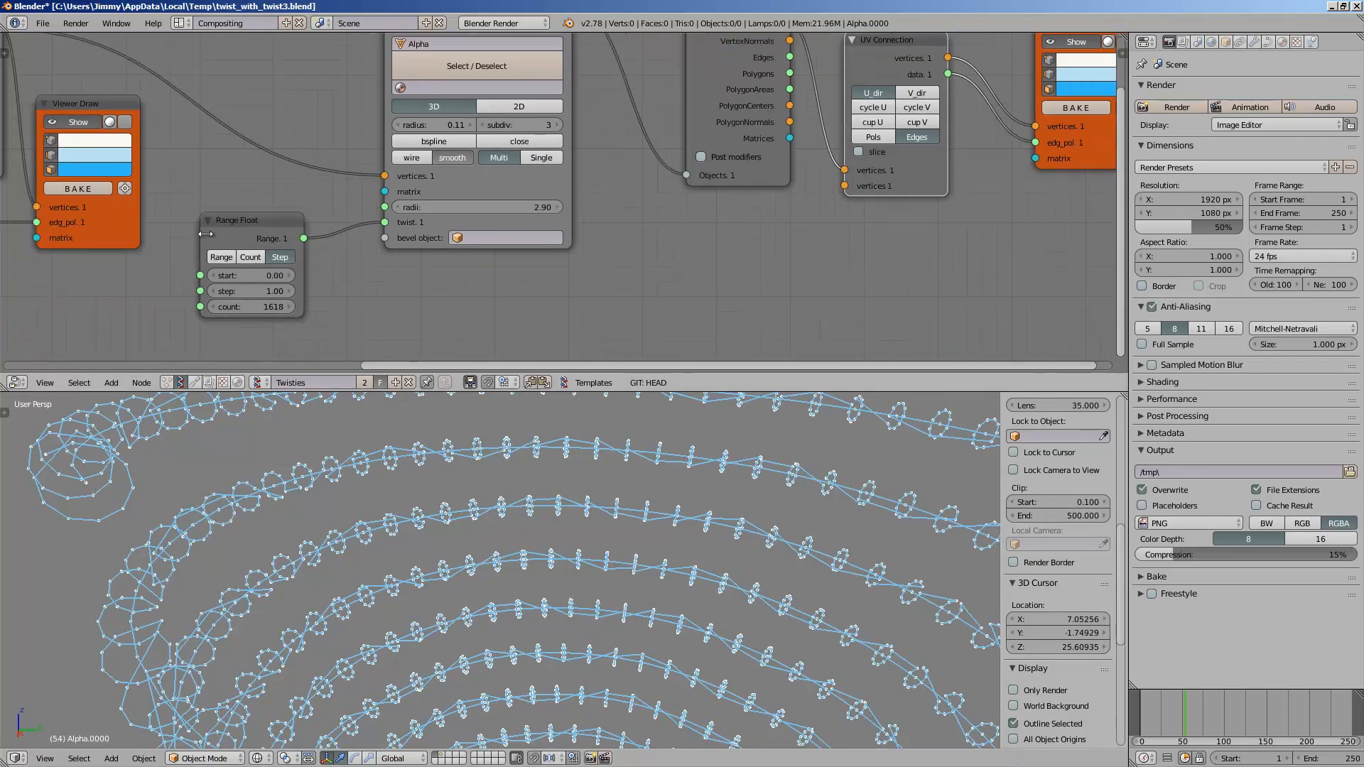
- Change the edge colour of the first Viewer Draw node, fed by Simple Deformation, to red
{"action": "middle_click_drag", "start_coordinate": [95, 167], "coordinate": [211, 186]}
{"action": "left_click", "coordinate": [211, 175]}
{"action": "left_click_drag", "start_coordinate": [236, 211], "coordinate": [229, 294]}
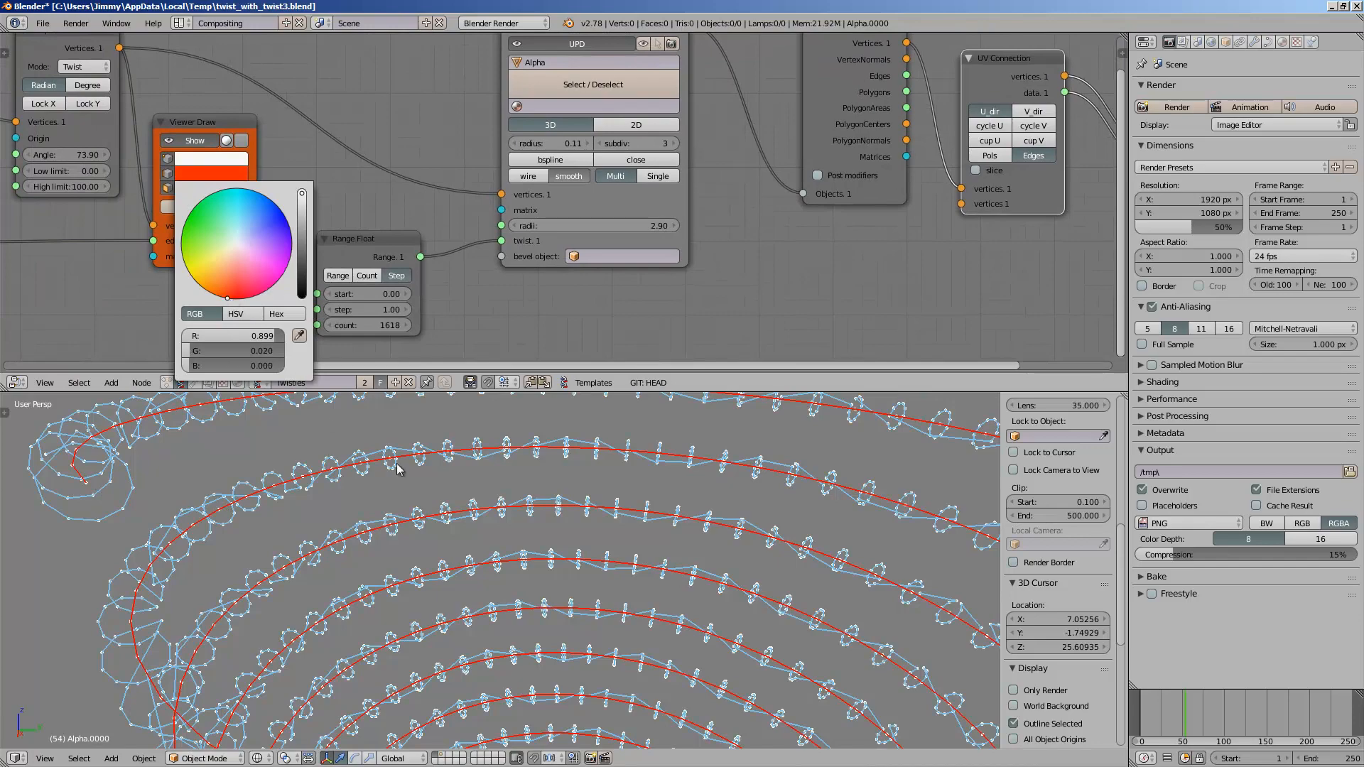
{"action": "left_click", "coordinate": [397, 464]}
{"action": "middle_click_drag", "start_coordinate": [397, 464], "coordinate": [369, 502]}
{"action": "scroll", "coordinate": [369, 505], "scroll_direction": "up", "scroll_amount": 5}
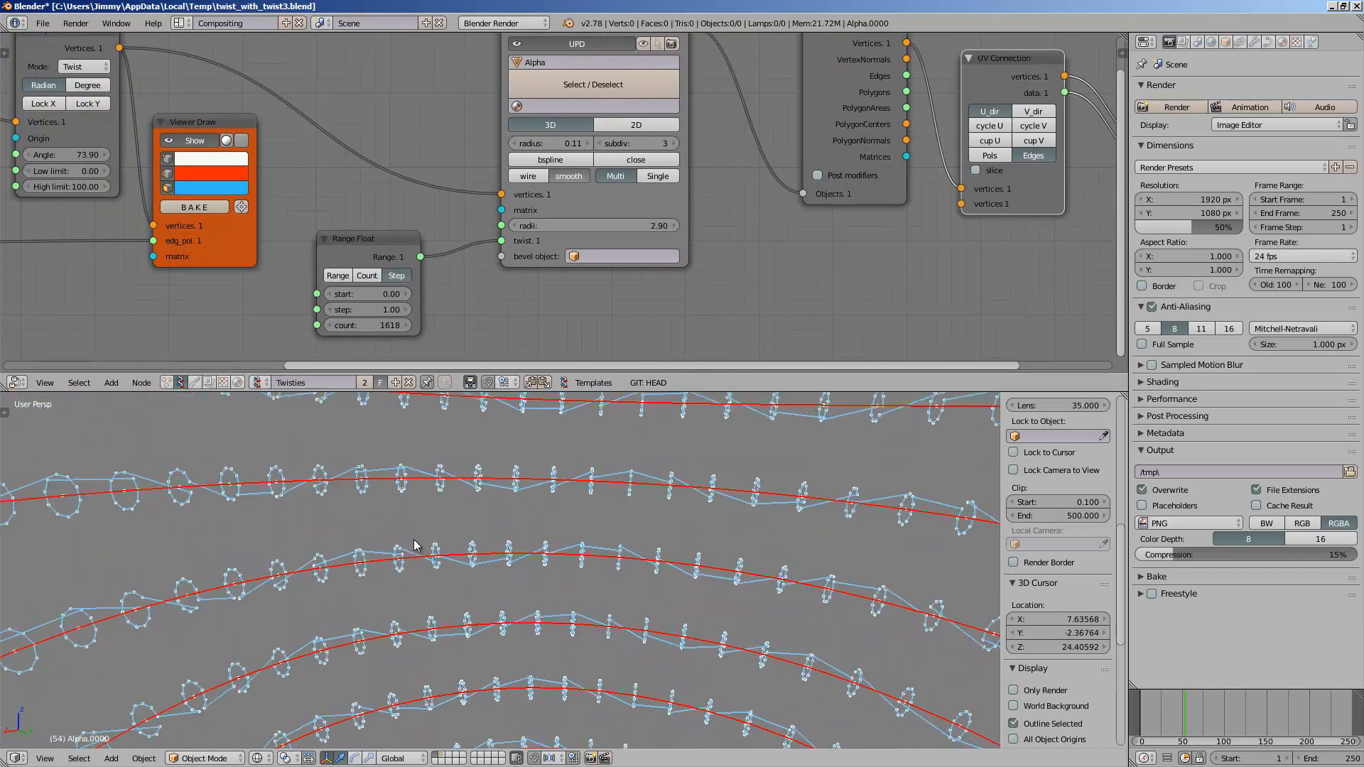
{"action": "scroll", "coordinate": [532, 551], "scroll_direction": "down", "scroll_amount": 6}
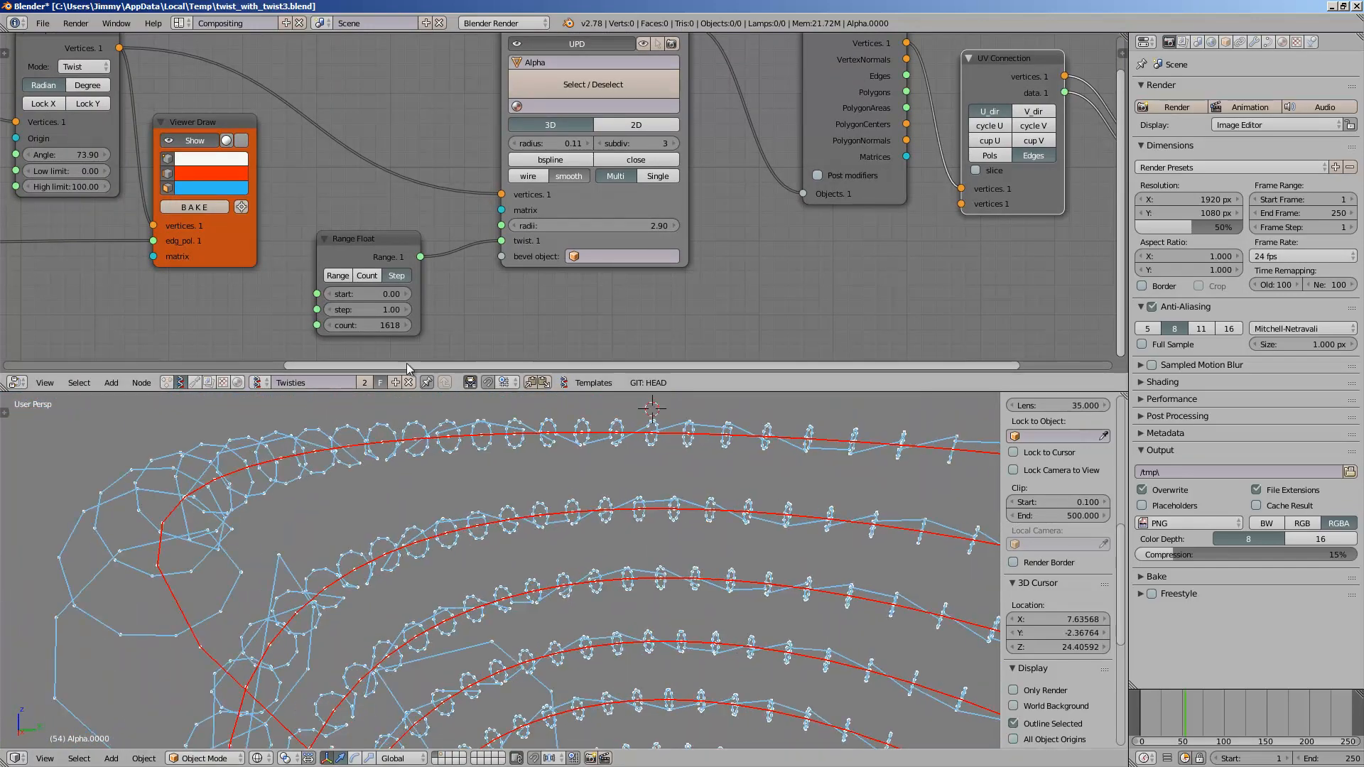
- Raise the Range Float node's step to 84.13 and view the whole coil
{"action": "left_click_drag", "start_coordinate": [373, 309], "coordinate": [776, 414]}
{"action": "middle_click_drag", "start_coordinate": [881, 671], "coordinate": [667, 601]}
{"action": "scroll", "coordinate": [686, 603], "scroll_direction": "down", "scroll_amount": 6}
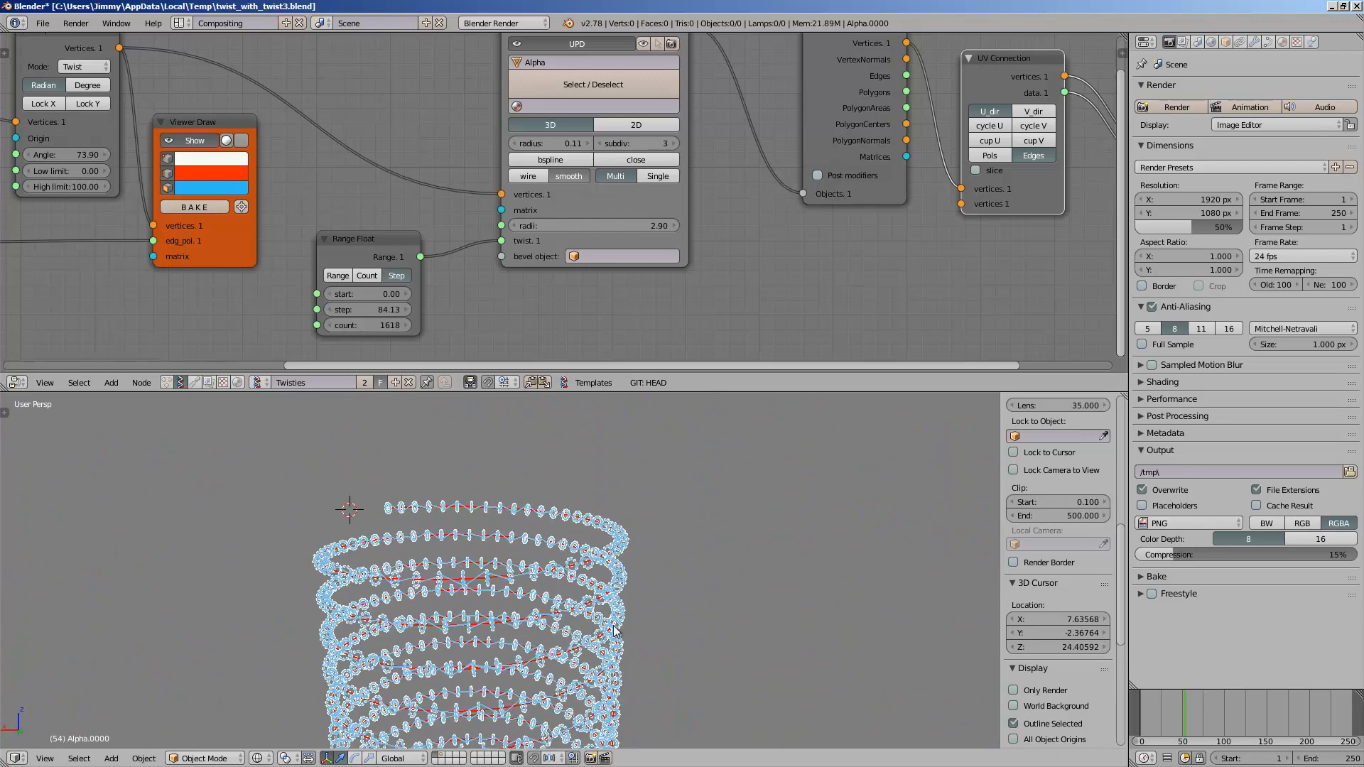
- Add a second Polyline Viewer node and feed it the UV Connection node's vertices output
{"action": "mouse_move", "coordinate": [792, 259]}
{"action": "middle_mouse_down"}
{"action": "mouse_move", "coordinate": [275, 305]}
{"action": "mouse_move", "coordinate": [127, 337]}
{"action": "middle_mouse_up"}
{"action": "scroll", "coordinate": [594, 234], "scroll_direction": "up", "scroll_amount": 1}
{"action": "key", "text": "space"}
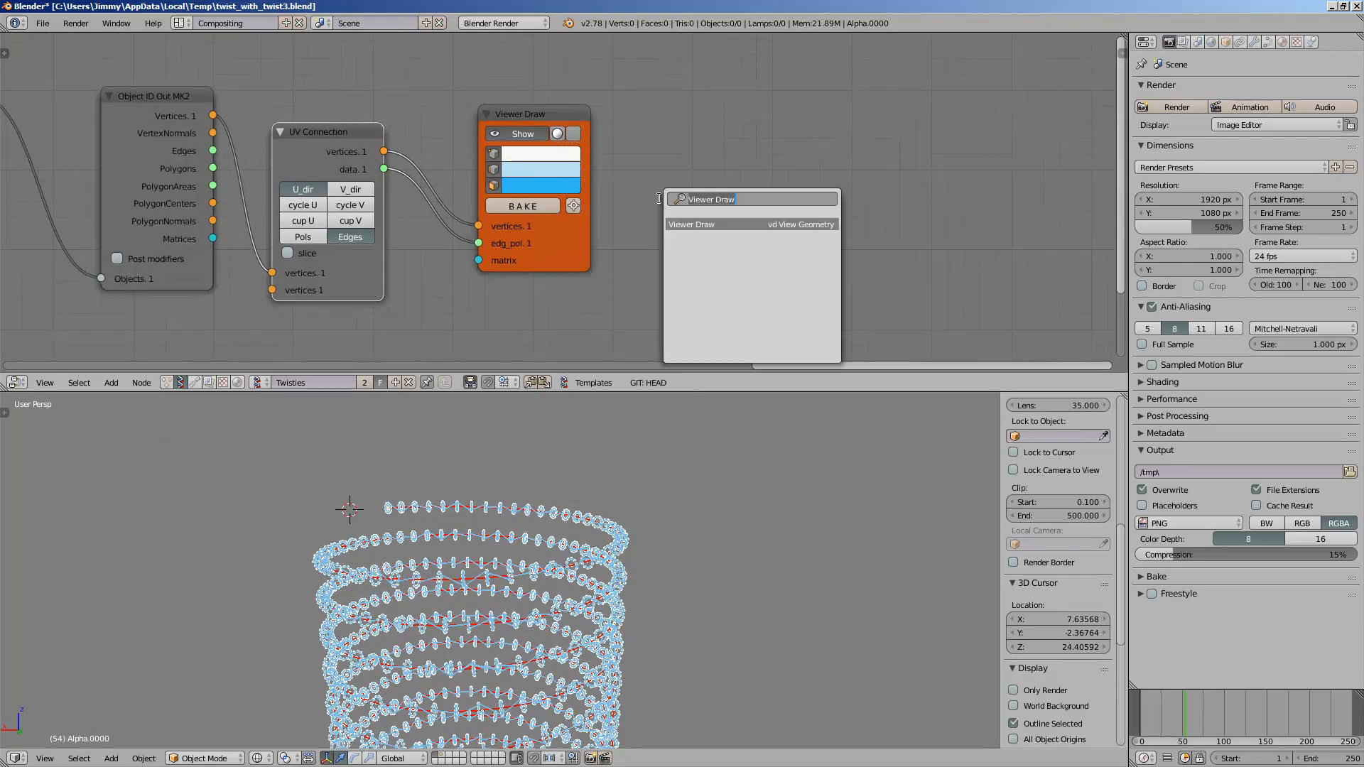
{"action": "type", "text": "polyli"}
{"action": "key", "text": "Return"}
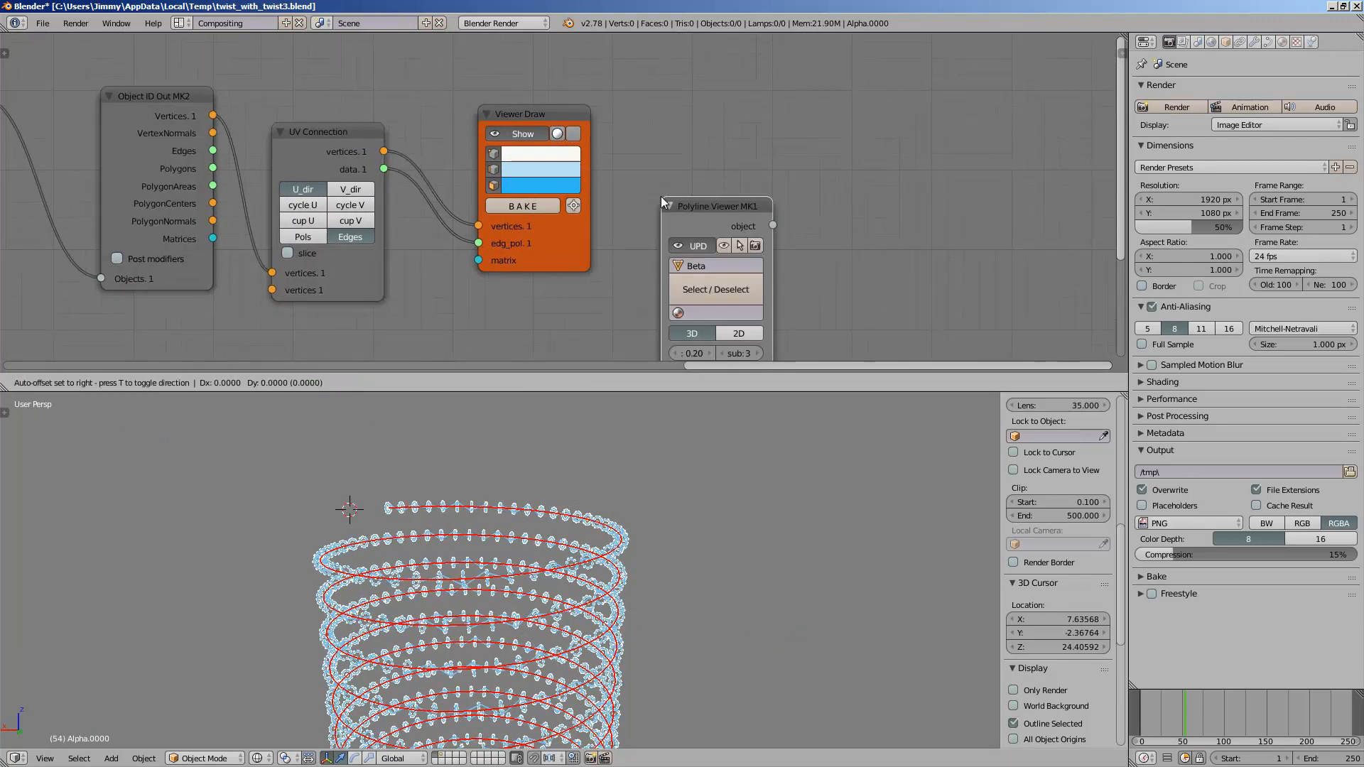
{"action": "left_click", "coordinate": [661, 197]}
{"action": "middle_click_drag", "start_coordinate": [553, 139], "coordinate": [558, 85]}
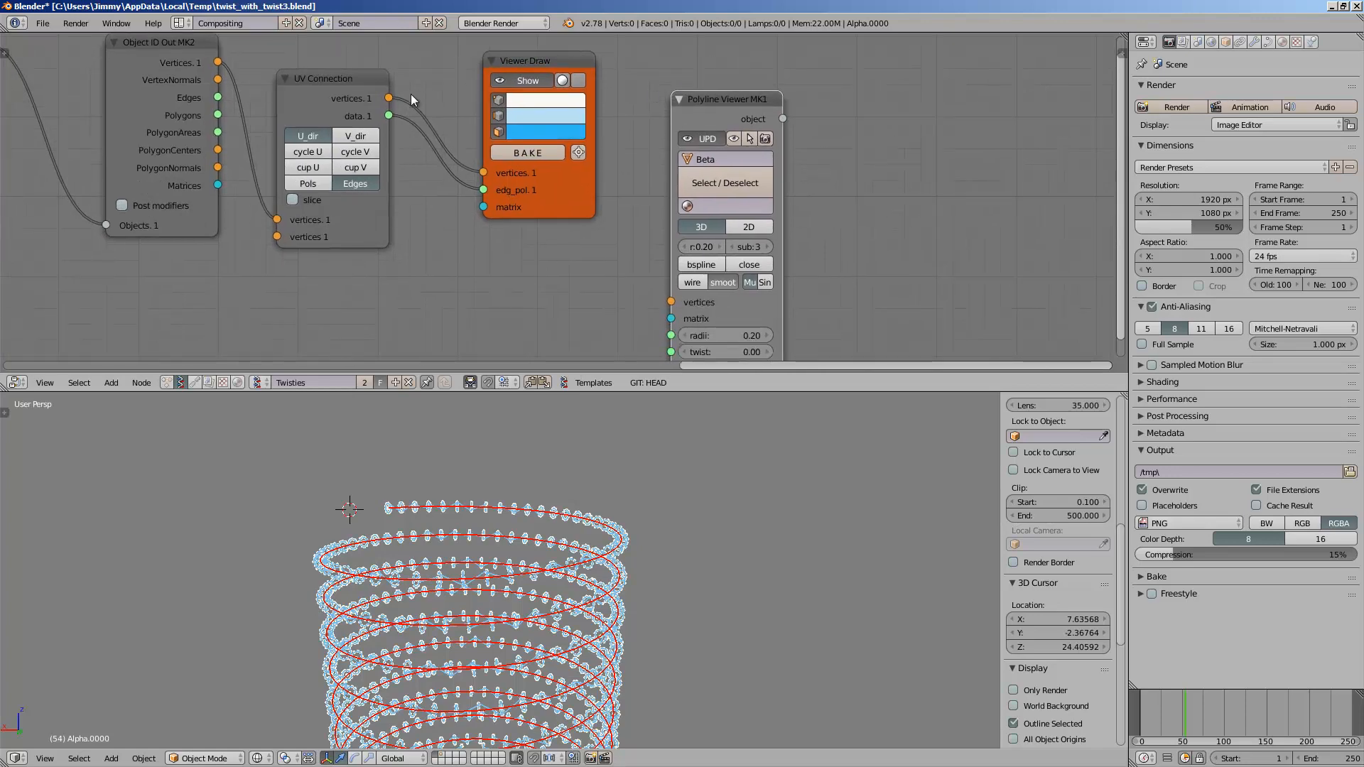
{"action": "left_click_drag", "start_coordinate": [389, 98], "coordinate": [682, 313]}
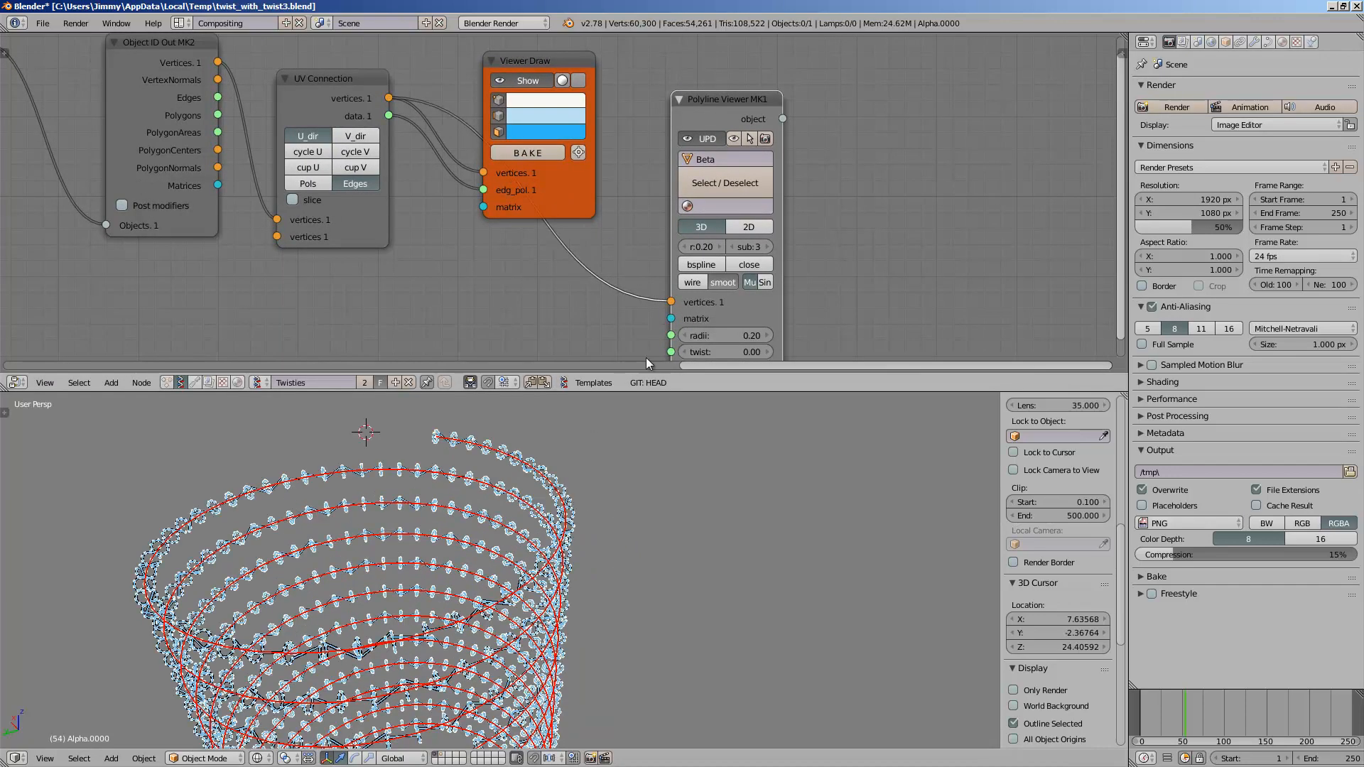
- Set the second Polyline Viewer's radius to 0.65 and inspect its tubes in solid shading
{"action": "left_click_drag", "start_coordinate": [707, 247], "coordinate": [741, 247]}
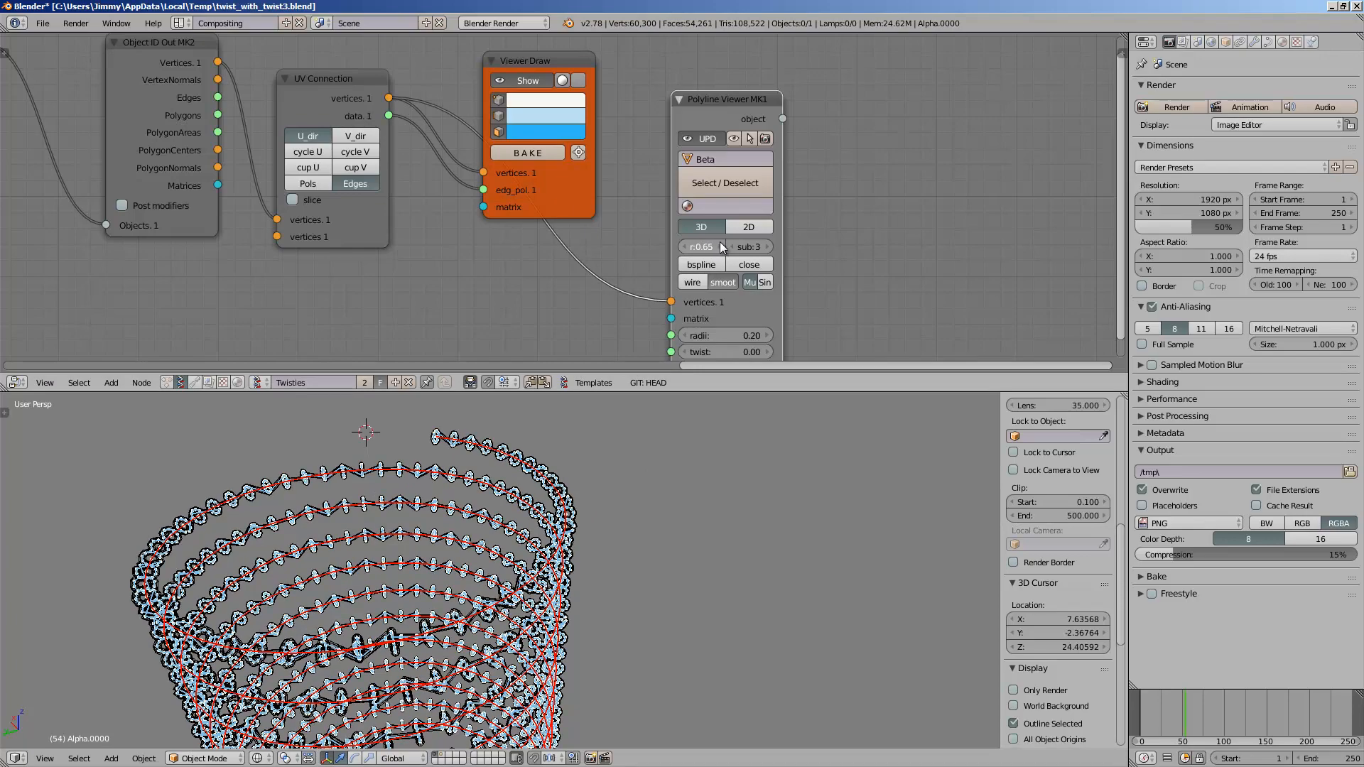
{"action": "middle_click_drag", "start_coordinate": [529, 536], "coordinate": [433, 526]}
{"action": "key", "text": "z"}
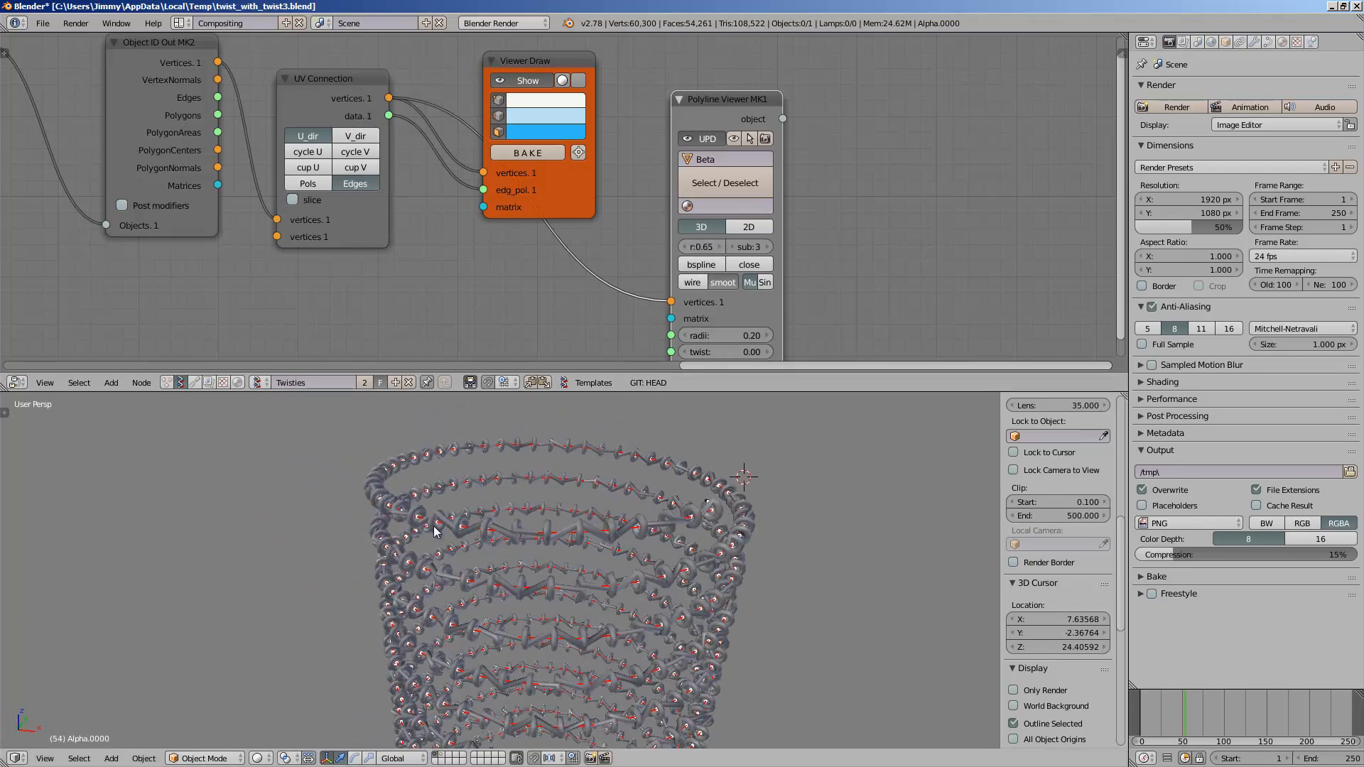
{"action": "left_click_drag", "start_coordinate": [686, 162], "coordinate": [797, 140]}
{"action": "scroll", "coordinate": [453, 487], "scroll_direction": "up", "scroll_amount": 8}
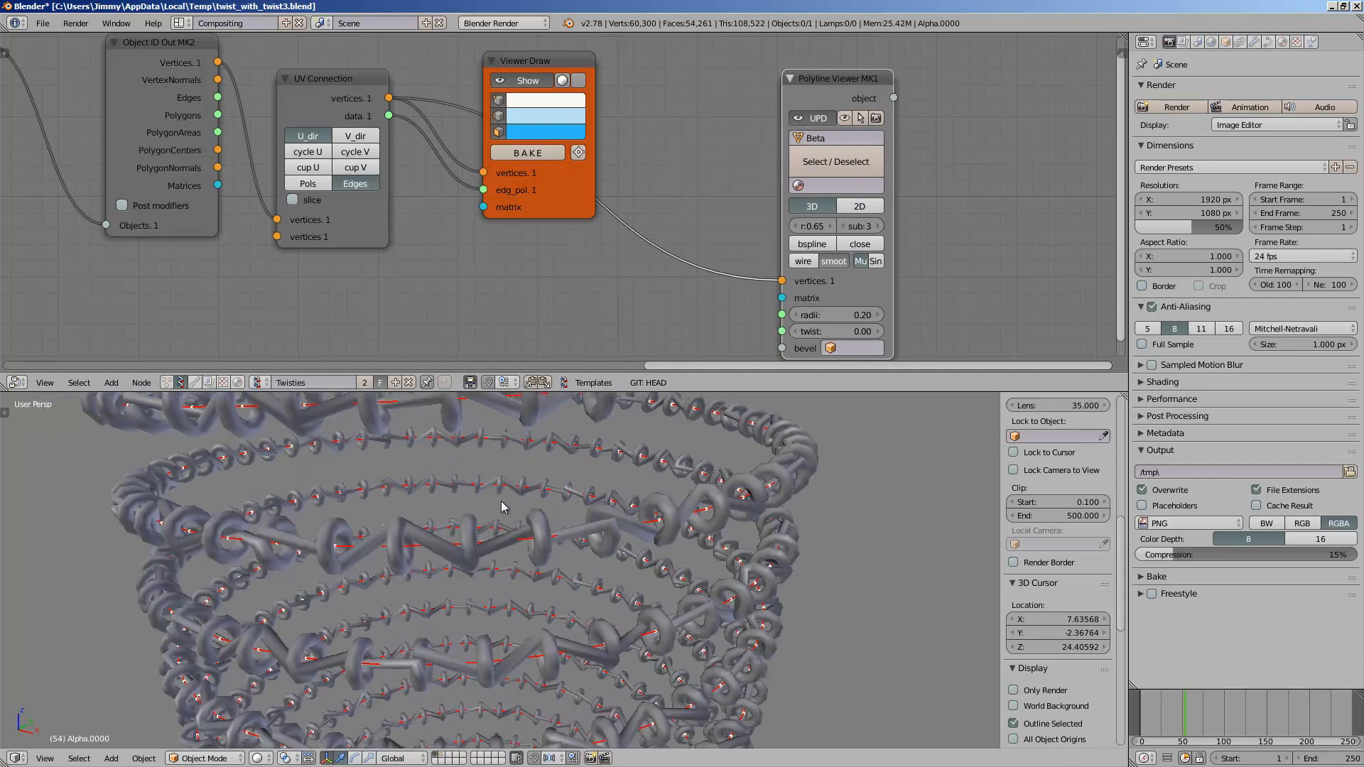
{"action": "middle_click_drag", "start_coordinate": [454, 487], "coordinate": [655, 546]}
- Set the Range Float node's step to 140.08 and its start to 74.28
{"action": "middle_click_drag", "start_coordinate": [398, 284], "coordinate": [569, 280]}
{"action": "scroll", "coordinate": [330, 241], "scroll_direction": "down", "scroll_amount": 3}
{"action": "mouse_move", "coordinate": [291, 260]}
{"action": "middle_mouse_down"}
{"action": "mouse_move", "coordinate": [329, 217]}
{"action": "mouse_move", "coordinate": [510, 218]}
{"action": "middle_mouse_up"}
{"action": "middle_click_drag", "start_coordinate": [255, 296], "coordinate": [361, 303]}
{"action": "scroll", "coordinate": [246, 287], "scroll_direction": "up", "scroll_amount": 2}
{"action": "left_click_drag", "start_coordinate": [246, 287], "coordinate": [374, 471]}
{"action": "left_click_drag", "start_coordinate": [245, 272], "coordinate": [717, 544]}
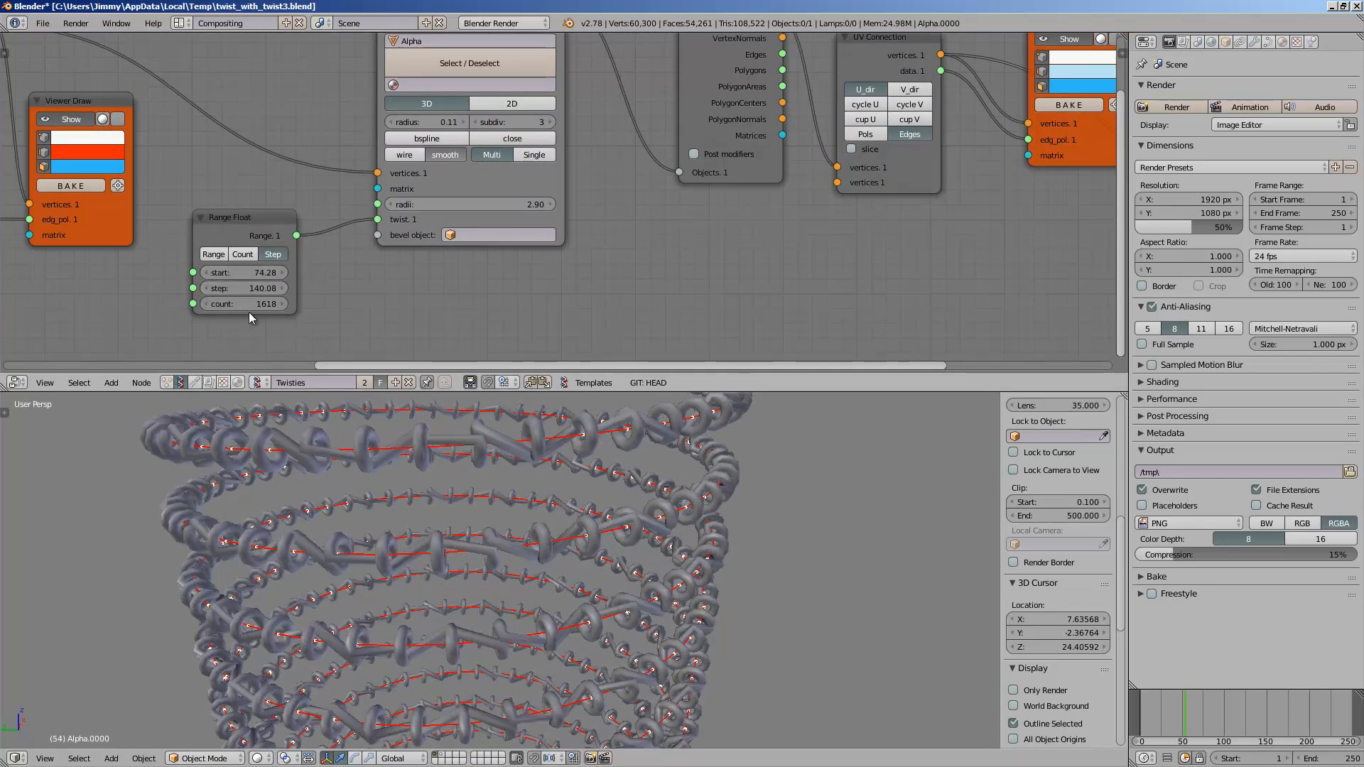
{"action": "middle_click_drag", "start_coordinate": [496, 522], "coordinate": [397, 559]}
- Spread out the Object ID Out and second Viewer Draw nodes around the UV Connection node
{"action": "middle_click_drag", "start_coordinate": [680, 222], "coordinate": [404, 356]}
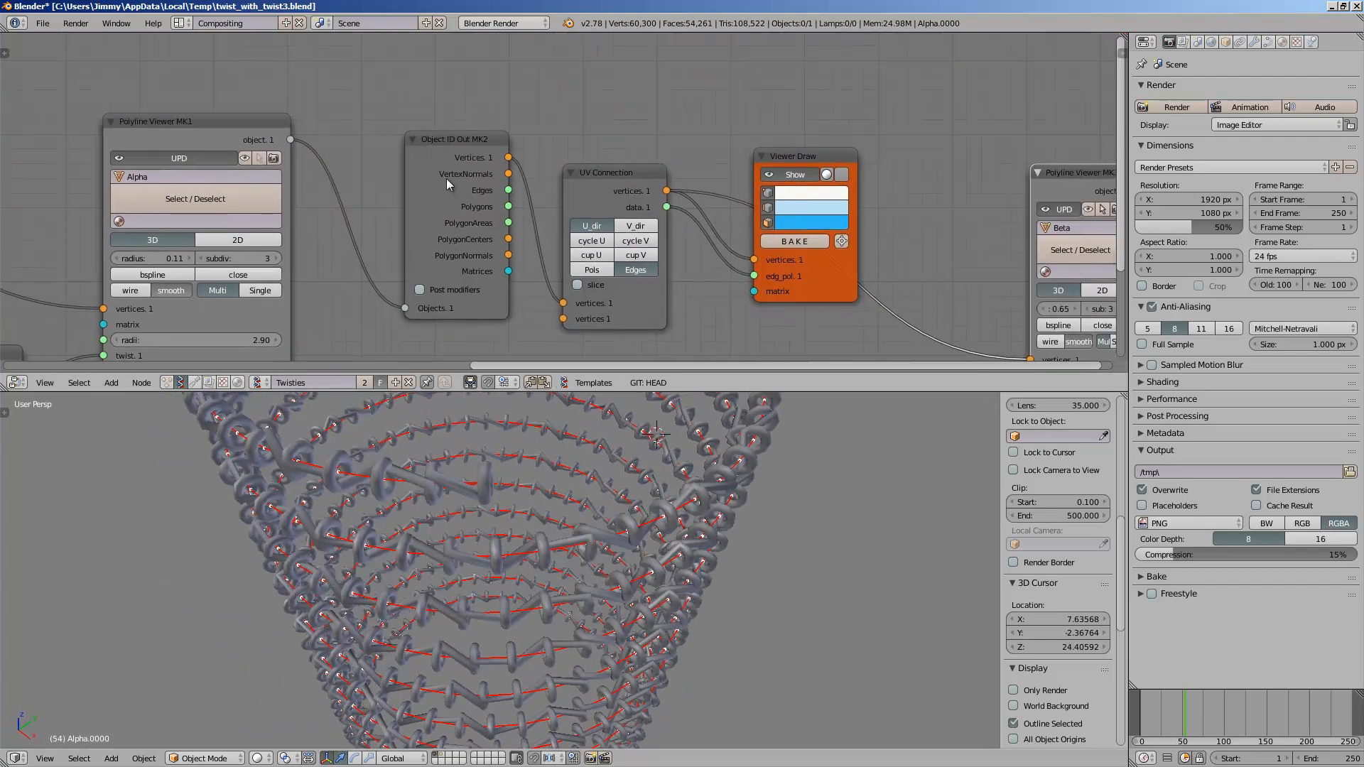
{"action": "left_click_drag", "start_coordinate": [446, 176], "coordinate": [399, 173]}
{"action": "middle_click_drag", "start_coordinate": [704, 155], "coordinate": [535, 132]}
{"action": "mouse_move", "coordinate": [628, 128]}
{"action": "left_mouse_down"}
{"action": "mouse_move", "coordinate": [669, 87]}
{"action": "mouse_move", "coordinate": [660, 74]}
{"action": "left_mouse_up"}
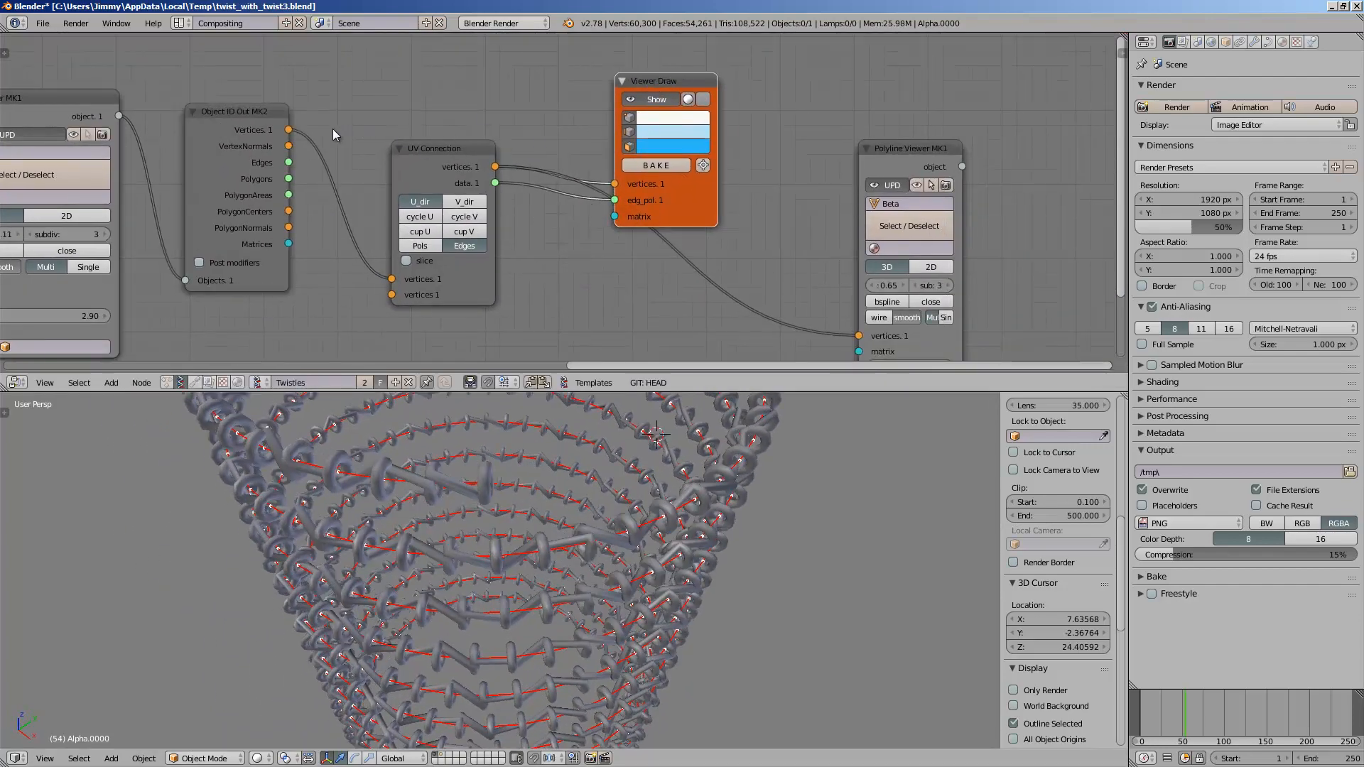
- Try feeding Object ID Out's vertices directly to the second Polyline Viewer, and restore its link from the UV Connection node
{"action": "middle_click_drag", "start_coordinate": [363, 165], "coordinate": [330, 112]}
{"action": "scroll", "coordinate": [330, 112], "scroll_direction": "down", "scroll_amount": 1}
{"action": "left_click_drag", "start_coordinate": [257, 78], "coordinate": [785, 269]}
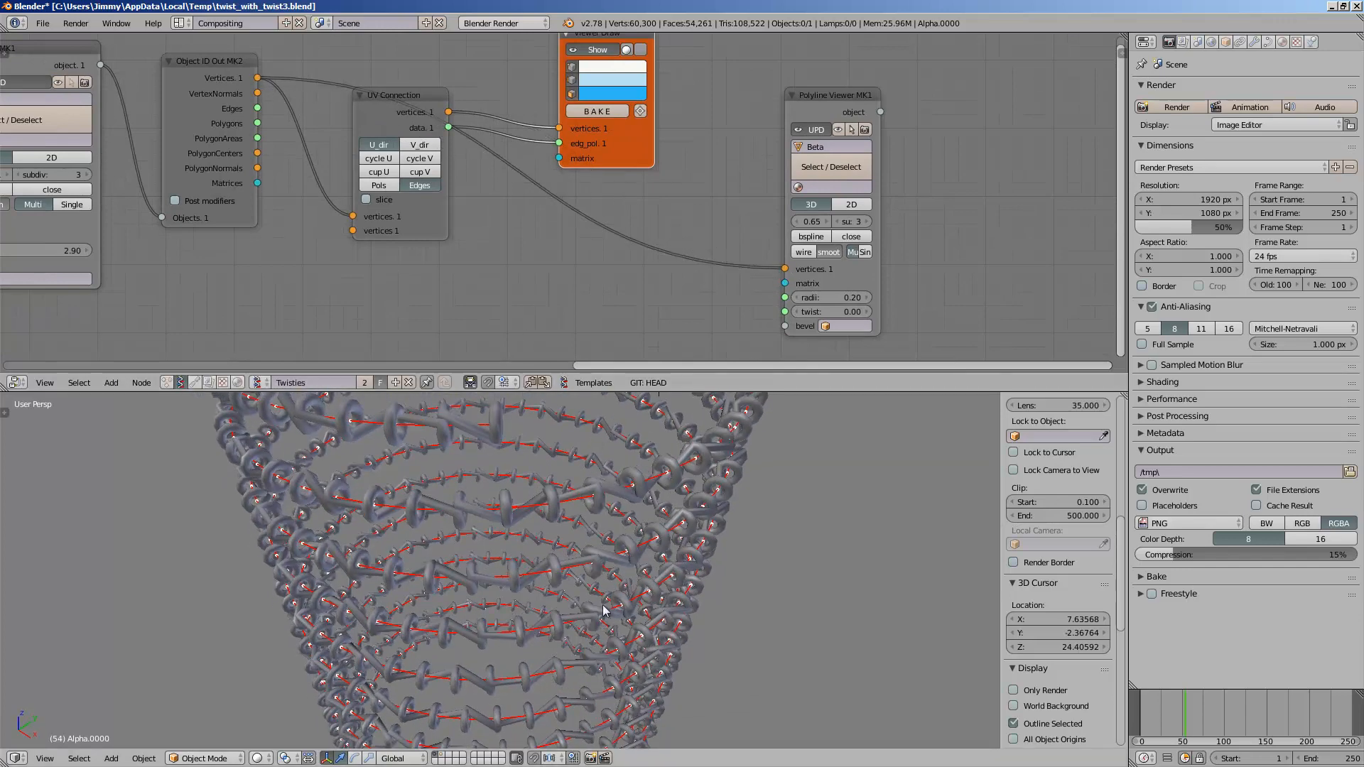
{"action": "left_click_drag", "start_coordinate": [233, 66], "coordinate": [231, 136]}
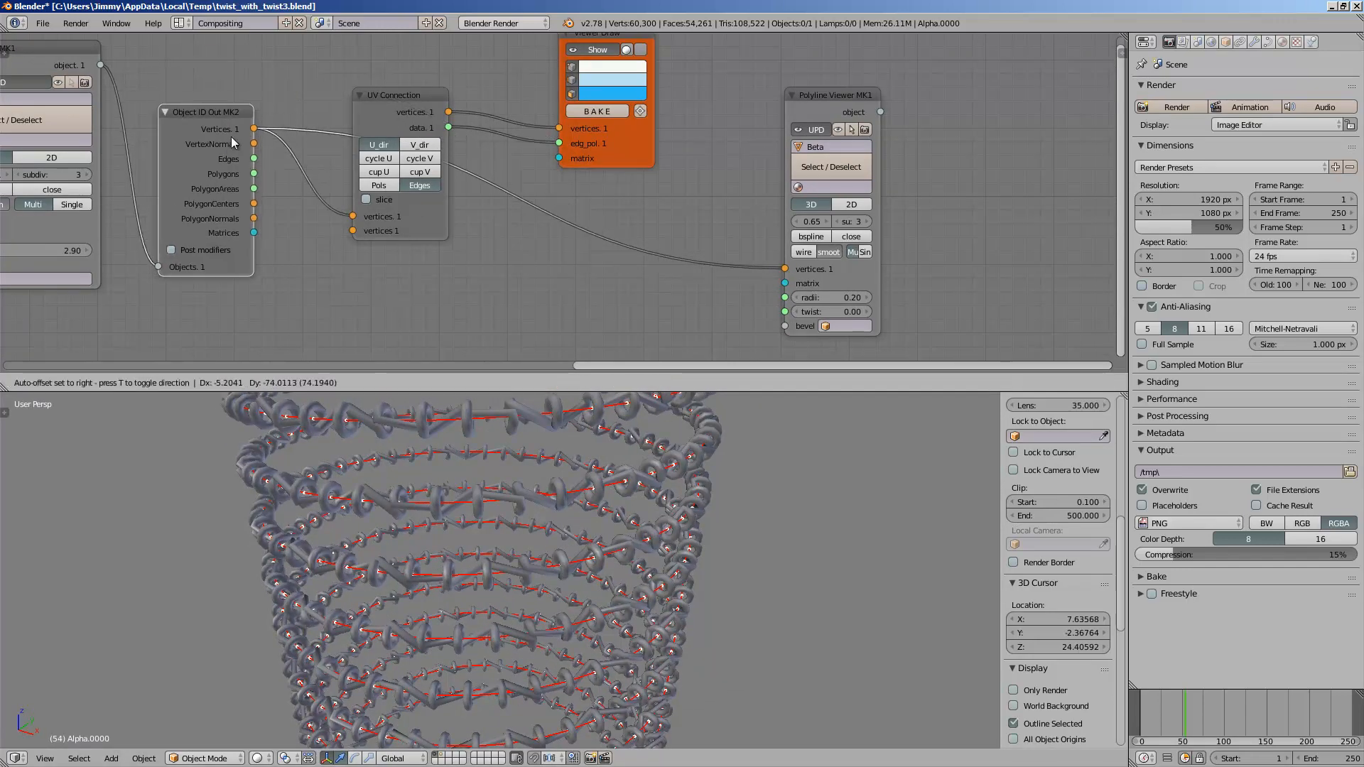
{"action": "left_click_drag", "start_coordinate": [448, 112], "coordinate": [784, 268]}
- Compare the UV Connection node's V_dir and U_dir directions on the tubes, ending with U_dir
{"action": "left_click", "coordinate": [420, 147]}
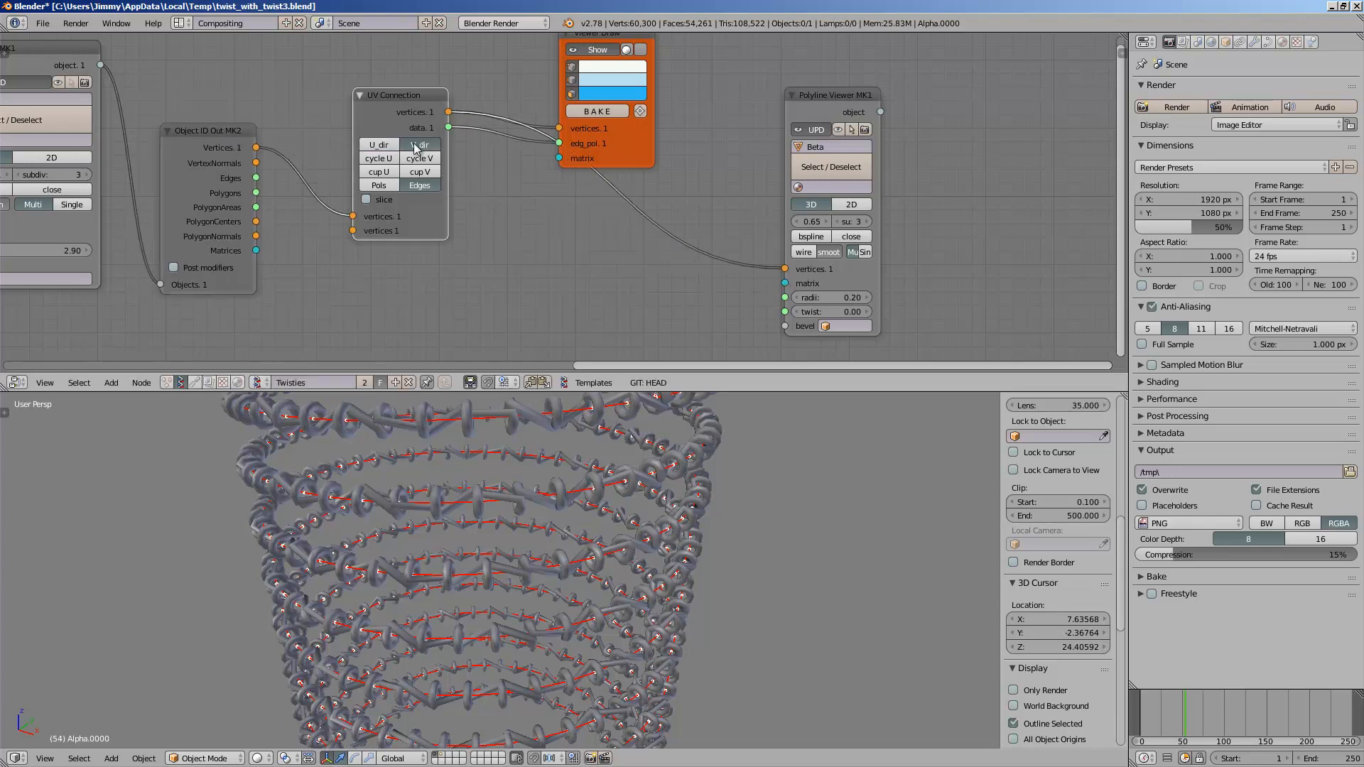
{"action": "left_click", "coordinate": [383, 146]}
{"action": "left_click", "coordinate": [418, 147]}
{"action": "left_click", "coordinate": [384, 144]}
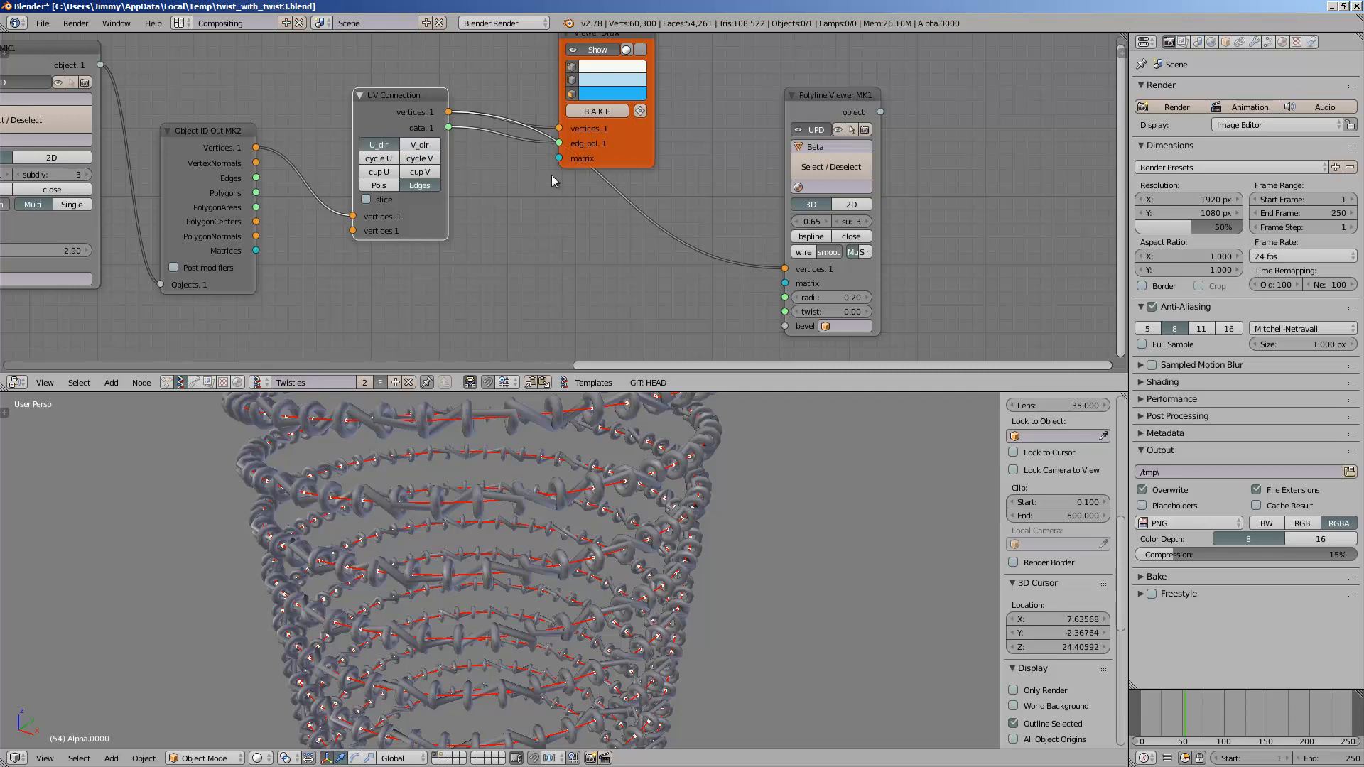
- Move the second Viewer Draw and UV Connection nodes further apart and view the whole coil
{"action": "left_click_drag", "start_coordinate": [621, 161], "coordinate": [662, 151]}
{"action": "left_click_drag", "start_coordinate": [389, 170], "coordinate": [400, 204]}
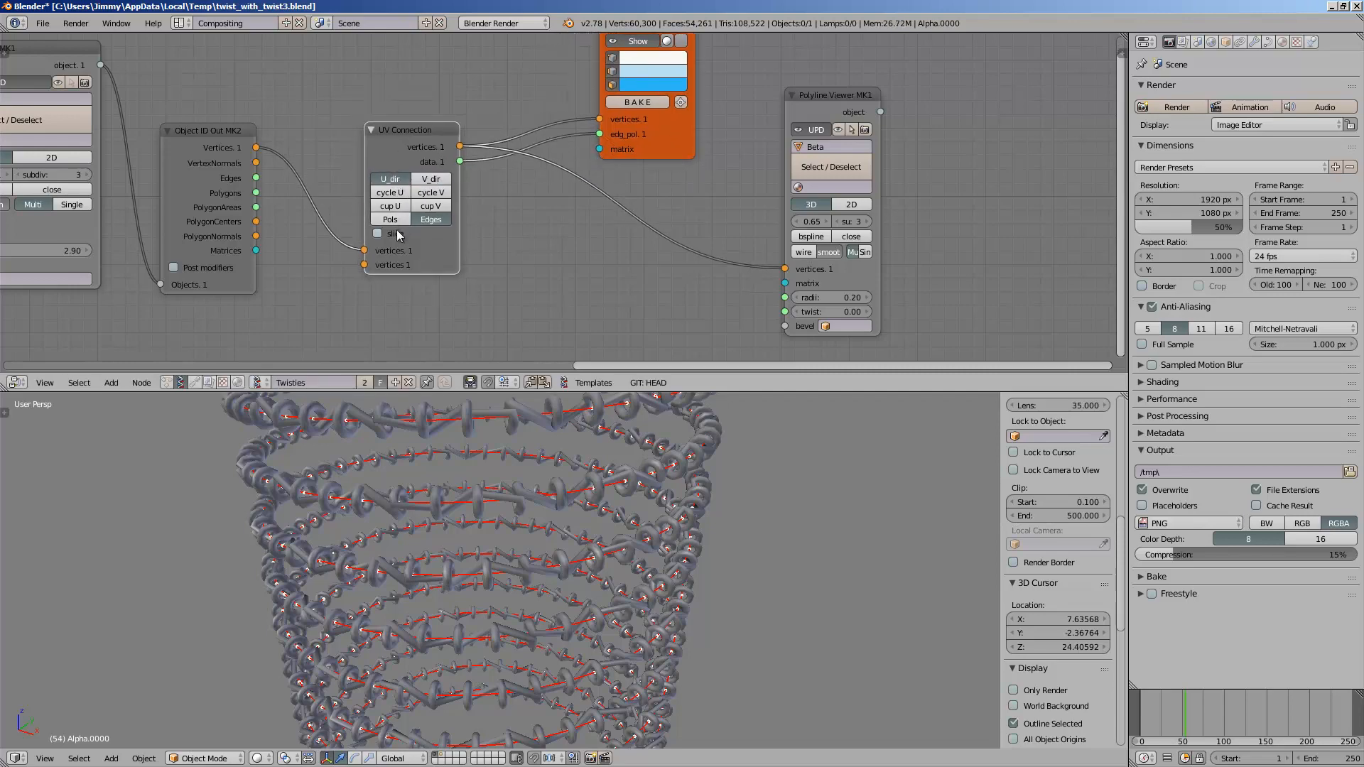
{"action": "scroll", "coordinate": [500, 553], "scroll_direction": "down", "scroll_amount": 4}
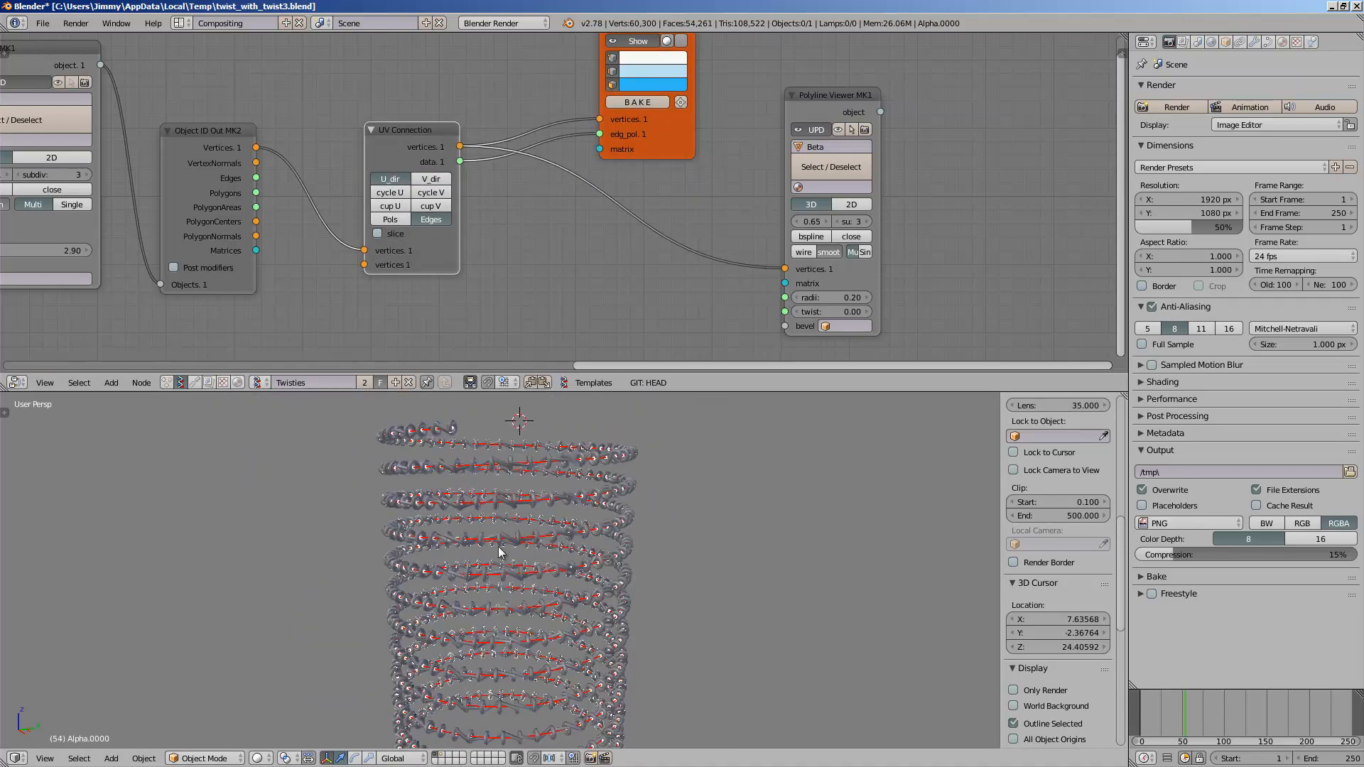
{"action": "middle_click_drag", "start_coordinate": [499, 553], "coordinate": [455, 465]}
{"action": "scroll", "coordinate": [523, 570], "scroll_direction": "up", "scroll_amount": 4}
{"action": "scroll", "coordinate": [321, 261], "scroll_direction": "down", "scroll_amount": 3}
- Set the Range Float node's start to 0 and step to 119.35, and view the coil from above
{"action": "middle_click_drag", "start_coordinate": [322, 262], "coordinate": [711, 242]}
{"action": "scroll", "coordinate": [471, 236], "scroll_direction": "up", "scroll_amount": 6}
{"action": "left_click_drag", "start_coordinate": [292, 306], "coordinate": [356, 304]}
{"action": "left_click", "coordinate": [304, 289]}
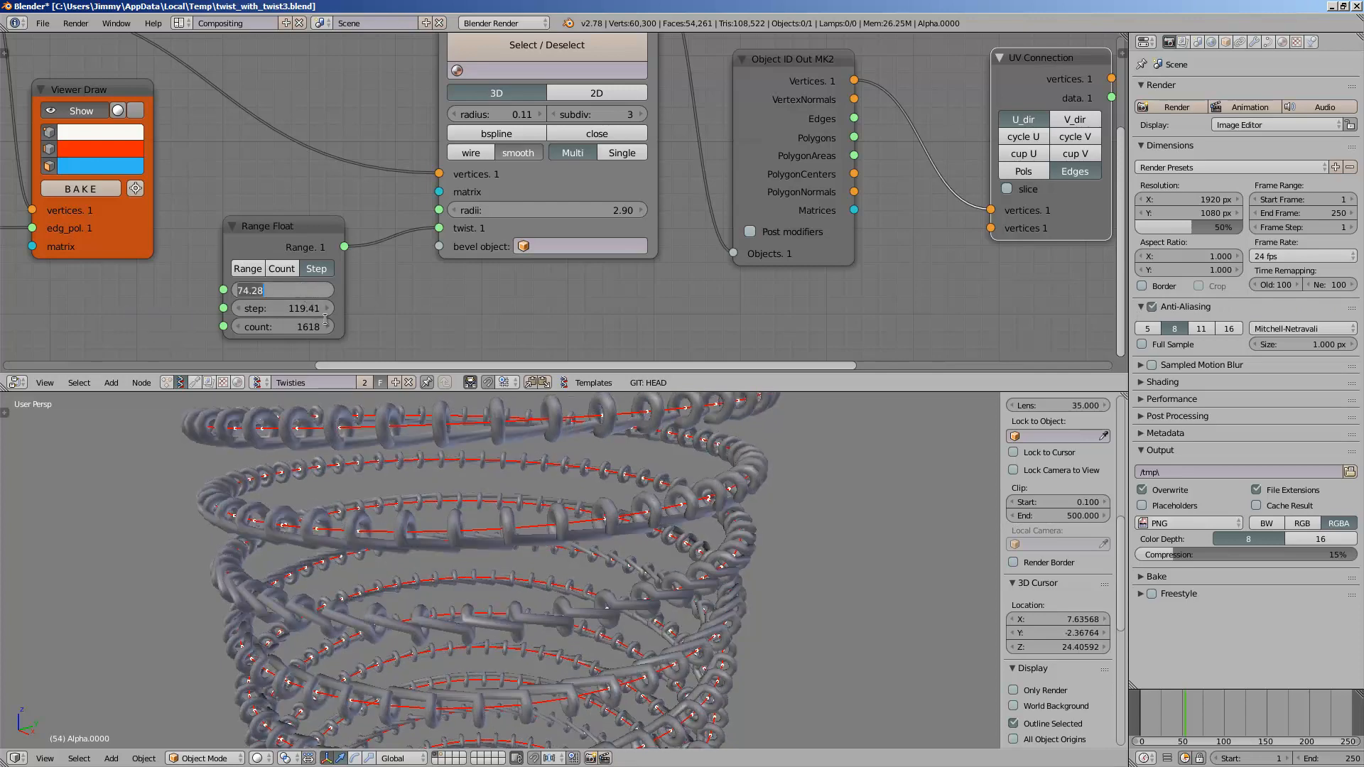
{"action": "type", "text": "0"}
{"action": "key", "text": "Return"}
{"action": "left_click_drag", "start_coordinate": [253, 311], "coordinate": [279, 297]}
{"action": "middle_click_drag", "start_coordinate": [555, 577], "coordinate": [568, 533]}
{"action": "scroll", "coordinate": [589, 543], "scroll_direction": "down", "scroll_amount": 3}
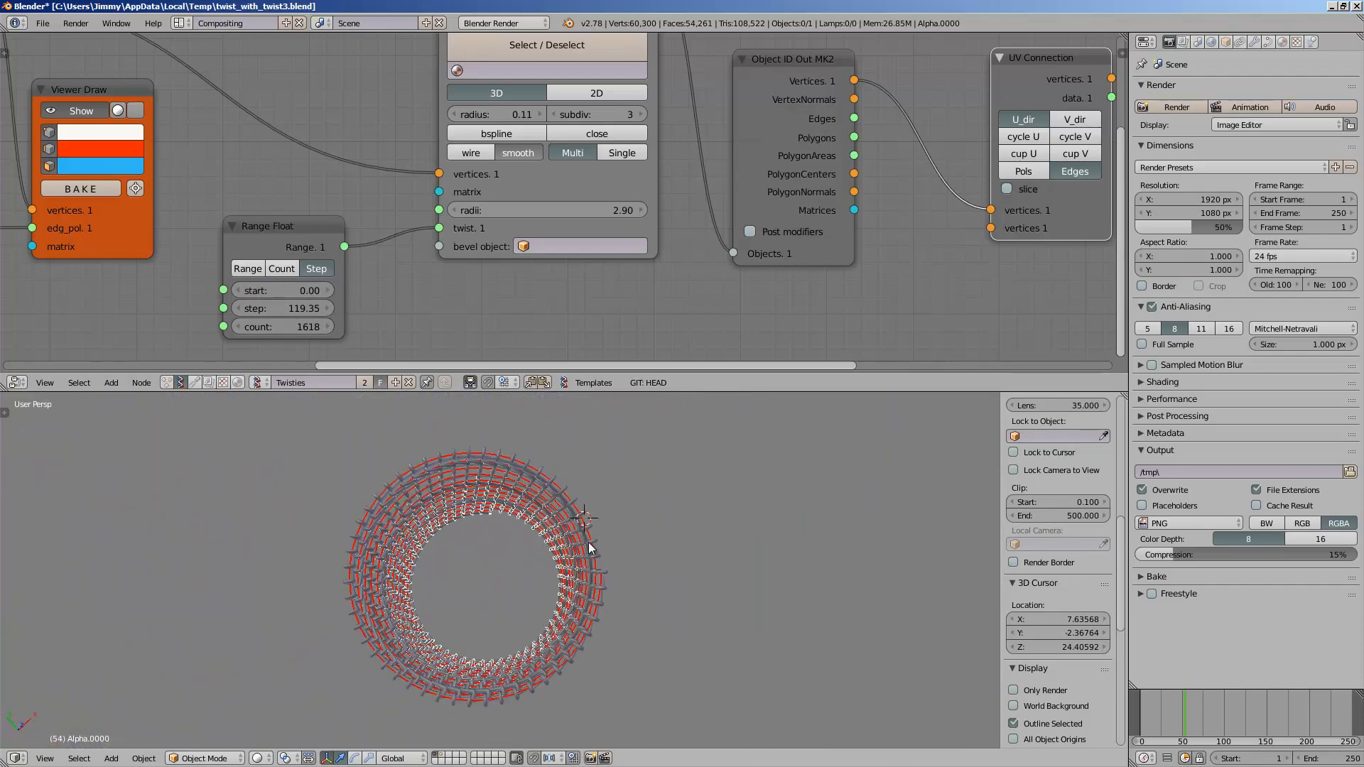
- Move the Alpha.0000 coil object to the first layer and view it together with the ring tubes
{"action": "right_click", "coordinate": [589, 543]}
{"action": "scroll", "coordinate": [540, 564], "scroll_direction": "up", "scroll_amount": 3}
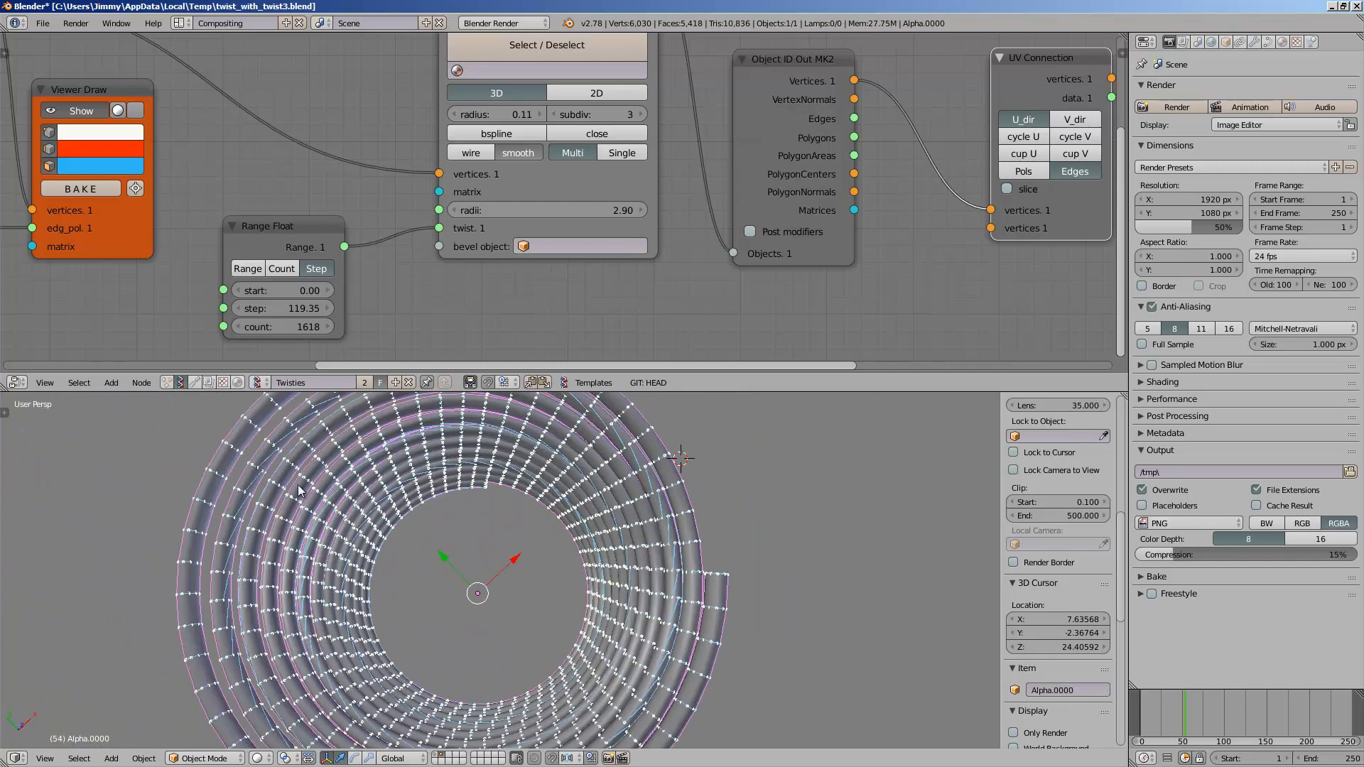
{"action": "key", "text": "m"}
{"action": "key", "text": "1"}
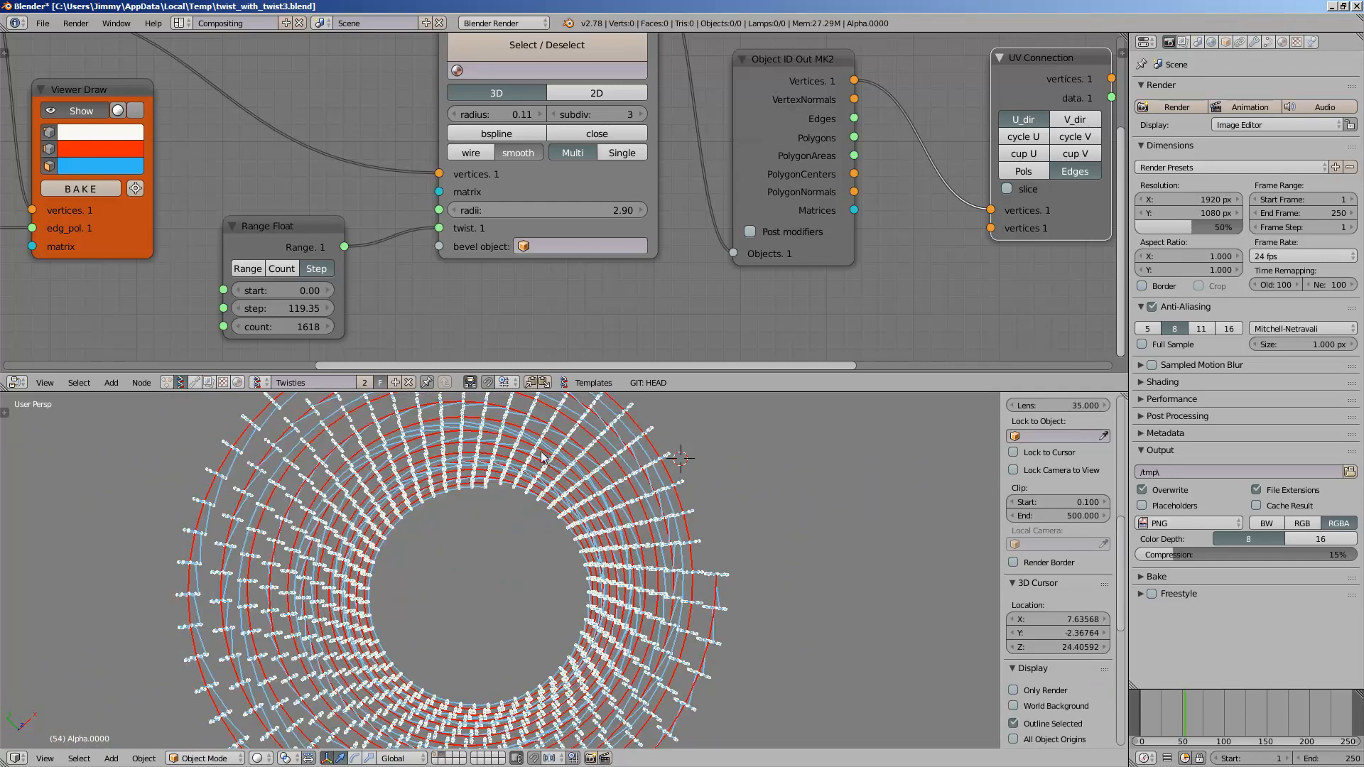
{"action": "key", "text": "1"}
{"action": "scroll", "coordinate": [499, 579], "scroll_direction": "up", "scroll_amount": 2}
{"action": "middle_click_drag", "start_coordinate": [499, 579], "coordinate": [643, 614]}
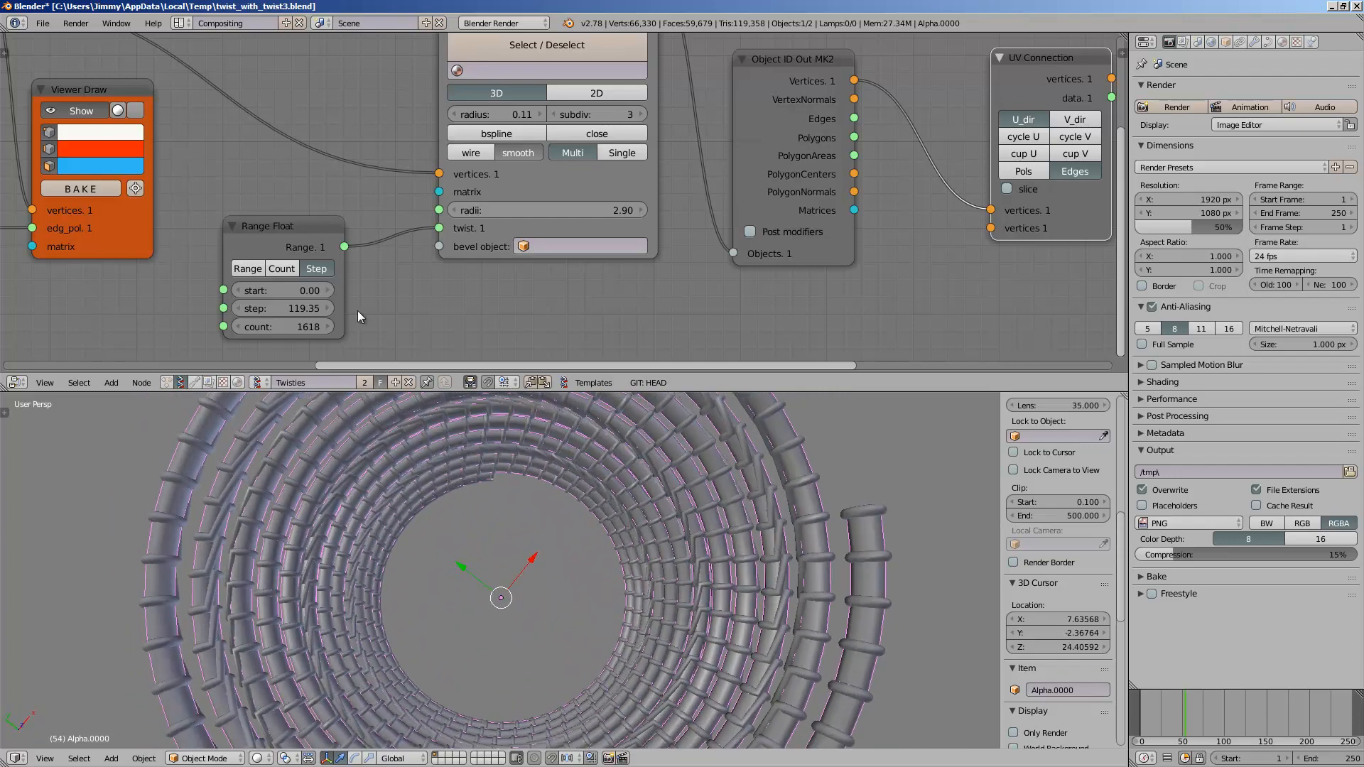
- Lower the Move node's multiplier to 1.33 to narrow the coil
{"action": "scroll", "coordinate": [107, 176], "scroll_direction": "down", "scroll_amount": 1}
{"action": "middle_click_drag", "start_coordinate": [107, 176], "coordinate": [594, 275]}
{"action": "middle_click_drag", "start_coordinate": [292, 254], "coordinate": [370, 222]}
{"action": "left_click_drag", "start_coordinate": [359, 193], "coordinate": [294, 199]}
{"action": "middle_click_drag", "start_coordinate": [491, 409], "coordinate": [497, 454]}
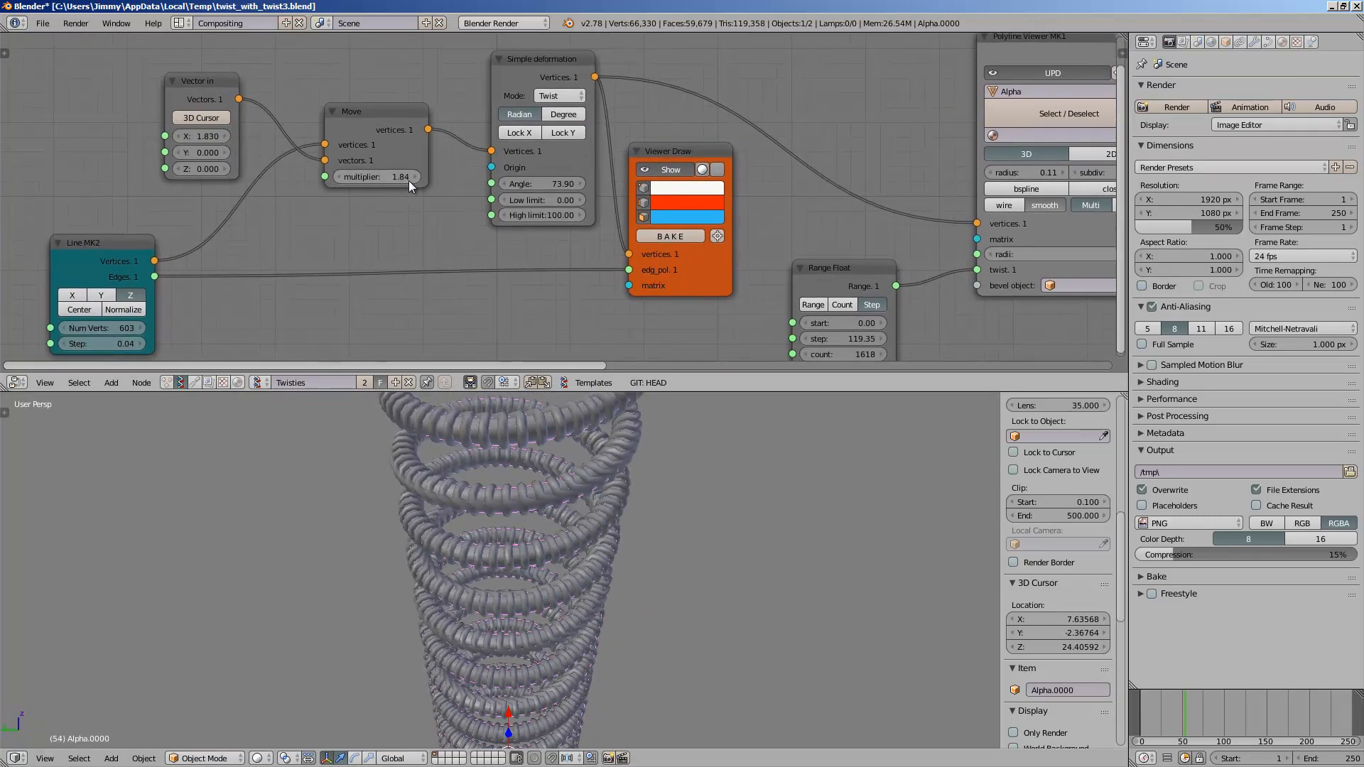
{"action": "left_click_drag", "start_coordinate": [408, 181], "coordinate": [395, 179]}
{"action": "middle_click_drag", "start_coordinate": [395, 179], "coordinate": [496, 182]}
{"action": "left_click_drag", "start_coordinate": [469, 180], "coordinate": [458, 179]}
- Add another Range Float node beside Vector In and connect its range to the Move node's multiplier
{"action": "middle_click_drag", "start_coordinate": [214, 182], "coordinate": [364, 181]}
{"action": "key", "text": "alt+space"}
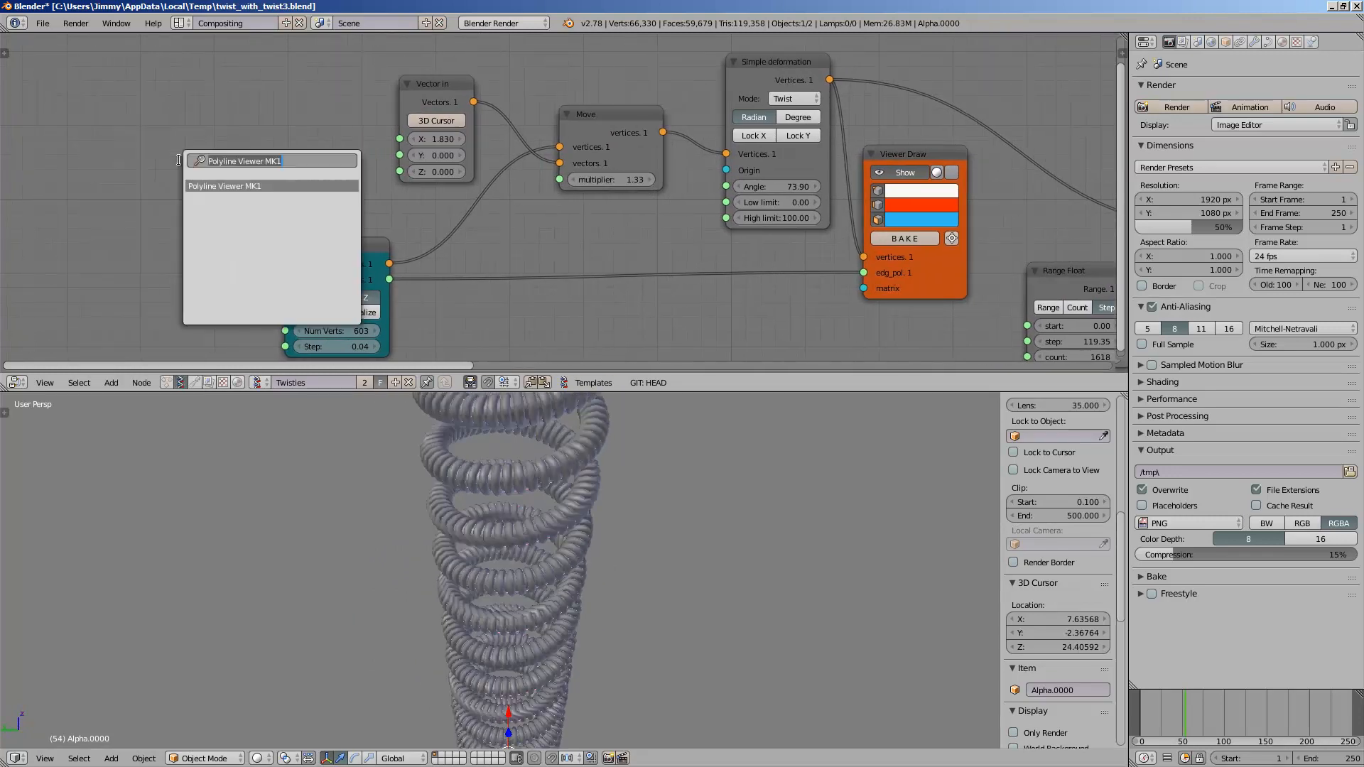
{"action": "type", "text": "range fl"}
{"action": "key", "text": "Return"}
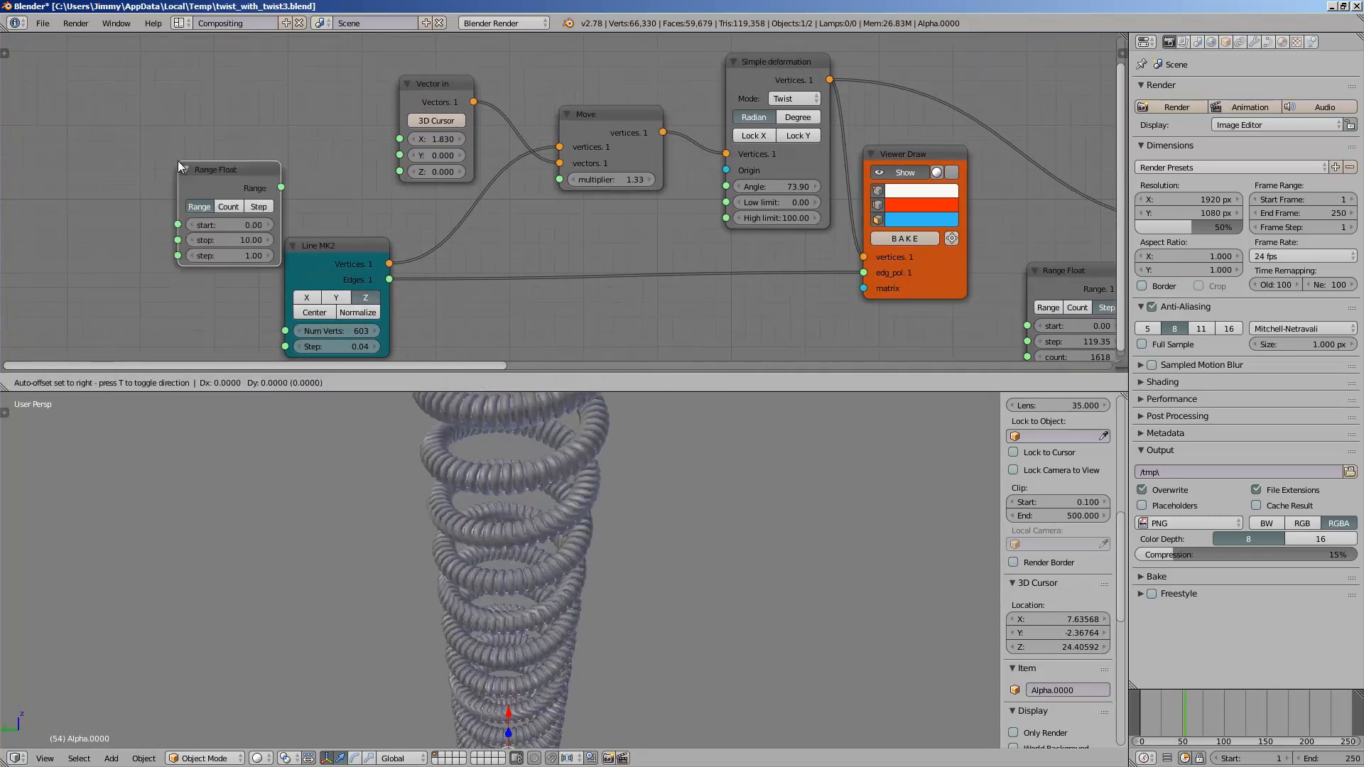
{"action": "left_click", "coordinate": [244, 105]}
{"action": "left_click_drag", "start_coordinate": [347, 133], "coordinate": [555, 180]}
{"action": "scroll", "coordinate": [637, 497], "scroll_direction": "down", "scroll_amount": 8}
{"action": "middle_click_drag", "start_coordinate": [637, 498], "coordinate": [606, 634]}
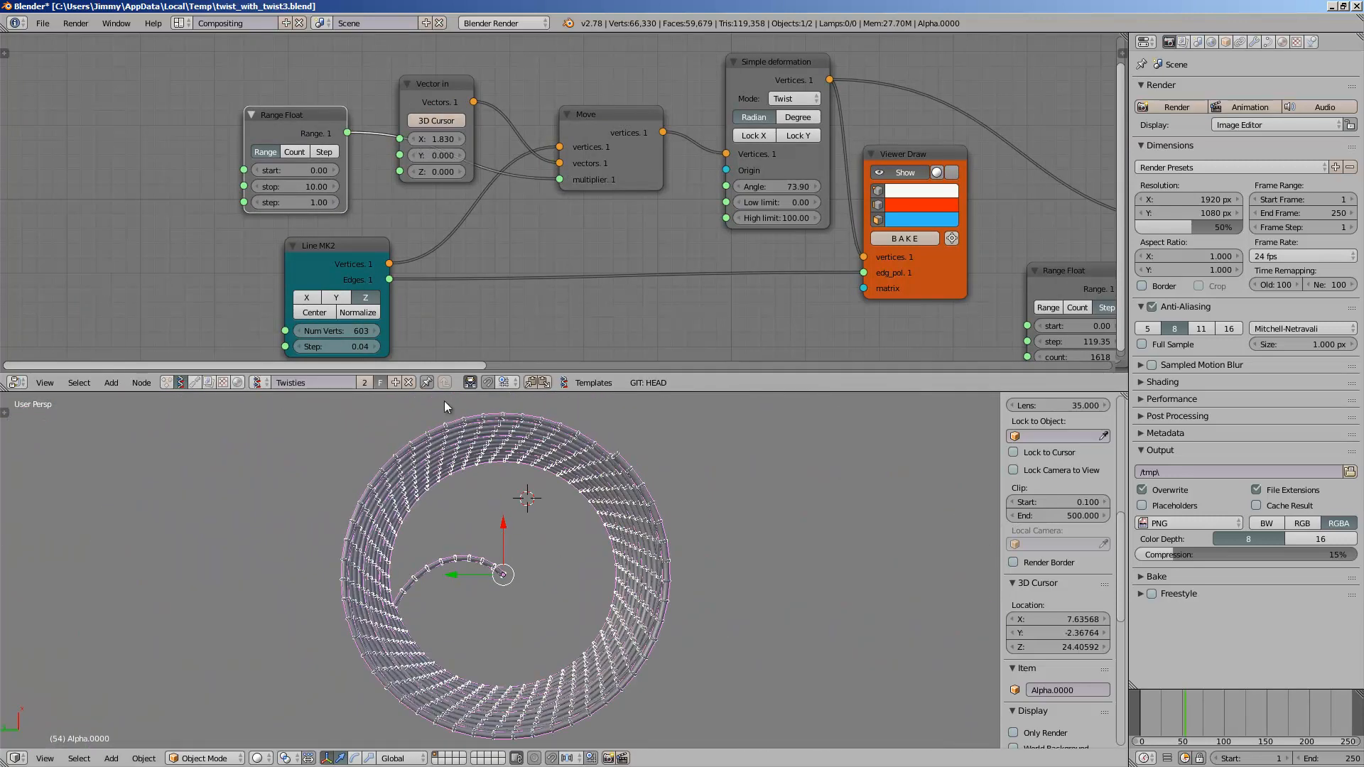
- Switch the new Range Float node to Count mode with a start of 0 and a stop of 1
{"action": "left_click_drag", "start_coordinate": [320, 165], "coordinate": [288, 165]}
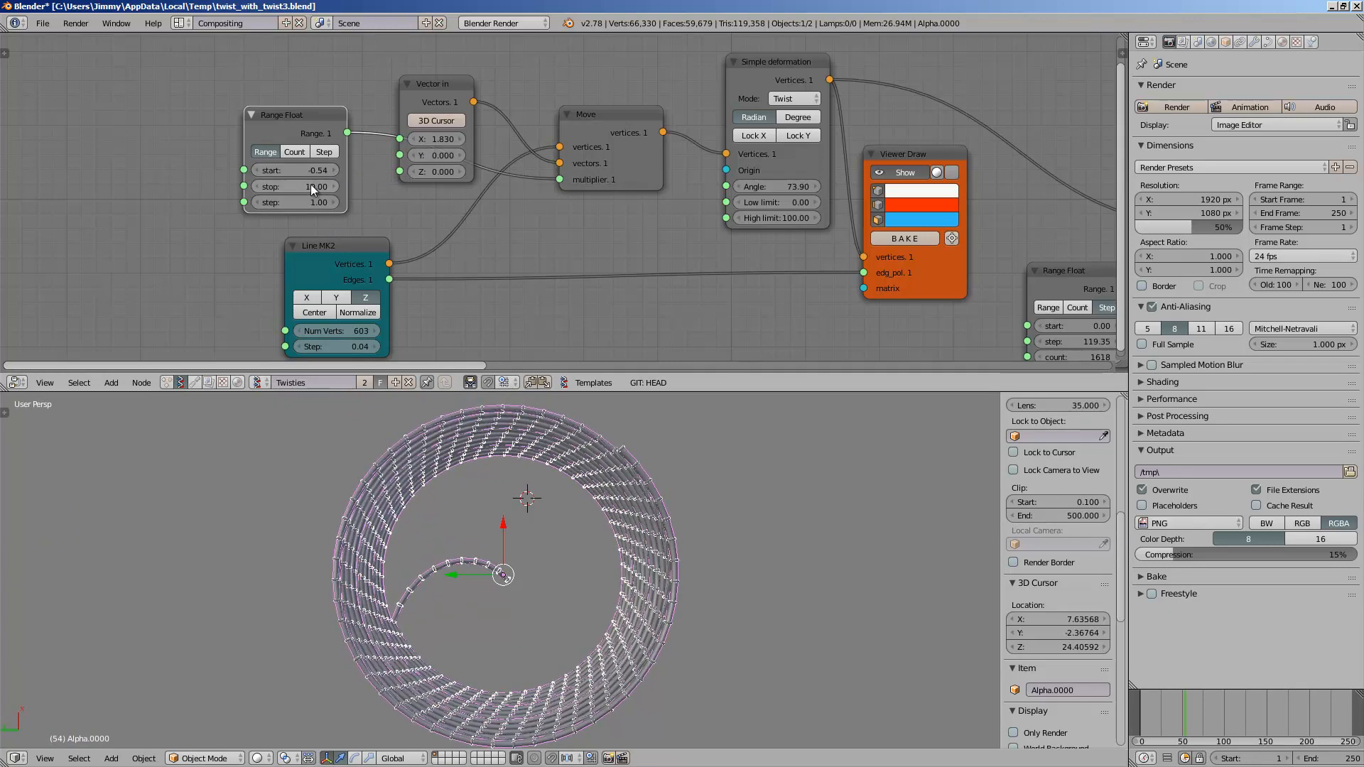
{"action": "left_click", "coordinate": [313, 185]}
{"action": "type", "text": "1"}
{"action": "key", "text": "Return"}
{"action": "left_click", "coordinate": [299, 152]}
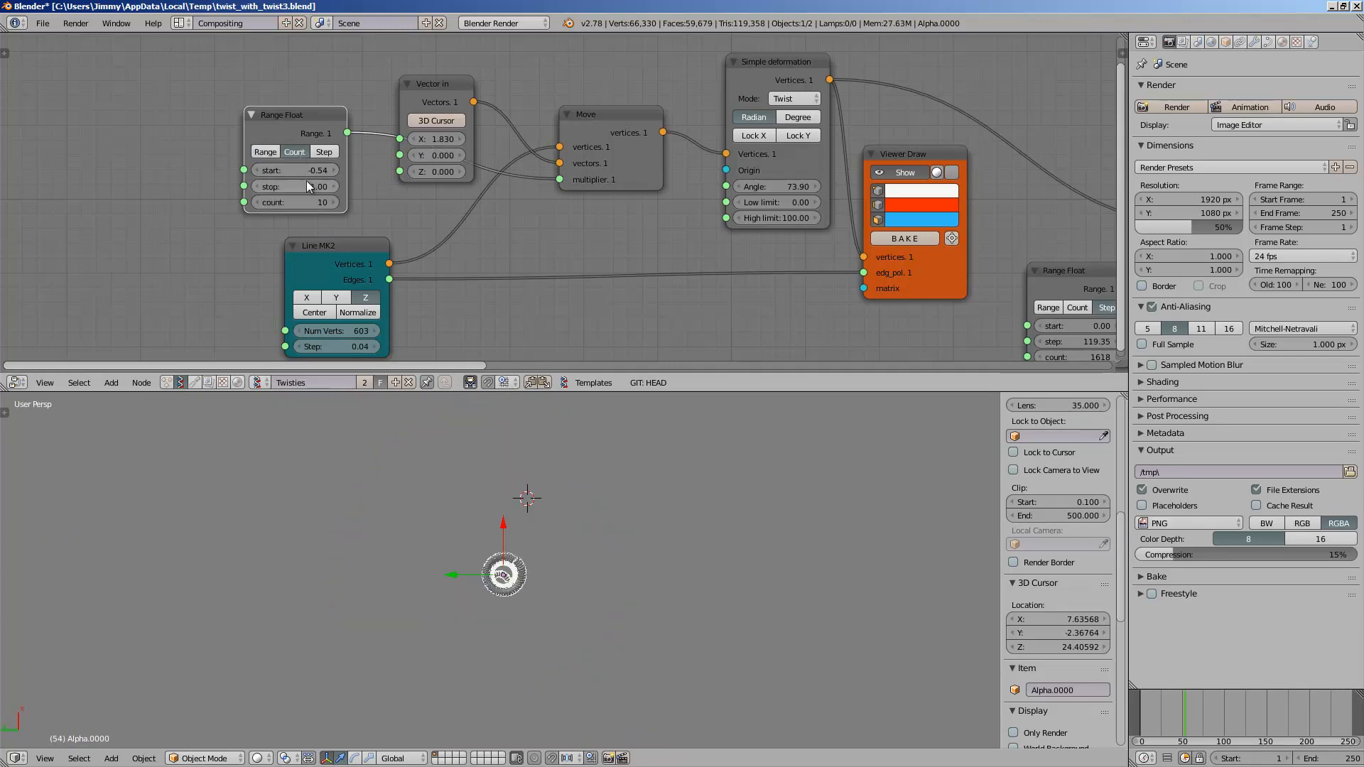
{"action": "left_click", "coordinate": [310, 172]}
{"action": "type", "text": "0"}
{"action": "key", "text": "Return"}
{"action": "scroll", "coordinate": [501, 506], "scroll_direction": "up", "scroll_amount": 10}
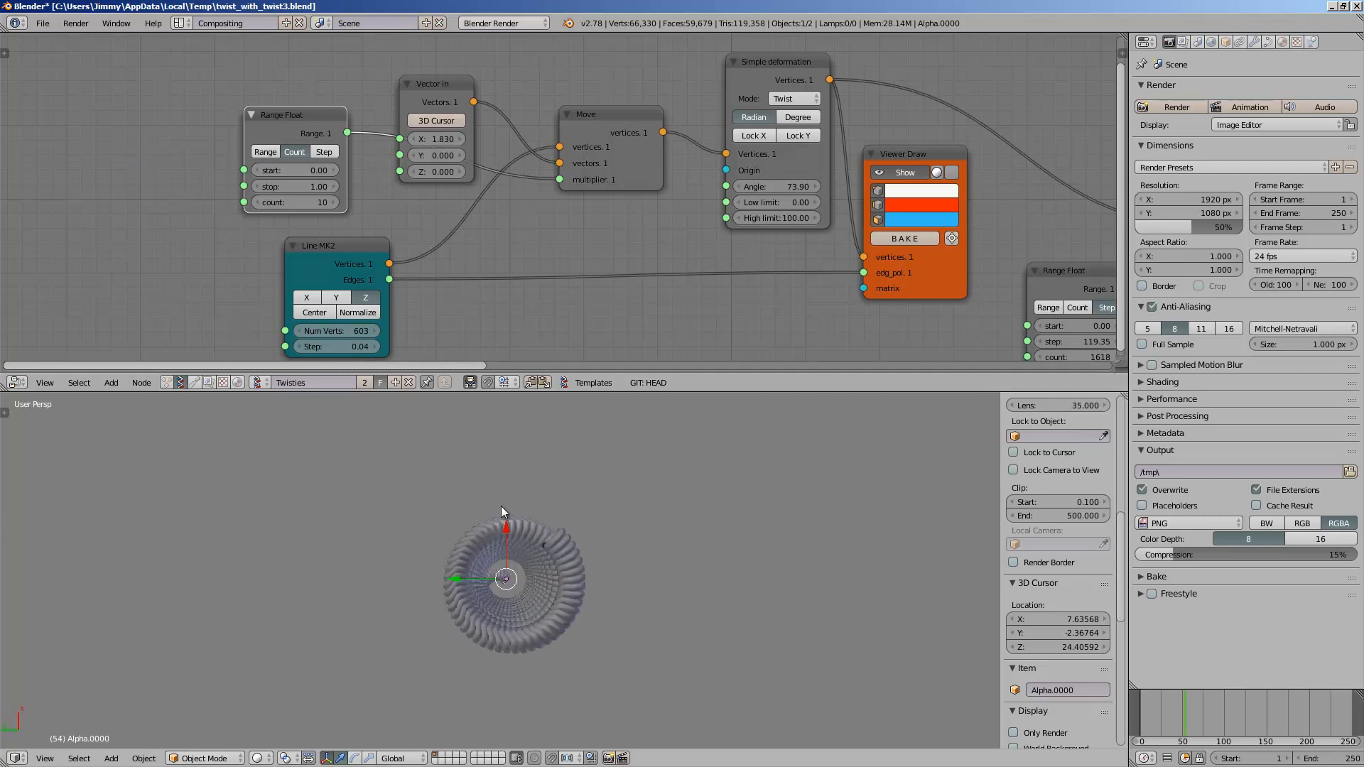
- Raise the count of the Range Float node beside Vector In to 753 and deselect the coil object
{"action": "left_click_drag", "start_coordinate": [307, 202], "coordinate": [833, 209]}
{"action": "middle_click_drag", "start_coordinate": [551, 612], "coordinate": [551, 557]}
{"action": "key", "text": "a"}
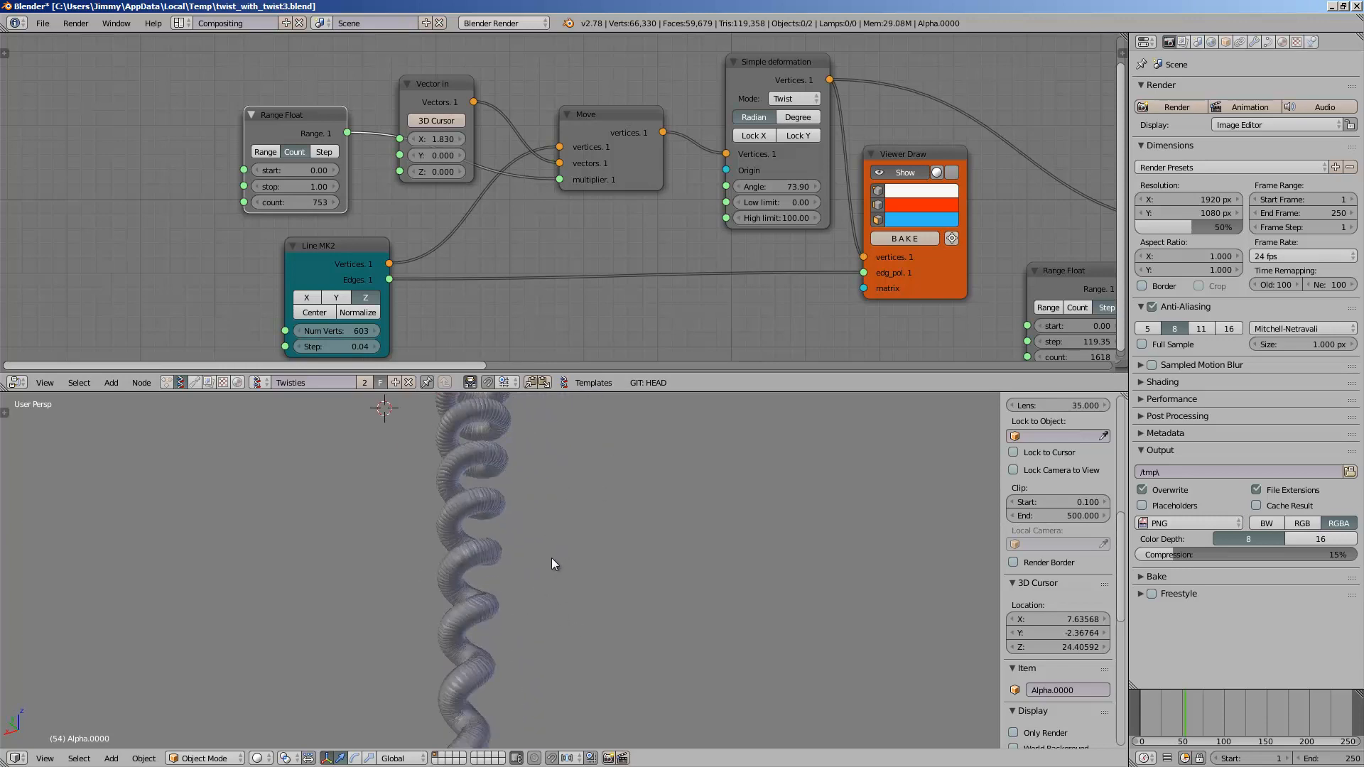
{"action": "scroll", "coordinate": [547, 568], "scroll_direction": "down", "scroll_amount": 2}
{"action": "middle_click_drag", "start_coordinate": [470, 702], "coordinate": [483, 694]}
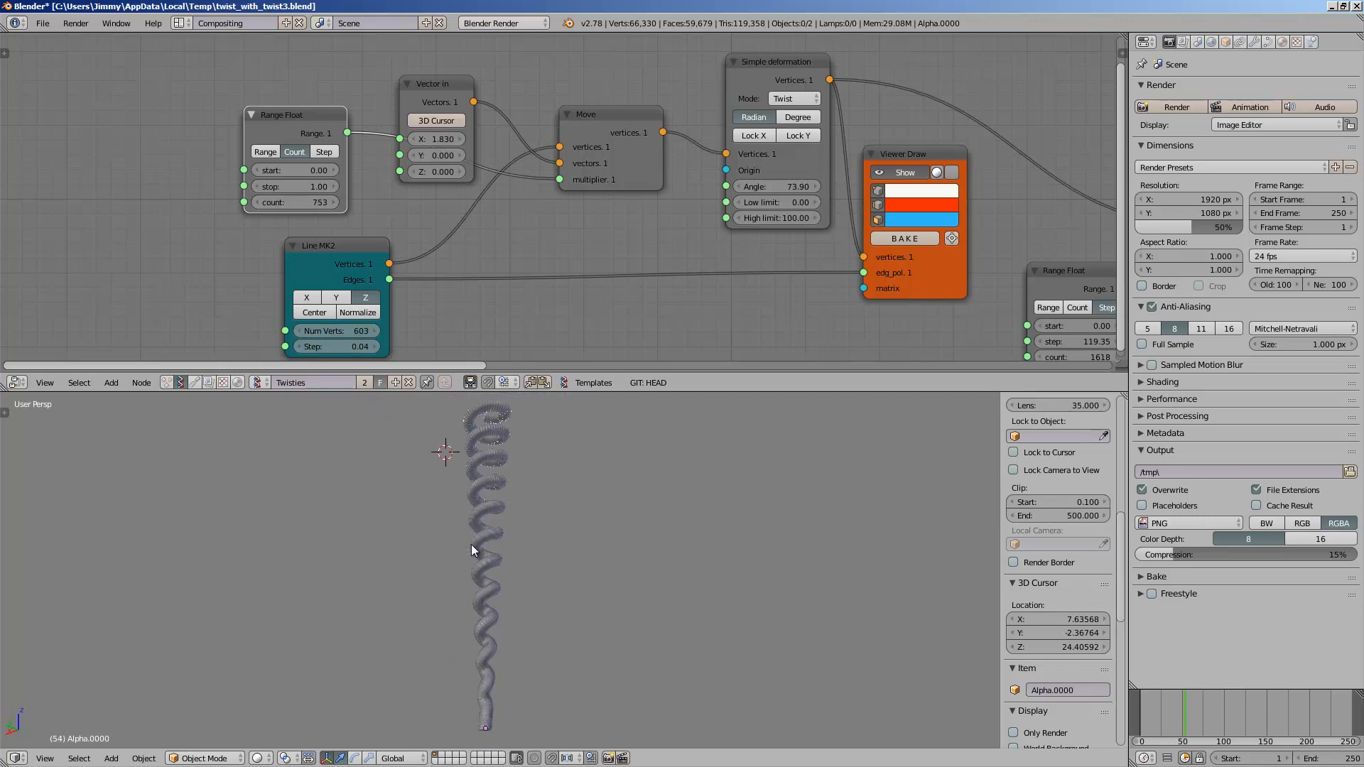
- Set the same Range Float node's stop value to 7.21 to widen the coil into a cone
{"action": "middle_click_drag", "start_coordinate": [471, 549], "coordinate": [483, 426]}
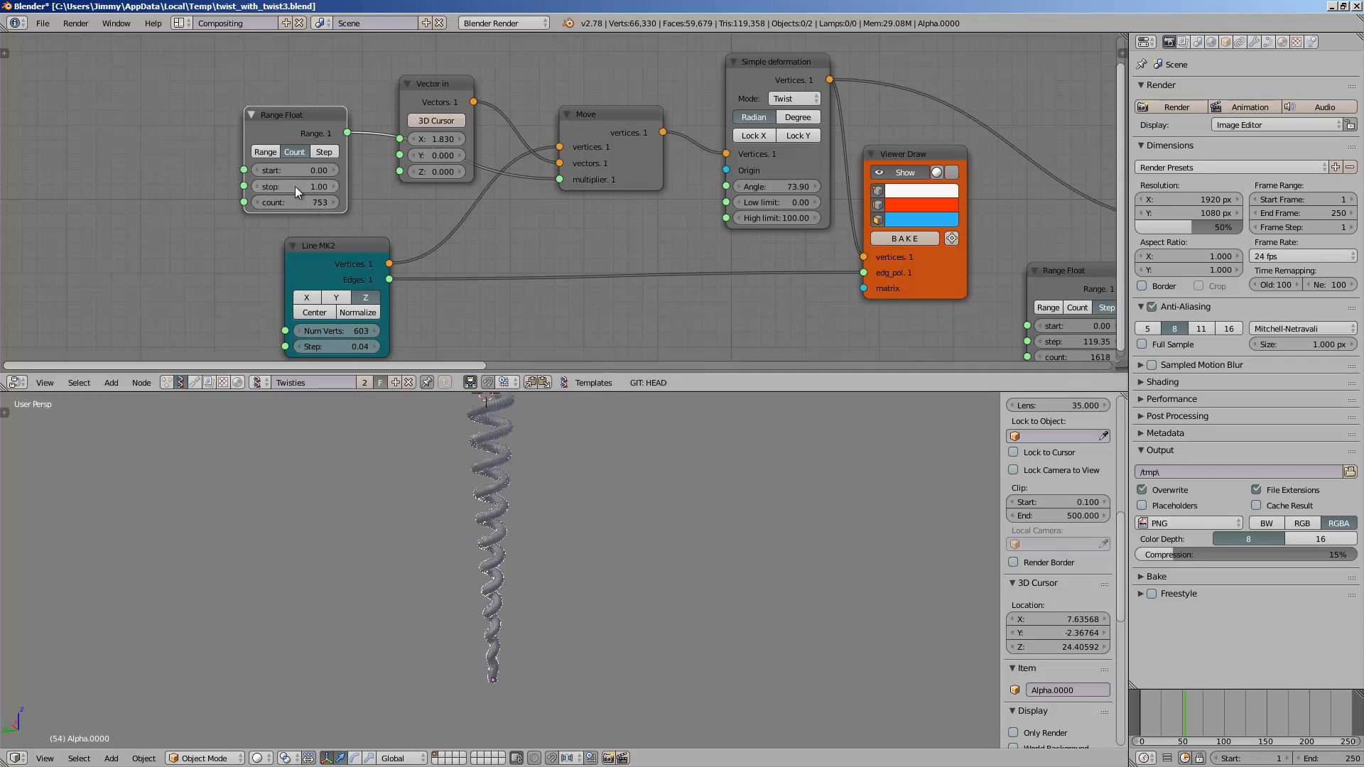
{"action": "left_click_drag", "start_coordinate": [296, 186], "coordinate": [469, 177]}
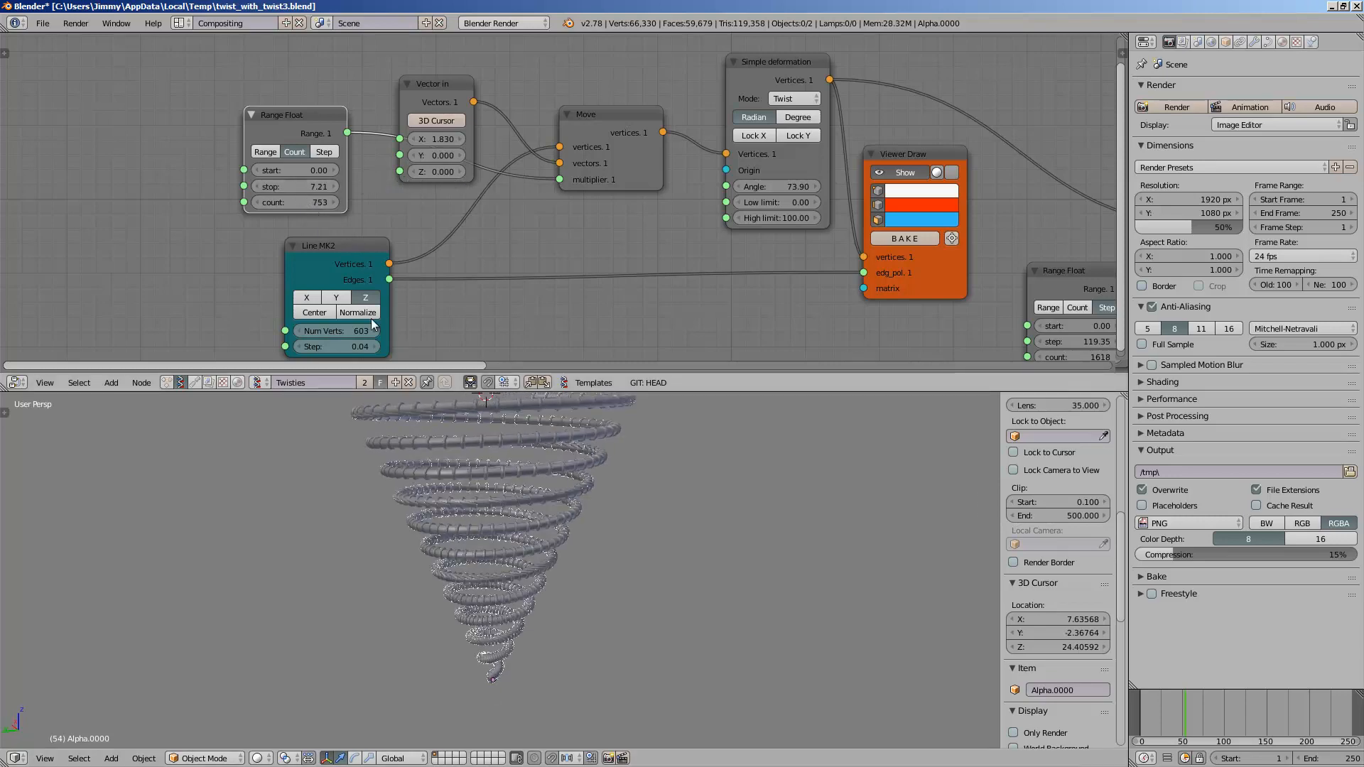
{"action": "middle_click_drag", "start_coordinate": [590, 544], "coordinate": [514, 569]}
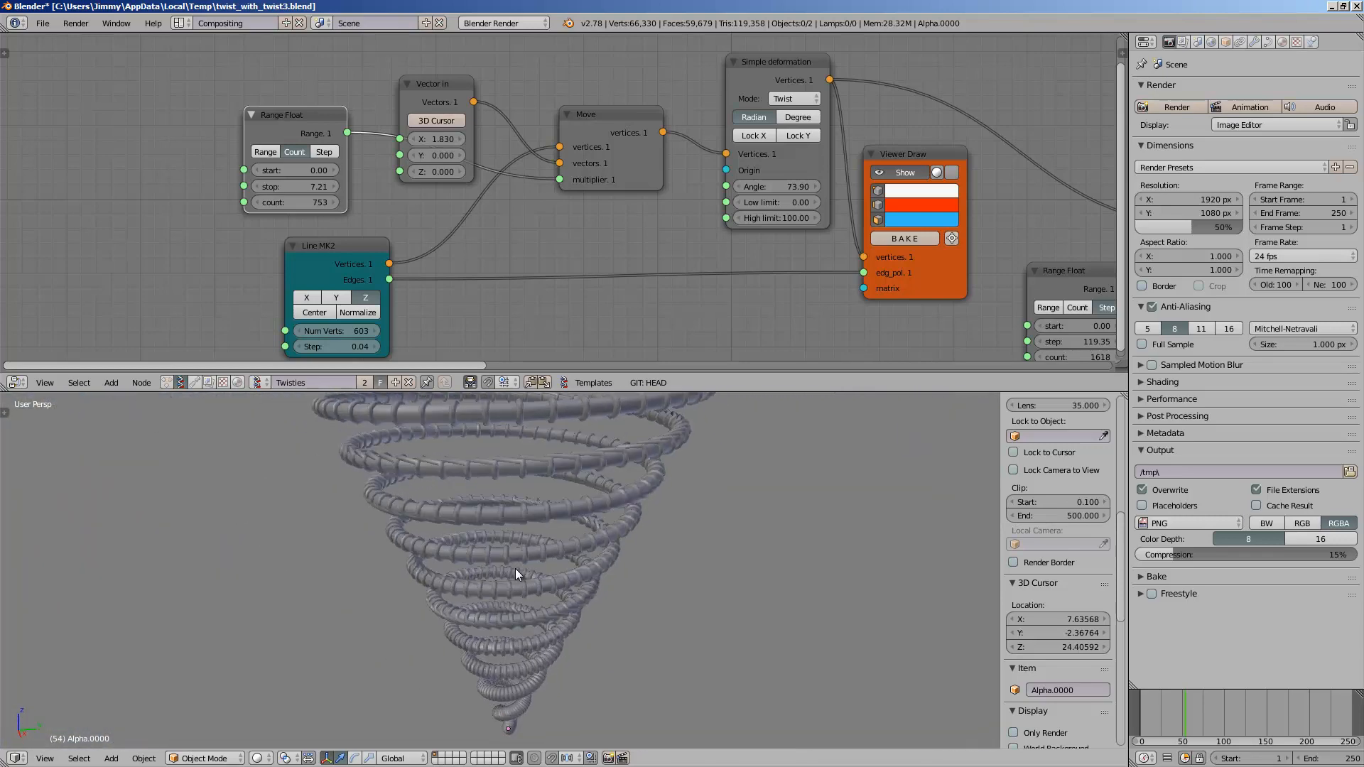
- Lower the Line MK2 node's step to 0.01 to flatten the cone into a spiral, and shift the node beneath Vector In
{"action": "middle_click_drag", "start_coordinate": [353, 338], "coordinate": [223, 284]}
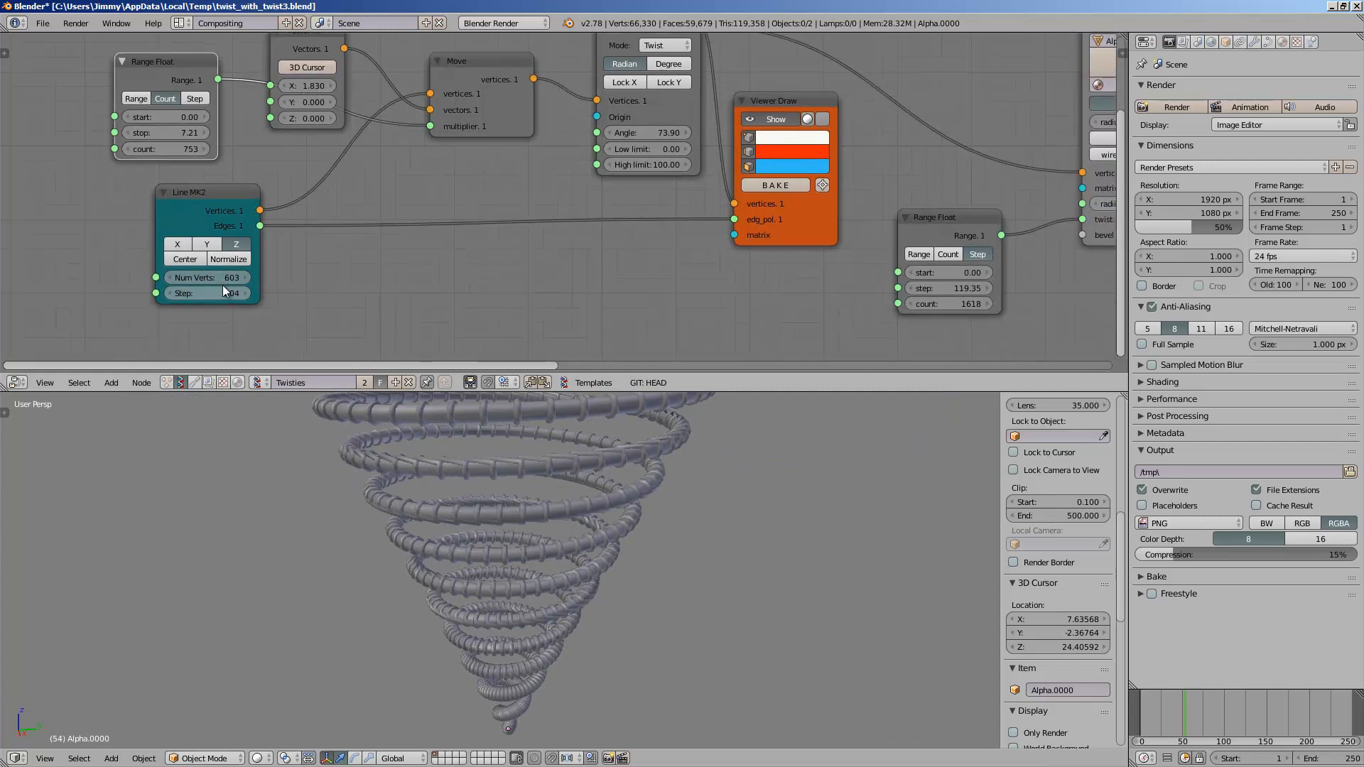
{"action": "left_click_drag", "start_coordinate": [223, 289], "coordinate": [227, 287]}
{"action": "mouse_move", "coordinate": [551, 555]}
{"action": "middle_mouse_down"}
{"action": "mouse_move", "coordinate": [561, 655]}
{"action": "mouse_move", "coordinate": [556, 578]}
{"action": "mouse_move", "coordinate": [578, 621]}
{"action": "mouse_move", "coordinate": [568, 565]}
{"action": "middle_mouse_up"}
{"action": "scroll", "coordinate": [556, 579], "scroll_direction": "up", "scroll_amount": 4}
{"action": "scroll", "coordinate": [564, 577], "scroll_direction": "down", "scroll_amount": 2}
{"action": "left_click_drag", "start_coordinate": [183, 203], "coordinate": [248, 194]}
{"action": "scroll", "coordinate": [527, 274], "scroll_direction": "down", "scroll_amount": 2}
{"action": "scroll", "coordinate": [523, 595], "scroll_direction": "up", "scroll_amount": 5}
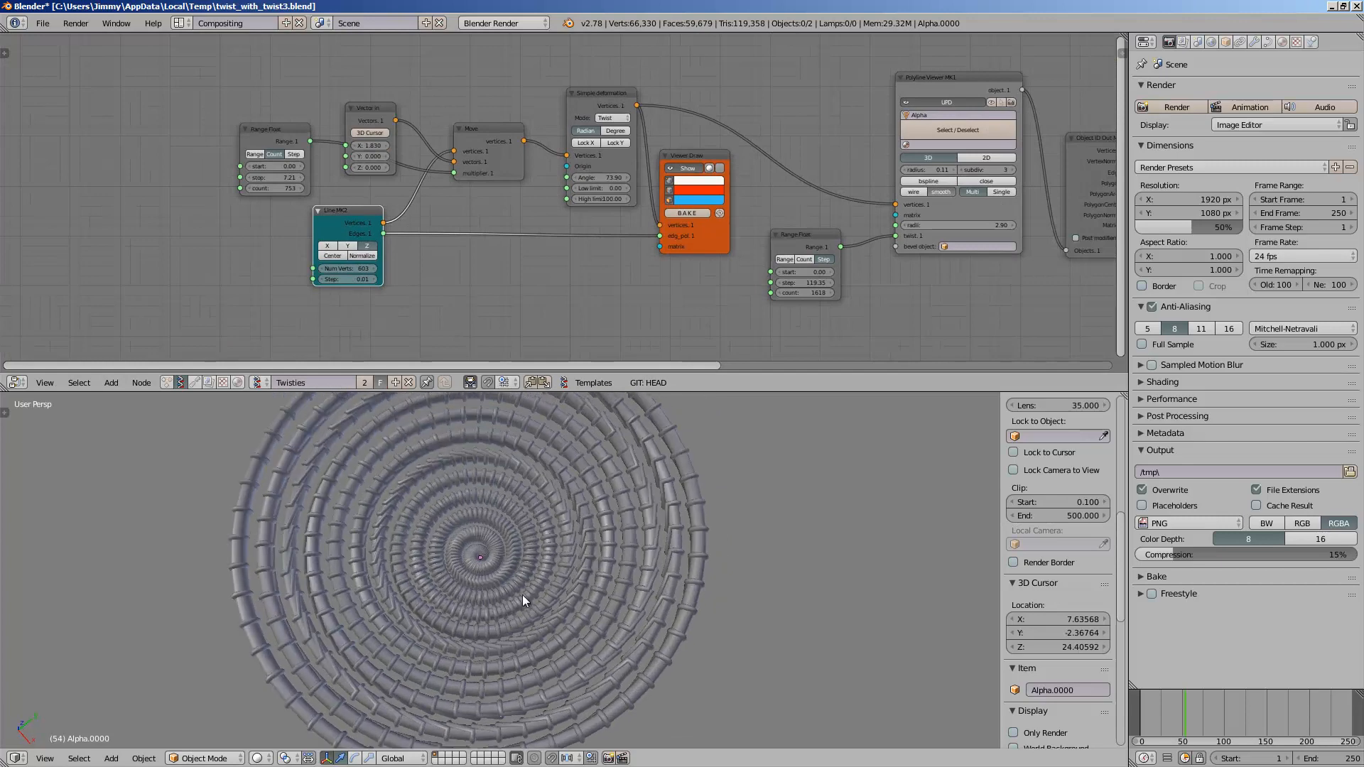
{"action": "mouse_move", "coordinate": [428, 587]}
{"action": "middle_mouse_down"}
{"action": "mouse_move", "coordinate": [466, 570]}
{"action": "mouse_move", "coordinate": [451, 587]}
{"action": "middle_mouse_up"}
{"action": "scroll", "coordinate": [451, 587], "scroll_direction": "up", "scroll_amount": 1}
- Tidy the node tree by nudging the first Polyline Viewer node slightly upward
{"action": "middle_click_drag", "start_coordinate": [576, 288], "coordinate": [447, 305]}
{"action": "middle_click_drag", "start_coordinate": [302, 291], "coordinate": [259, 284]}
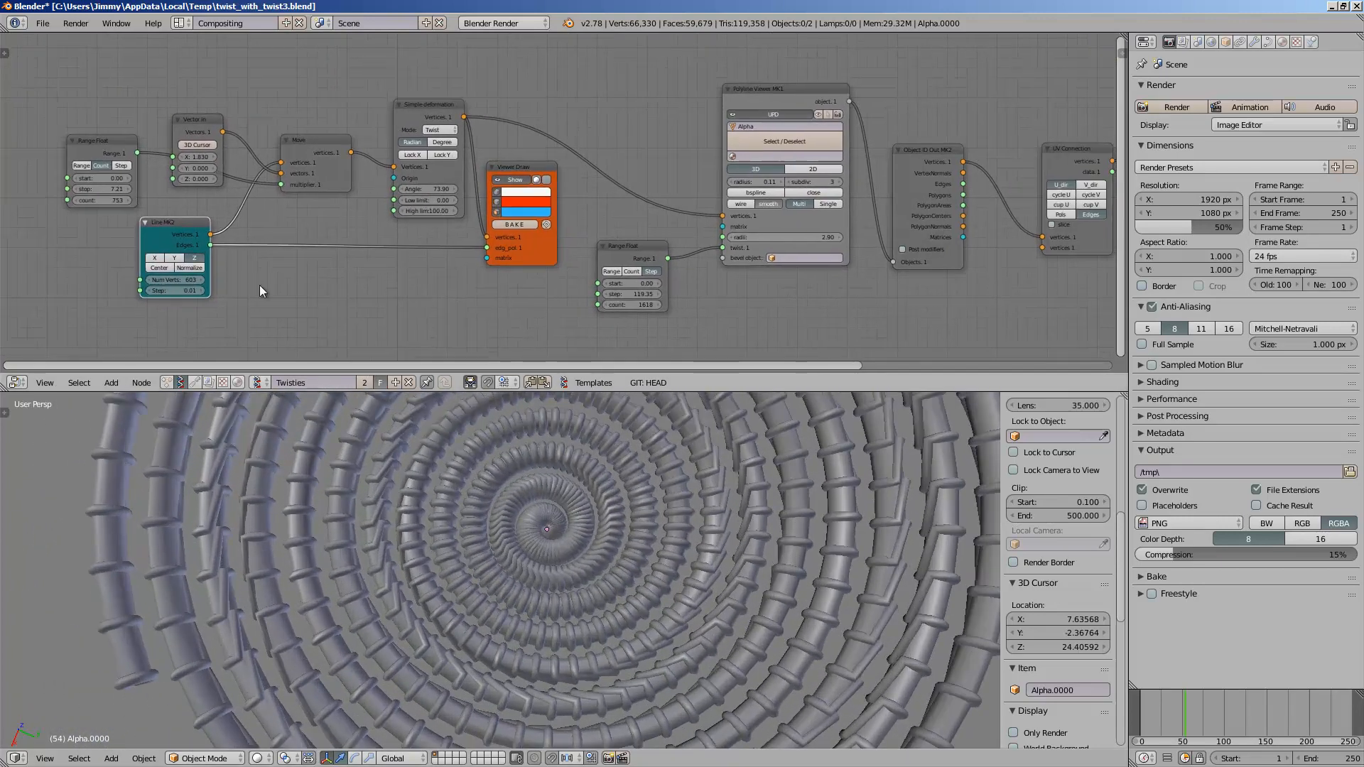
{"action": "scroll", "coordinate": [258, 284], "scroll_direction": "down", "scroll_amount": 2}
{"action": "middle_click_drag", "start_coordinate": [432, 240], "coordinate": [347, 267]}
{"action": "scroll", "coordinate": [347, 266], "scroll_direction": "down", "scroll_amount": 2}
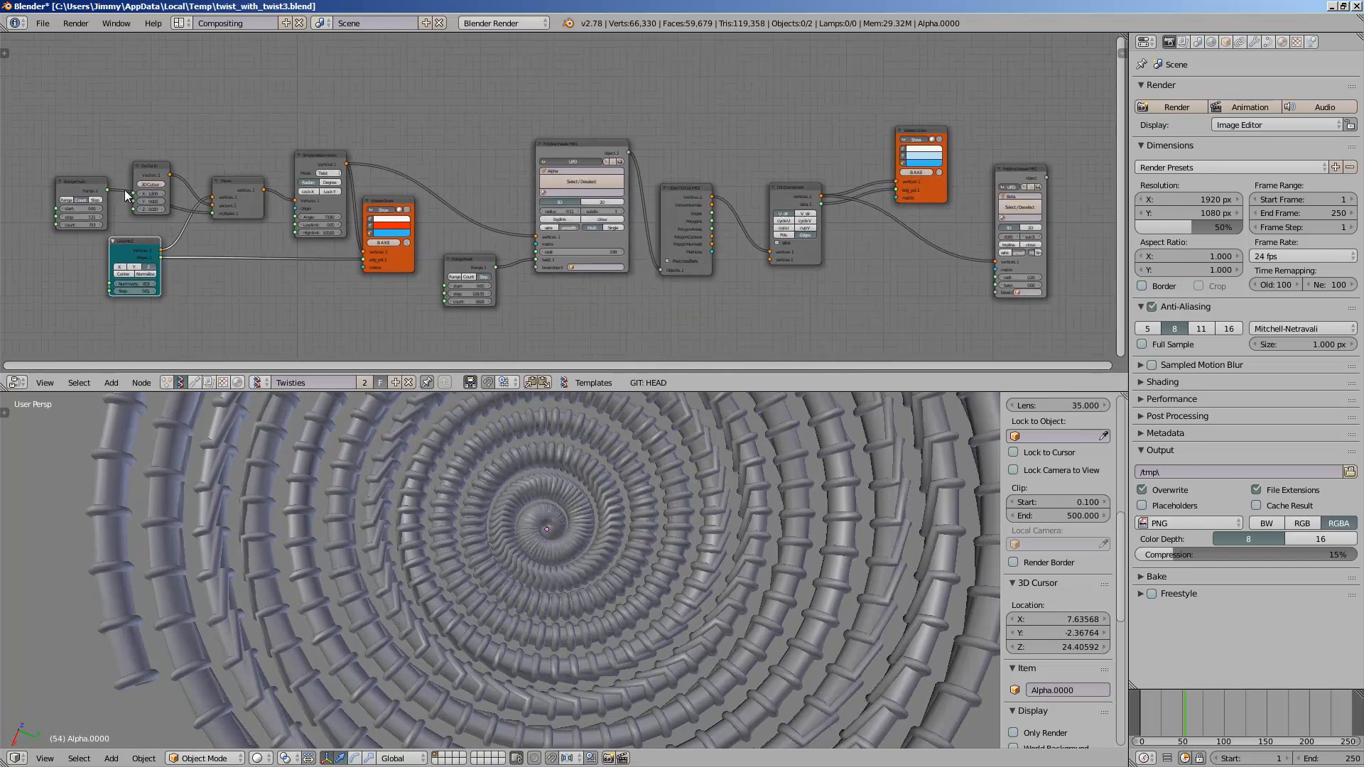
{"action": "mouse_move", "coordinate": [555, 140]}
{"action": "left_mouse_down"}
{"action": "mouse_move", "coordinate": [539, 136]}
{"action": "mouse_move", "coordinate": [555, 136]}
{"action": "left_mouse_up"}
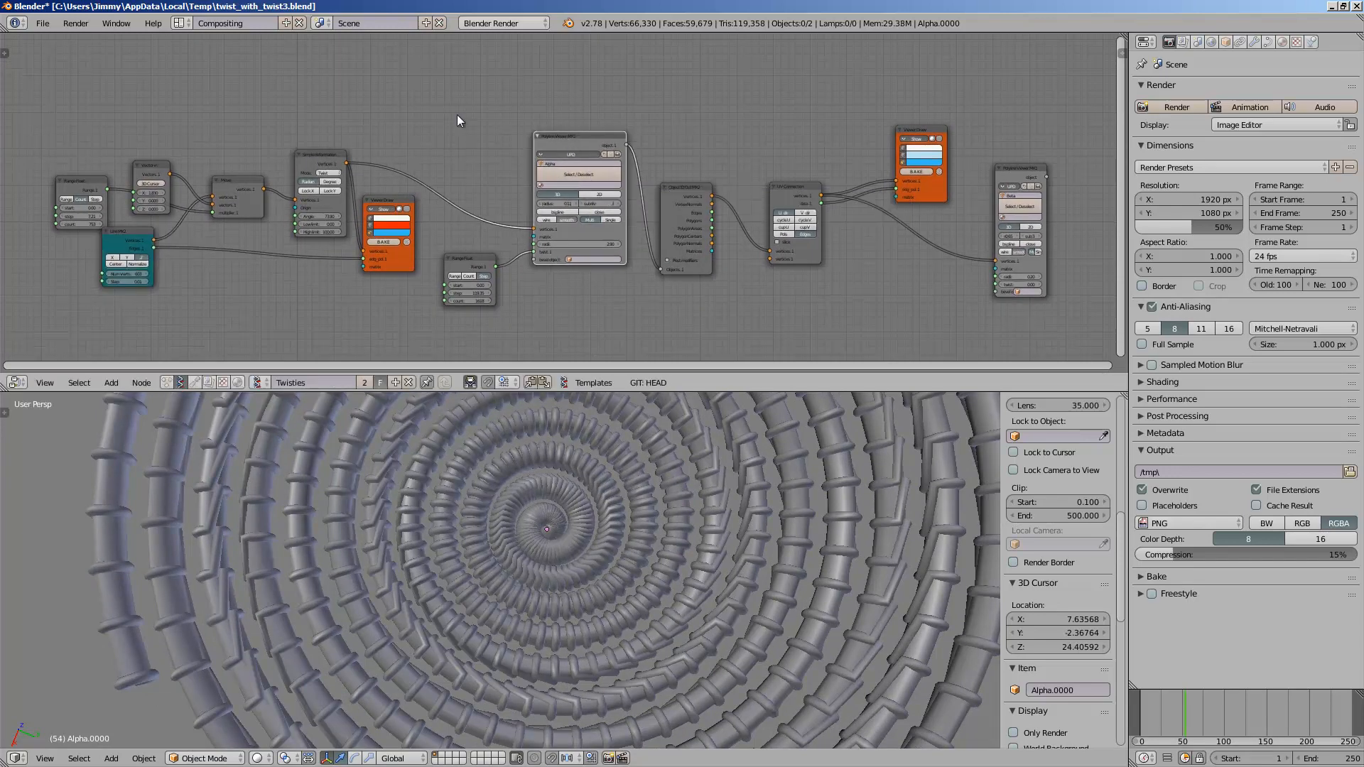
{"action": "middle_click_drag", "start_coordinate": [408, 116], "coordinate": [410, 114]}
- Select the Beta.0000 ring tubes in the spiral, save the blend file, and clear the object selection
{"action": "middle_click_drag", "start_coordinate": [545, 571], "coordinate": [444, 596]}
{"action": "right_click", "coordinate": [293, 572]}
{"action": "key", "text": "ctrl+s"}
{"action": "scroll", "coordinate": [530, 642], "scroll_direction": "down", "scroll_amount": 4}
{"action": "scroll", "coordinate": [558, 606], "scroll_direction": "up", "scroll_amount": 3}
{"action": "key", "text": "a"}
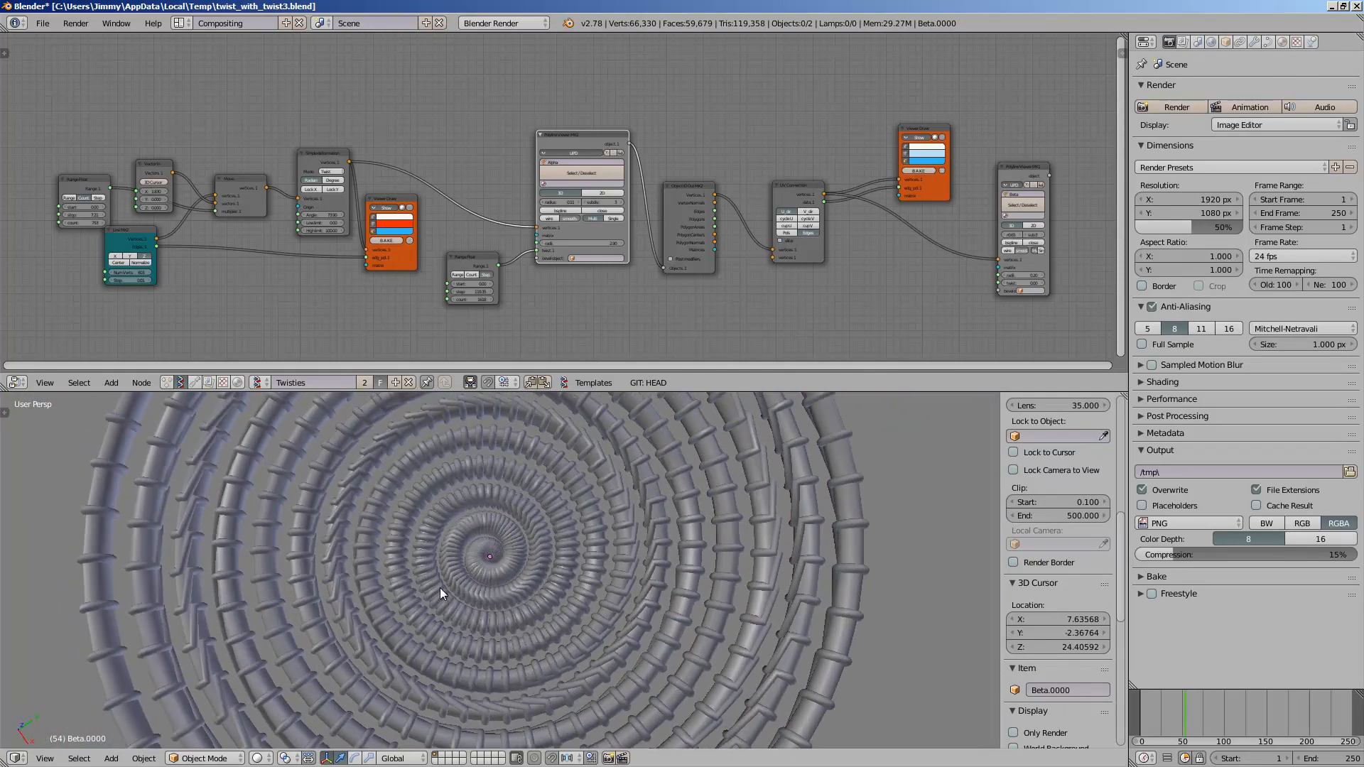